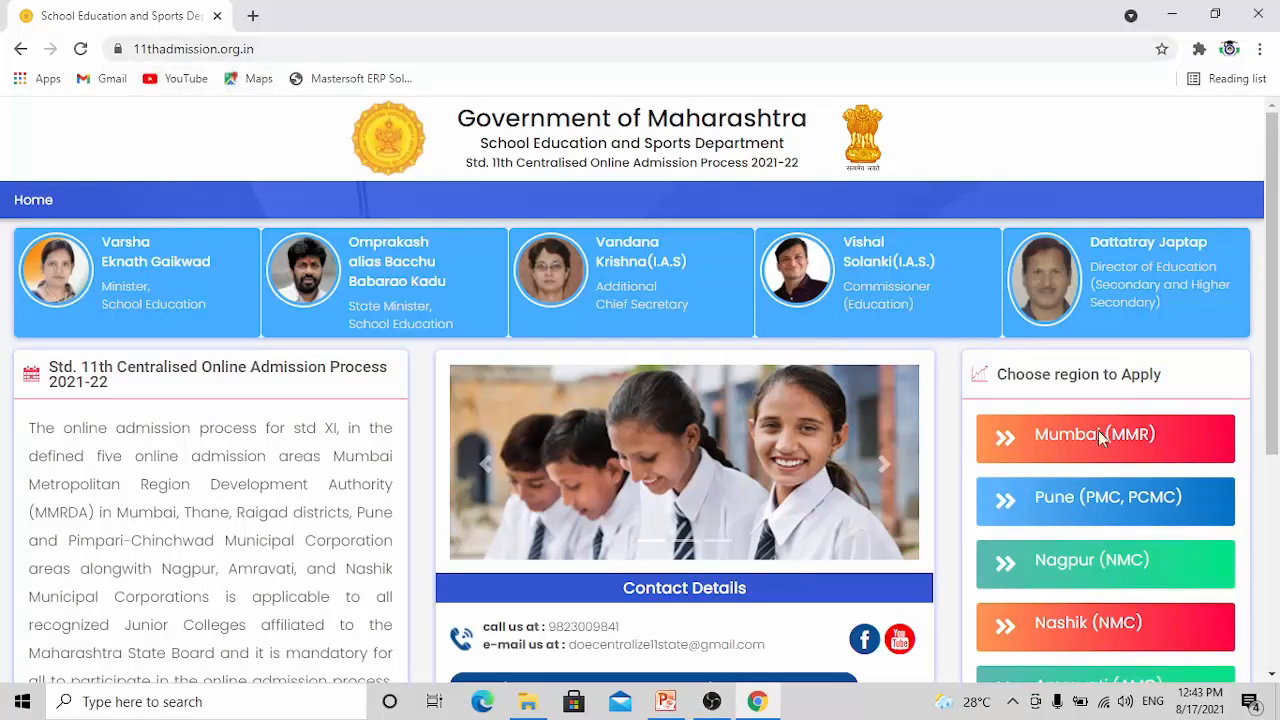
Open the admission portal for the Mumbai (MMR) region and dismiss the notice about certificates and mark-sheets
scroll(1211, 425, down, 1)
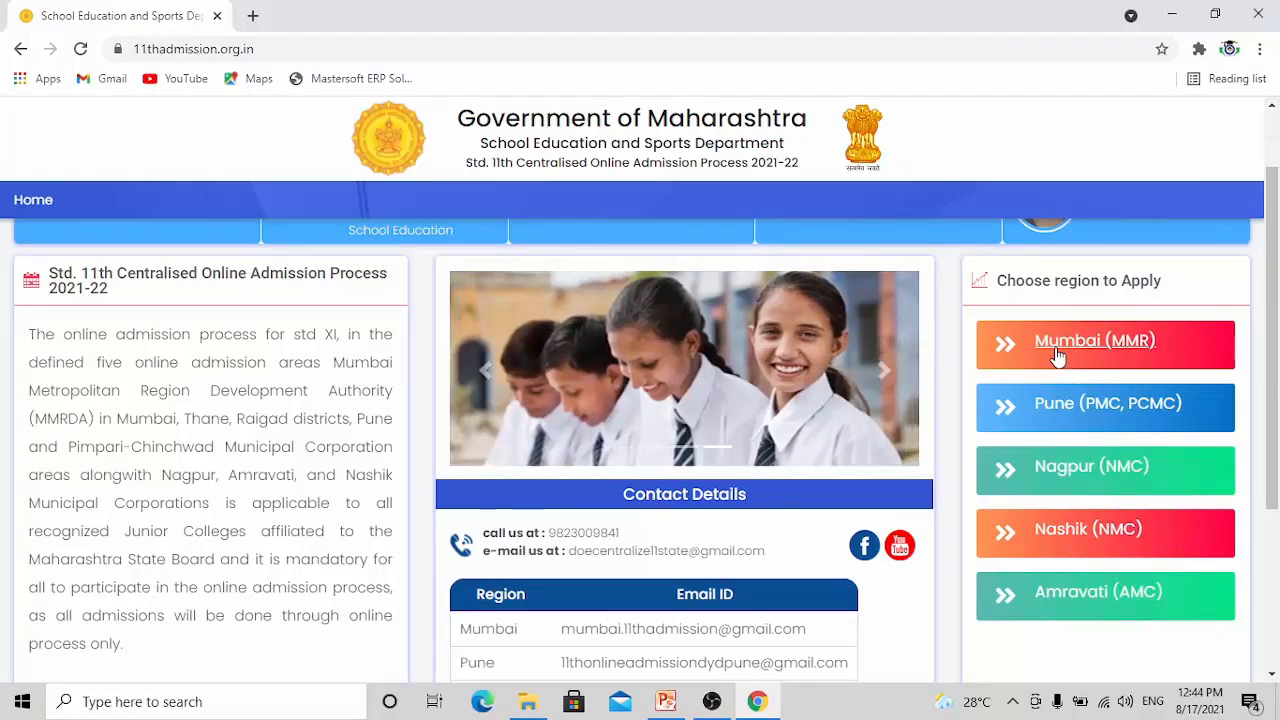
click(1057, 355)
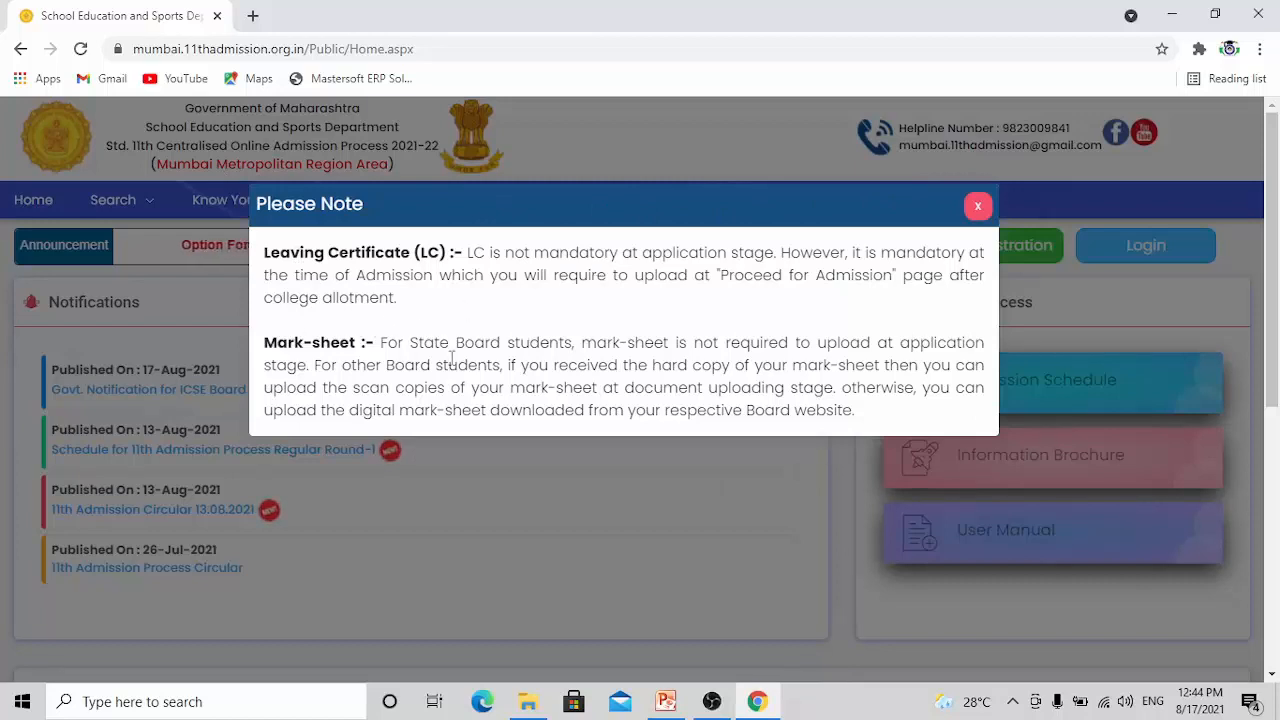
click(979, 210)
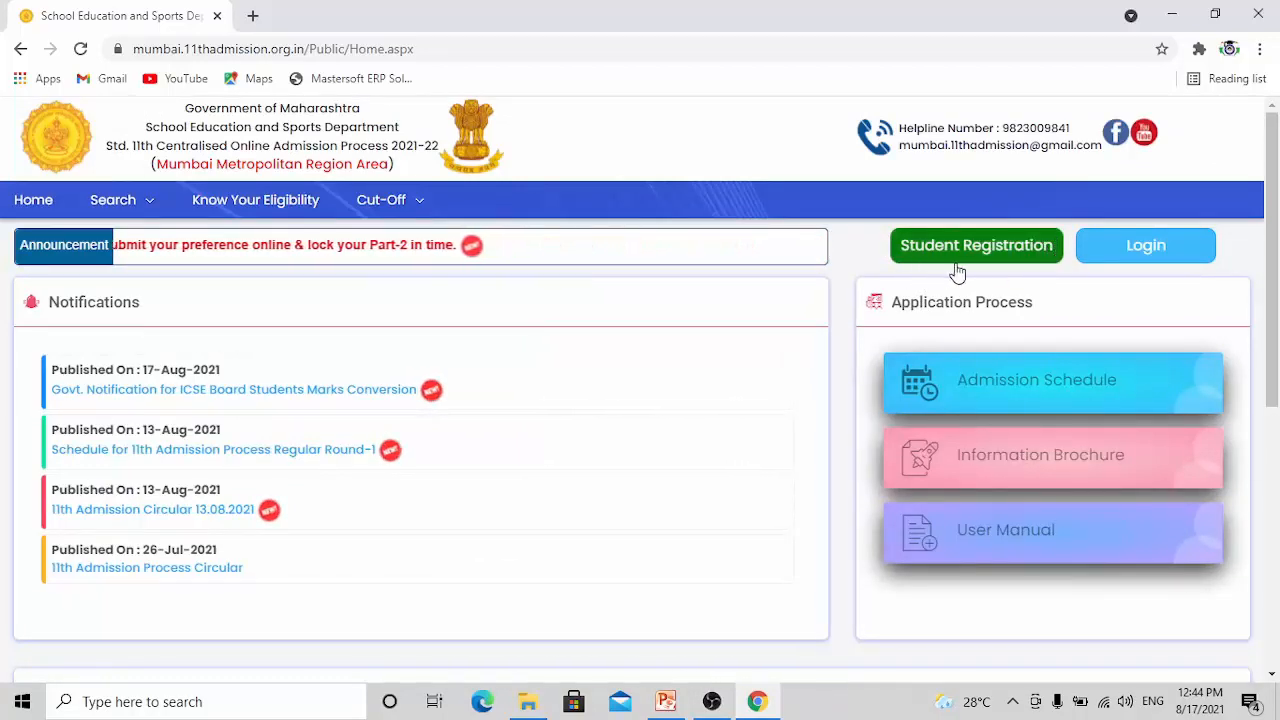
Log in with the prefilled student credentials and proceed to fill the application form, dismissing the information notice about required documents
click(1148, 248)
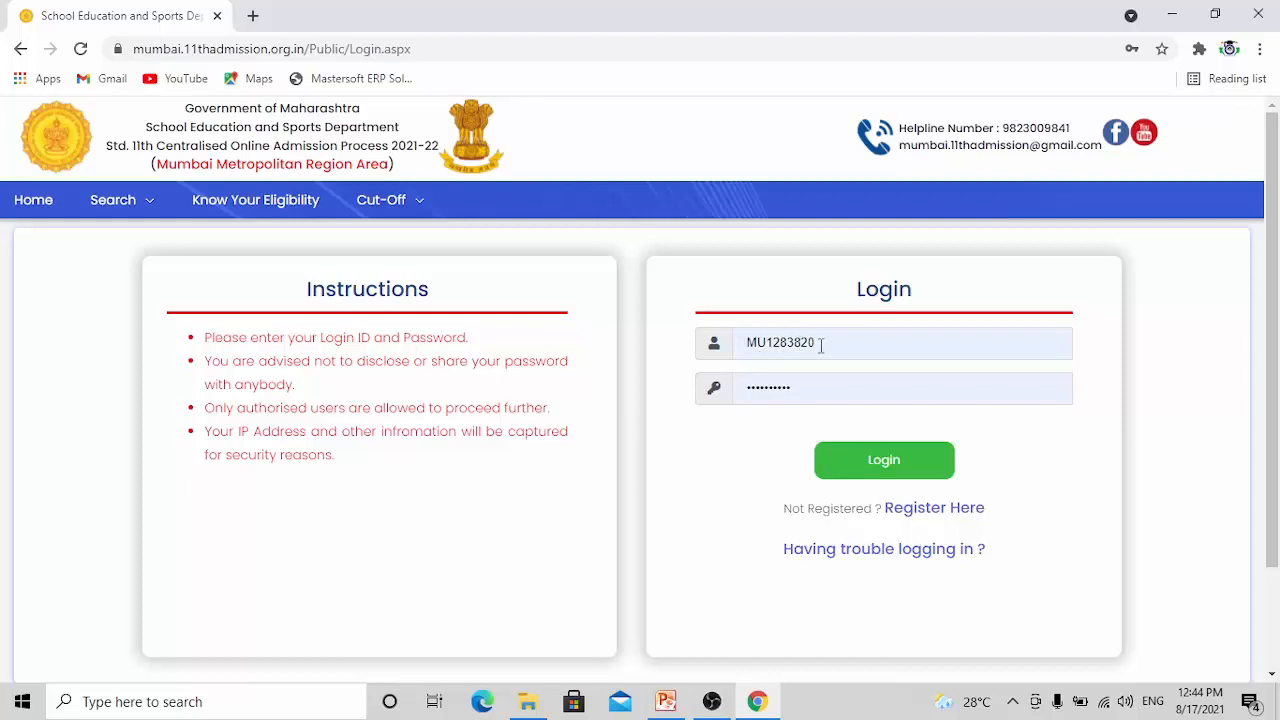
click(880, 458)
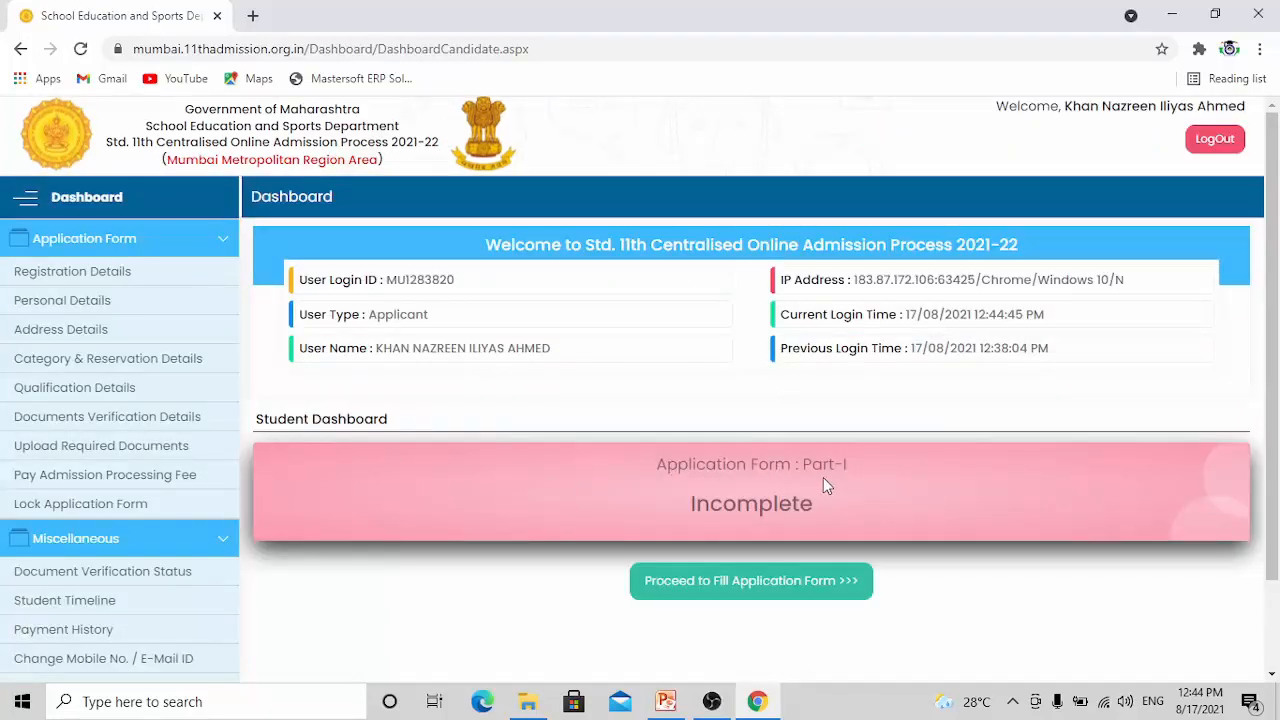
click(754, 592)
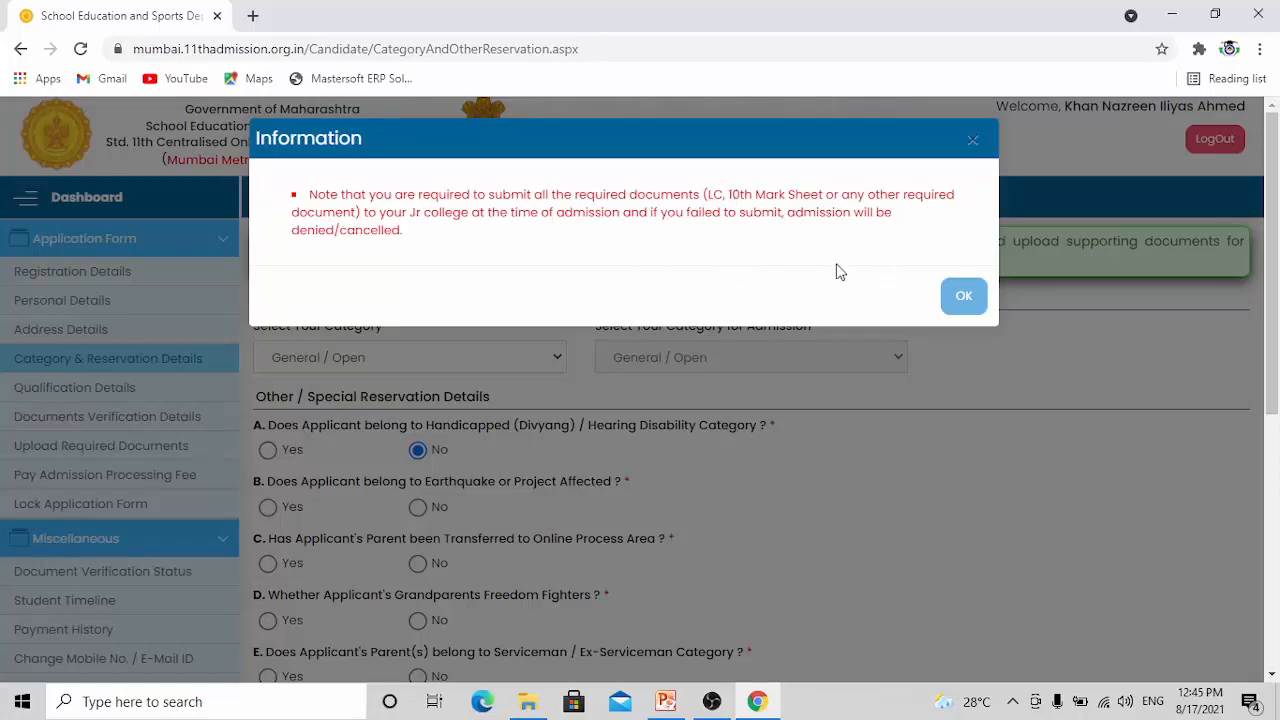
click(963, 297)
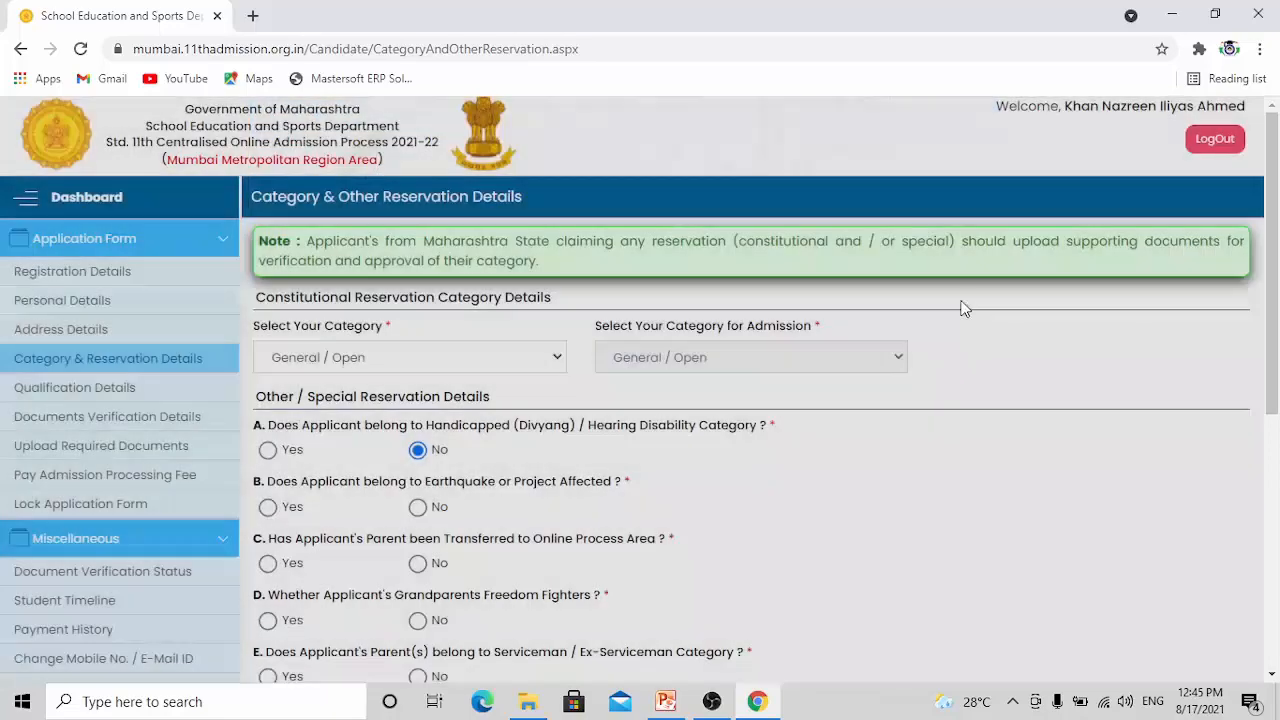
Look through the constitutional reservation category options, keeping General / Open selected
click(558, 362)
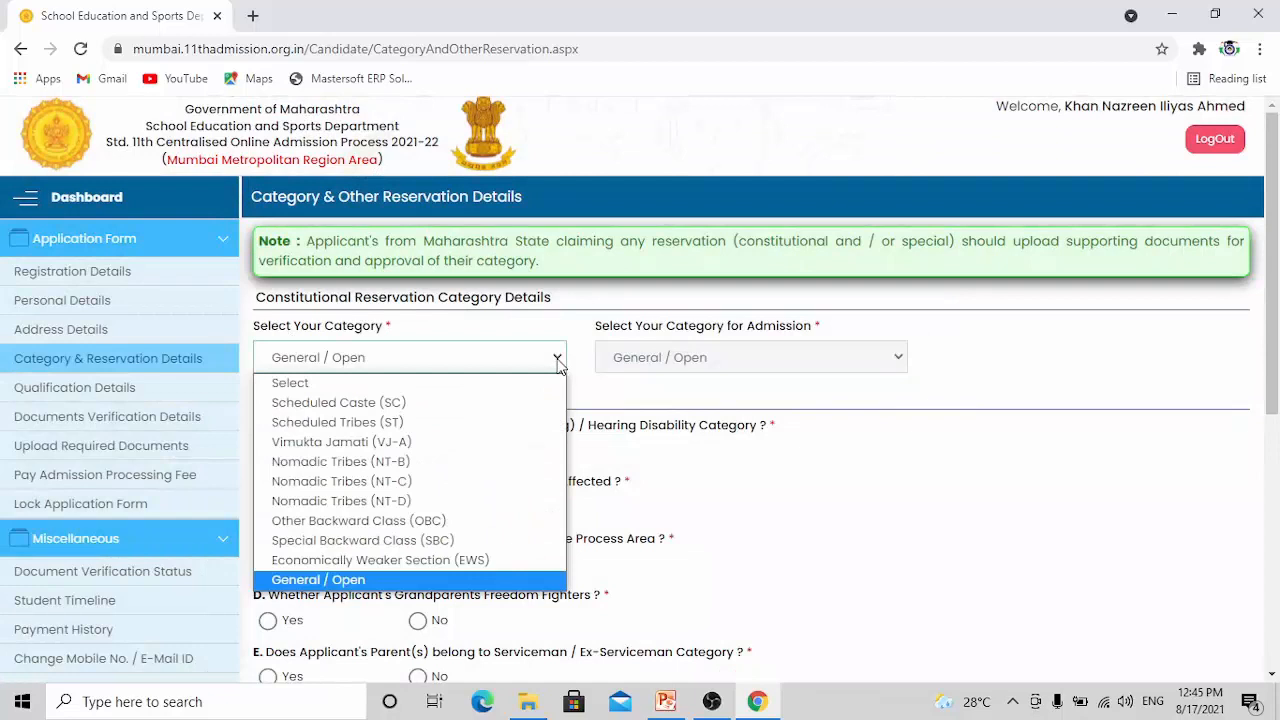
click(558, 364)
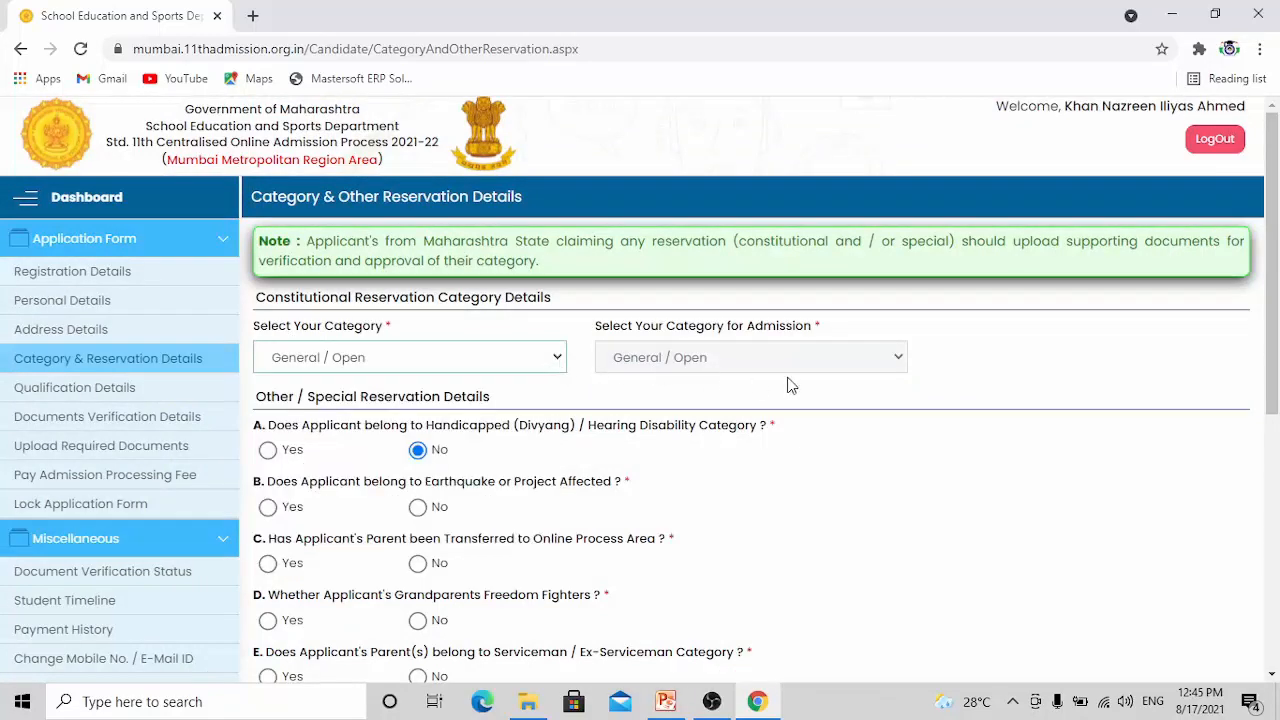
click(561, 363)
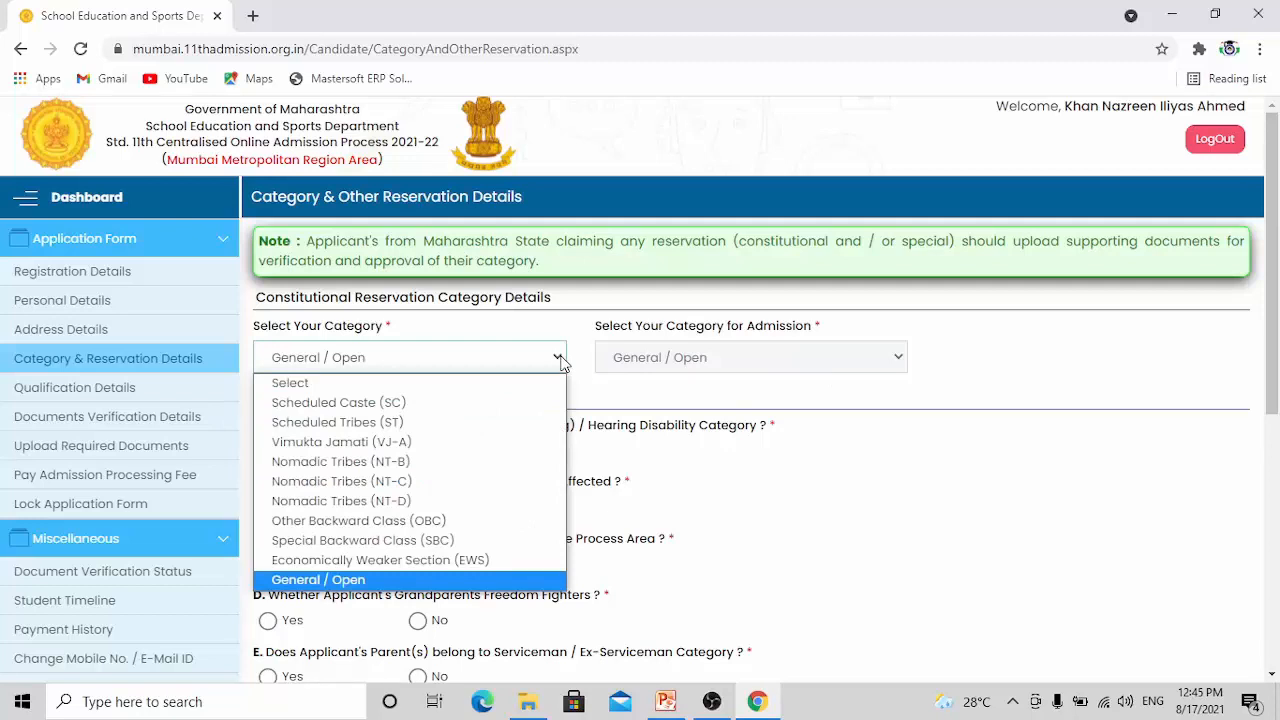
click(561, 363)
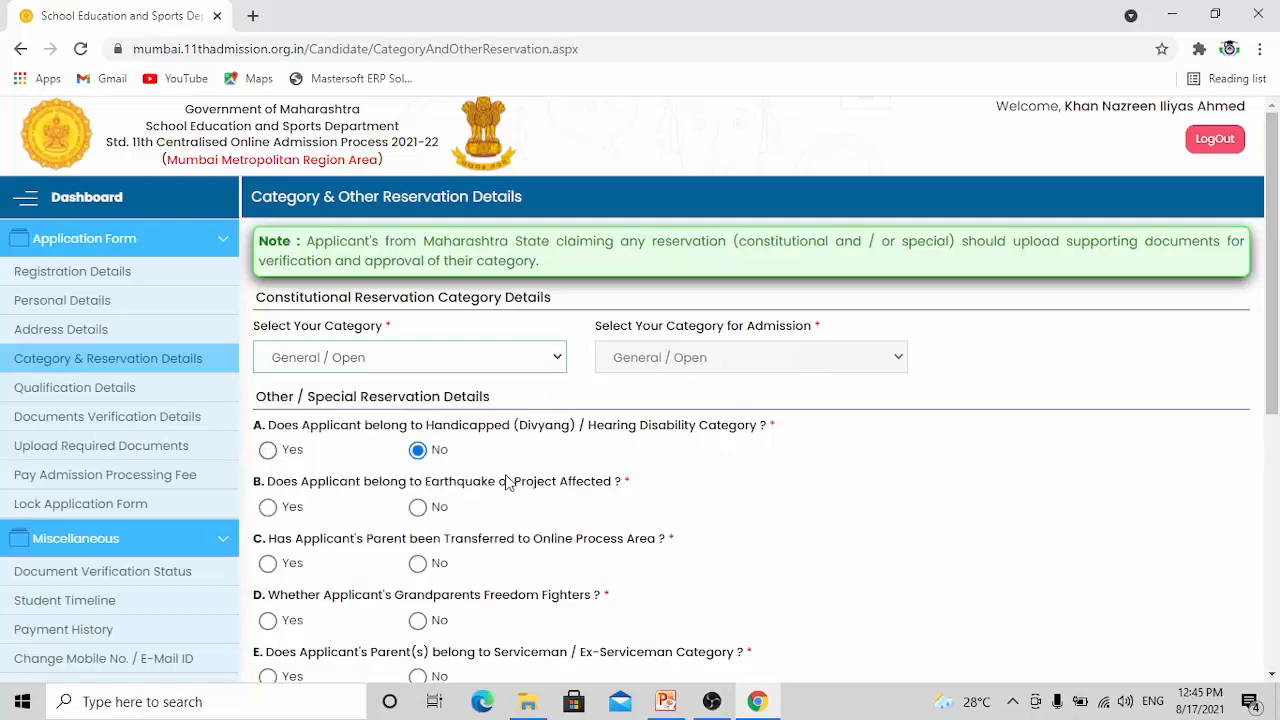
Answer No to special reservation questions B to G and to the pre-vocational / NSQF subjects question
scroll(510, 482, down, 1)
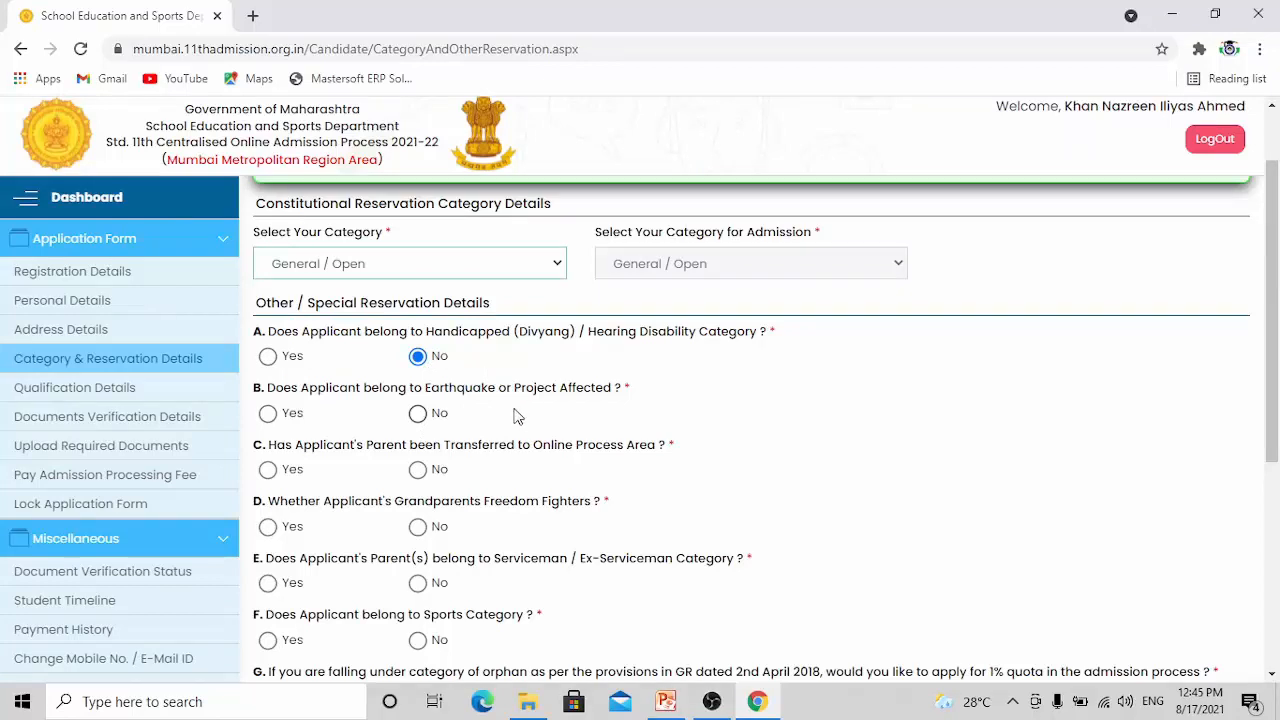
click(417, 414)
scroll(417, 488, down, 1)
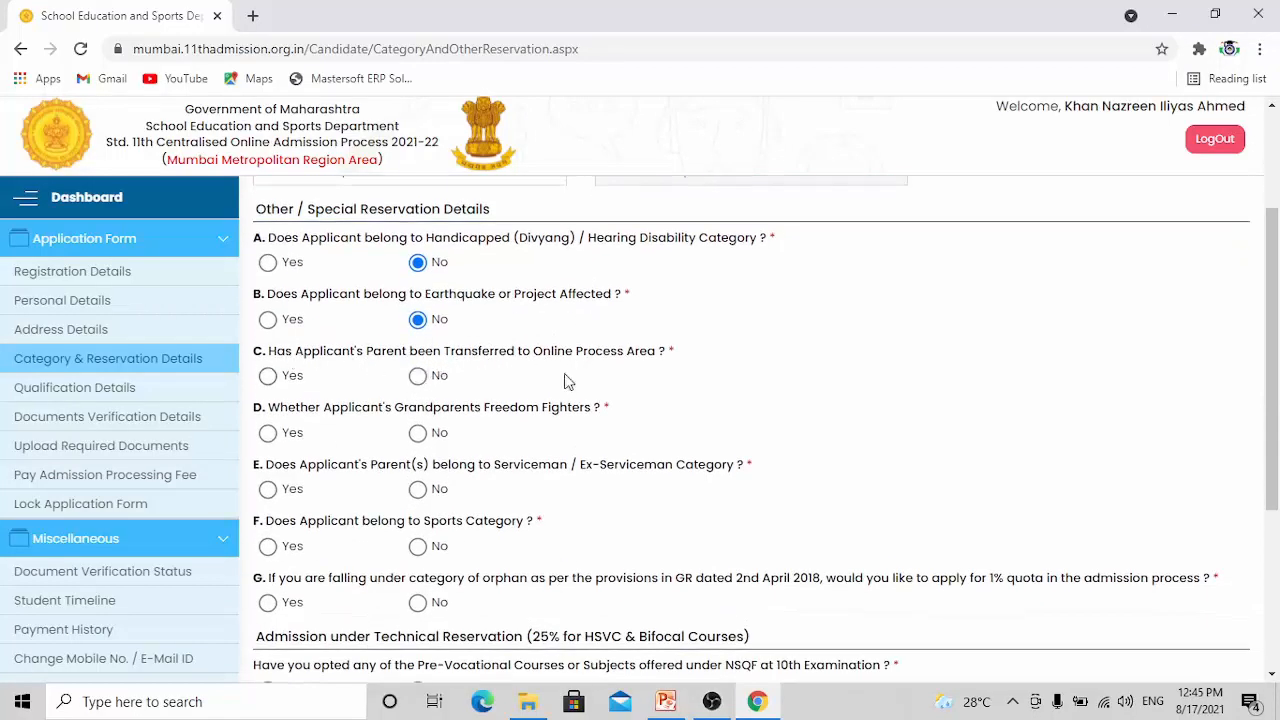
click(418, 377)
click(419, 438)
click(420, 491)
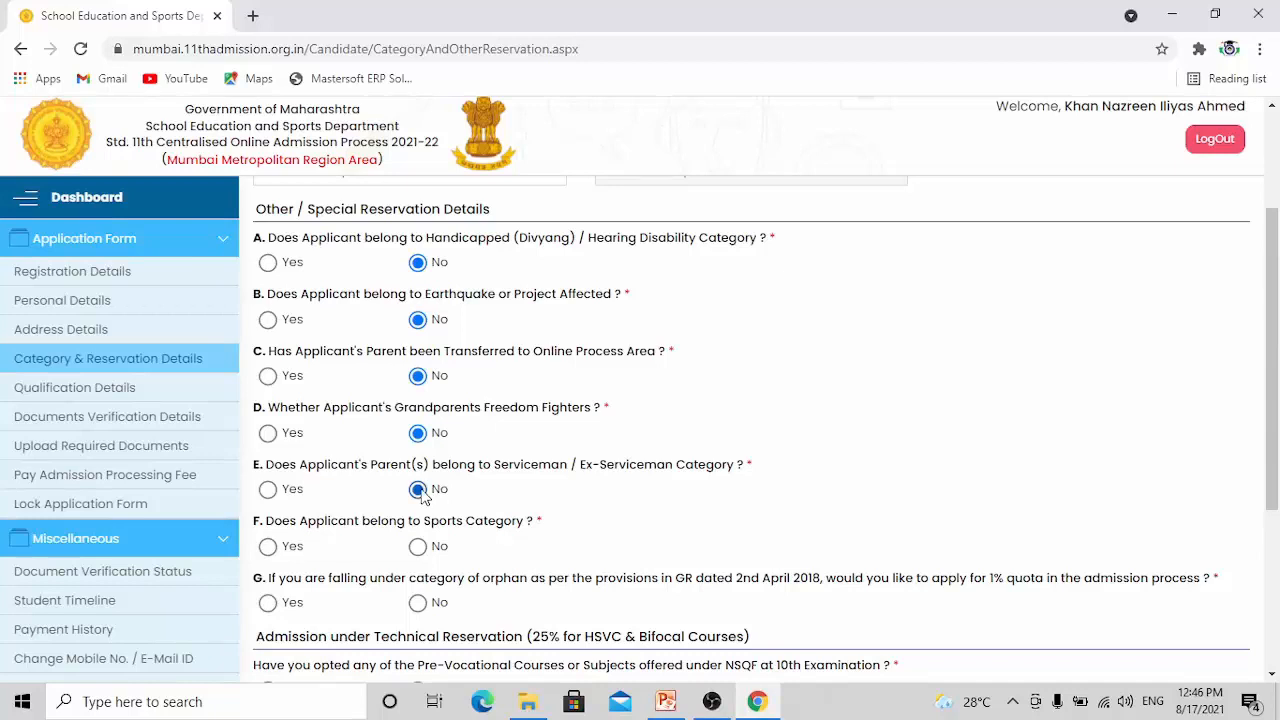
click(418, 548)
scroll(422, 552, down, 1)
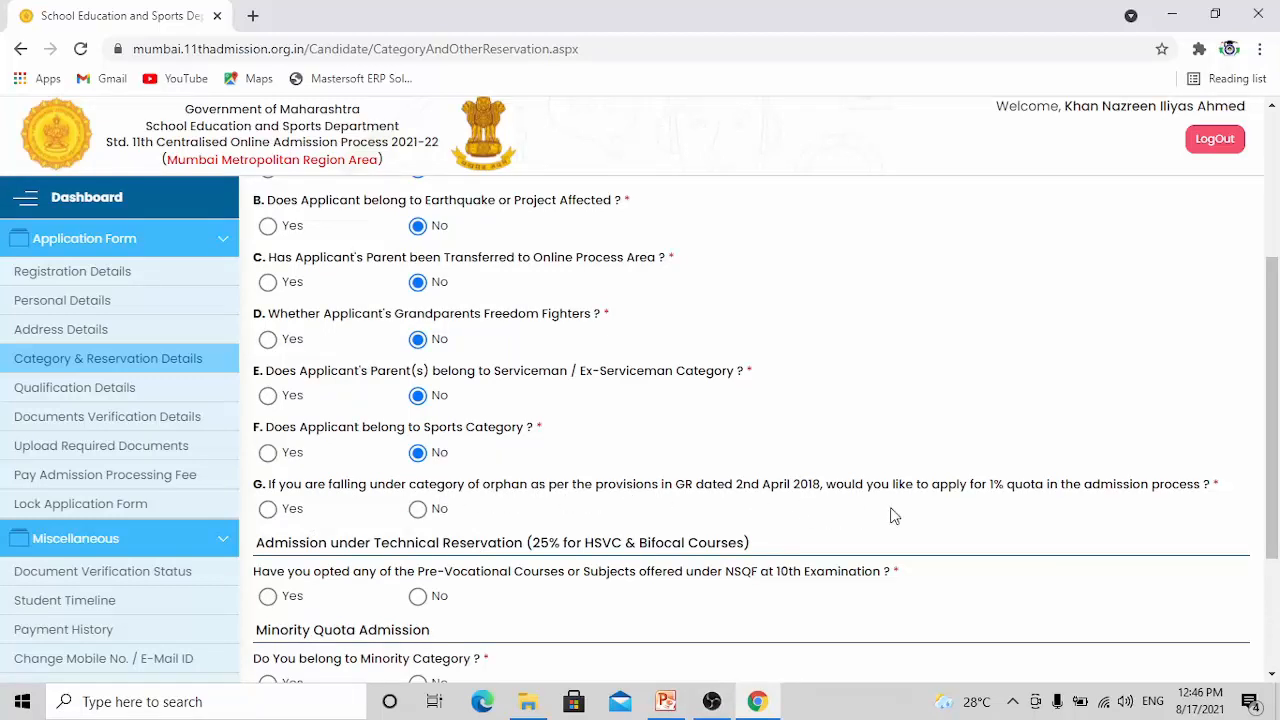
click(418, 509)
scroll(460, 586, down, 1)
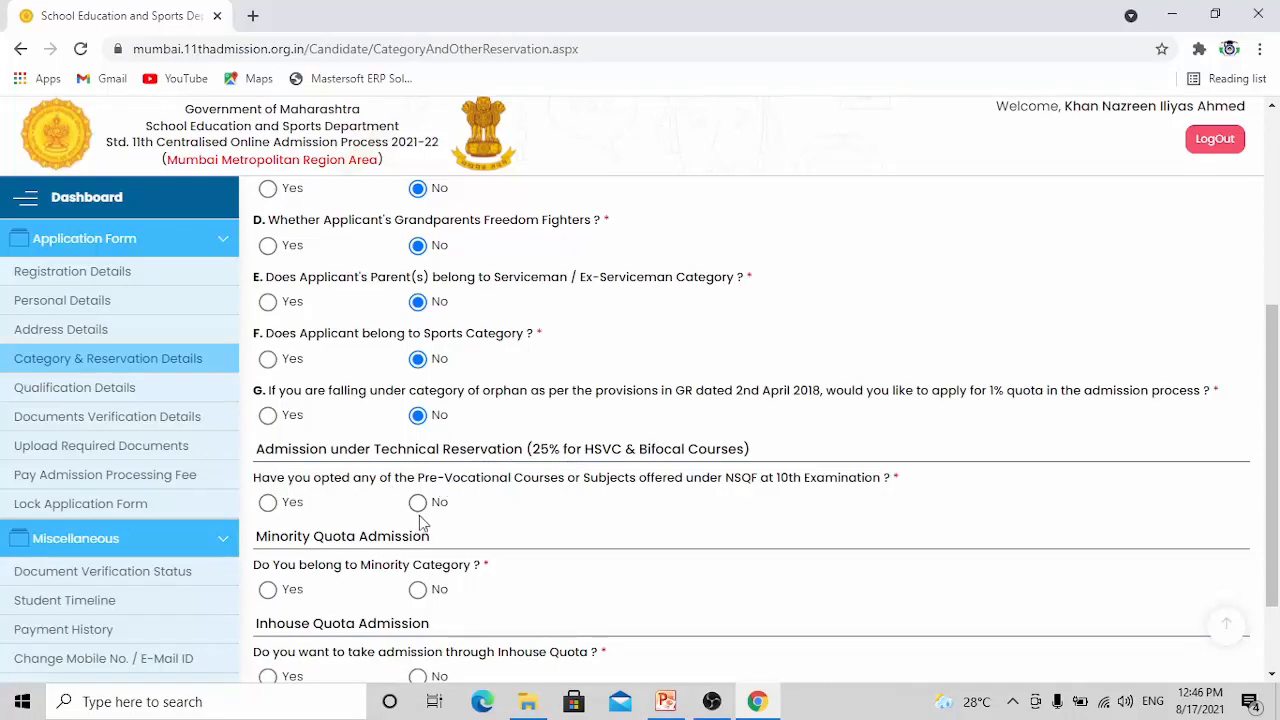
click(420, 506)
Answer Yes to belonging to a minority category, with Urdu as linguistic minority and Muslim as religious minority
scroll(330, 595, down, 2)
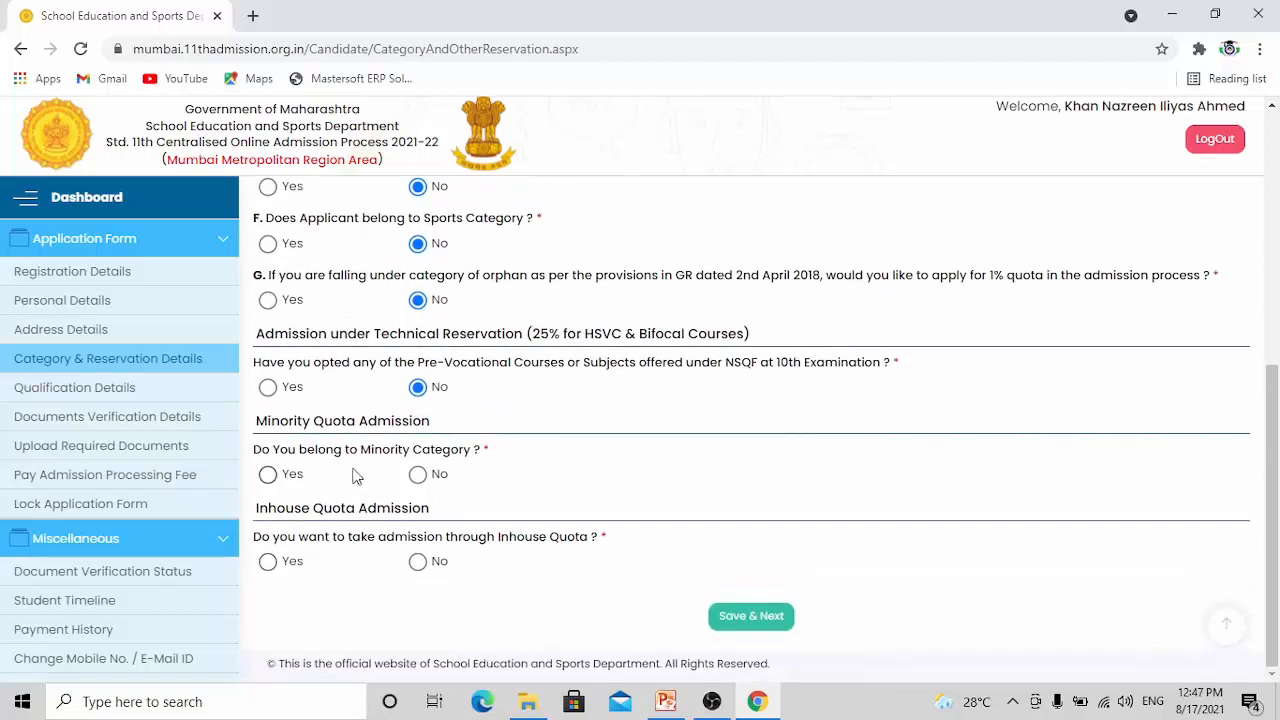
click(268, 476)
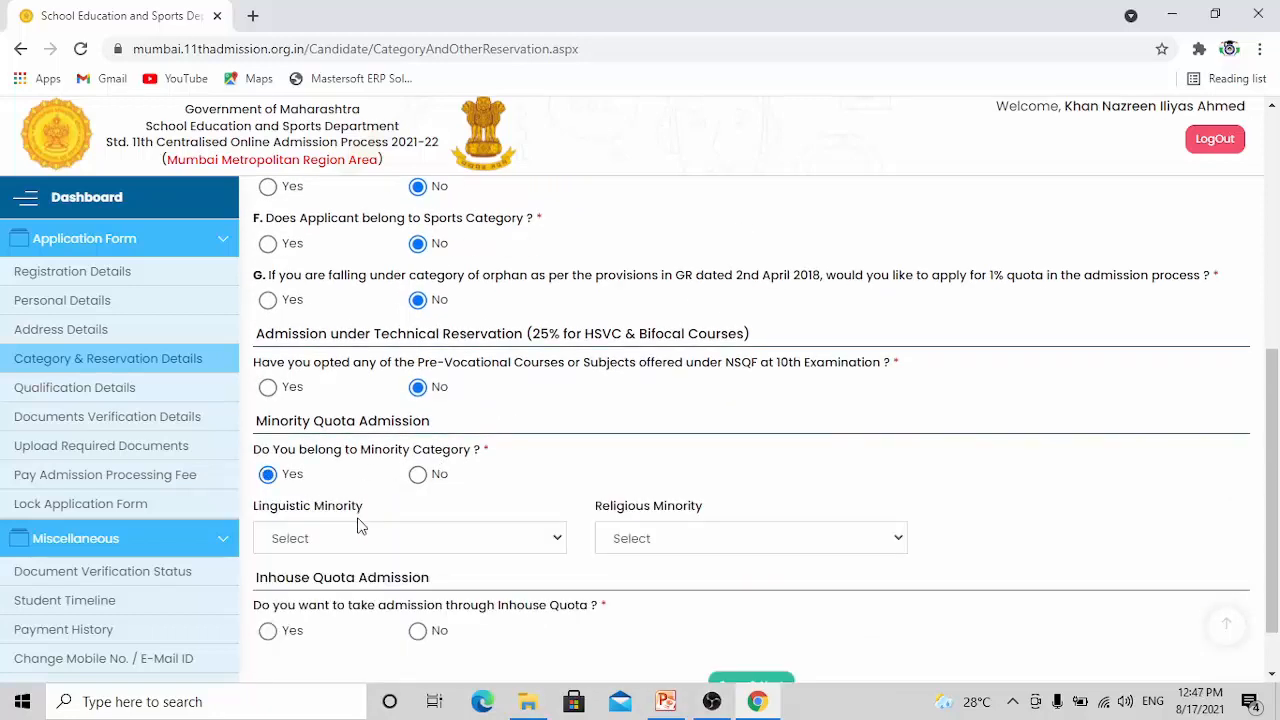
click(562, 545)
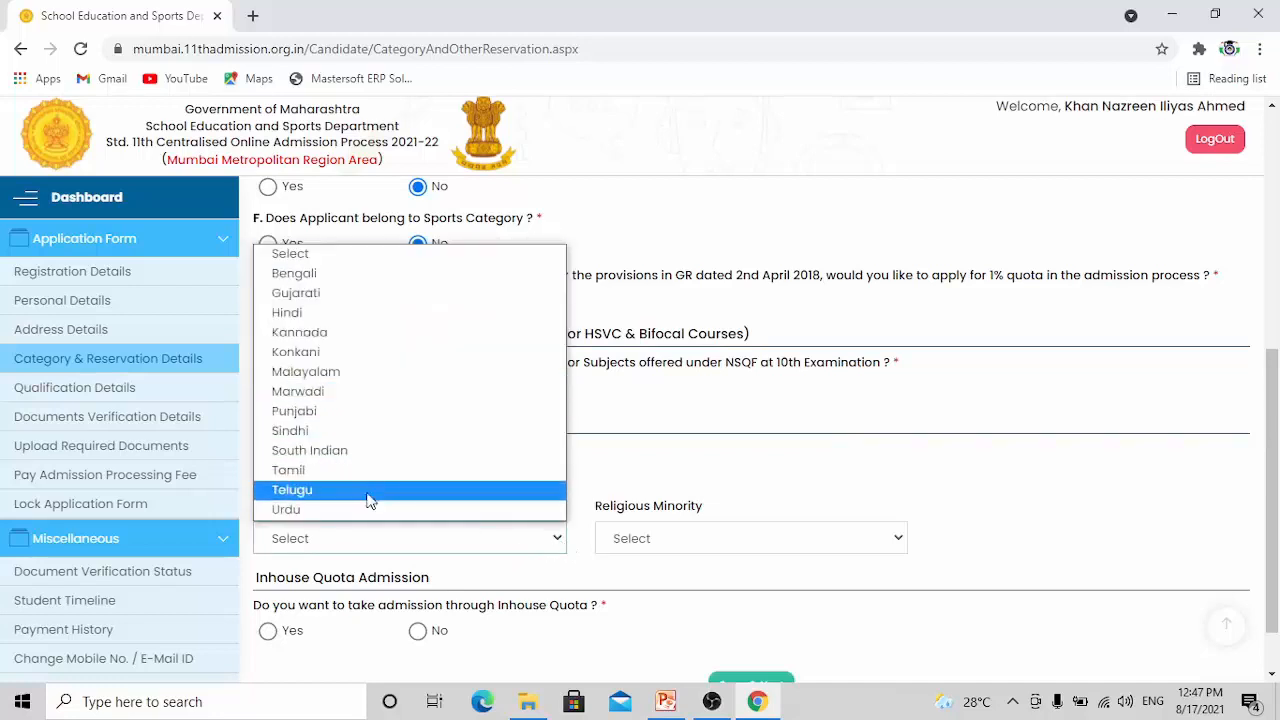
click(326, 509)
click(866, 543)
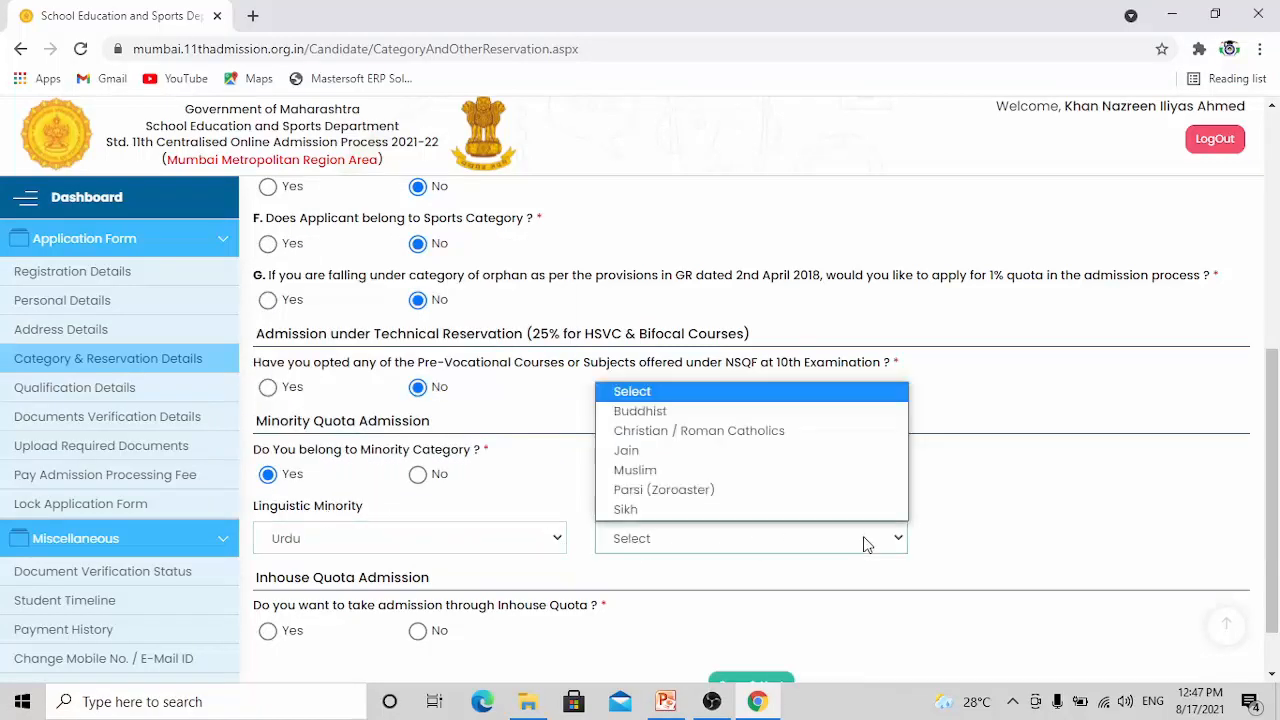
click(652, 471)
Answer No to admission through Inhouse Quota and save the category and reservation details
scroll(500, 482, down, 2)
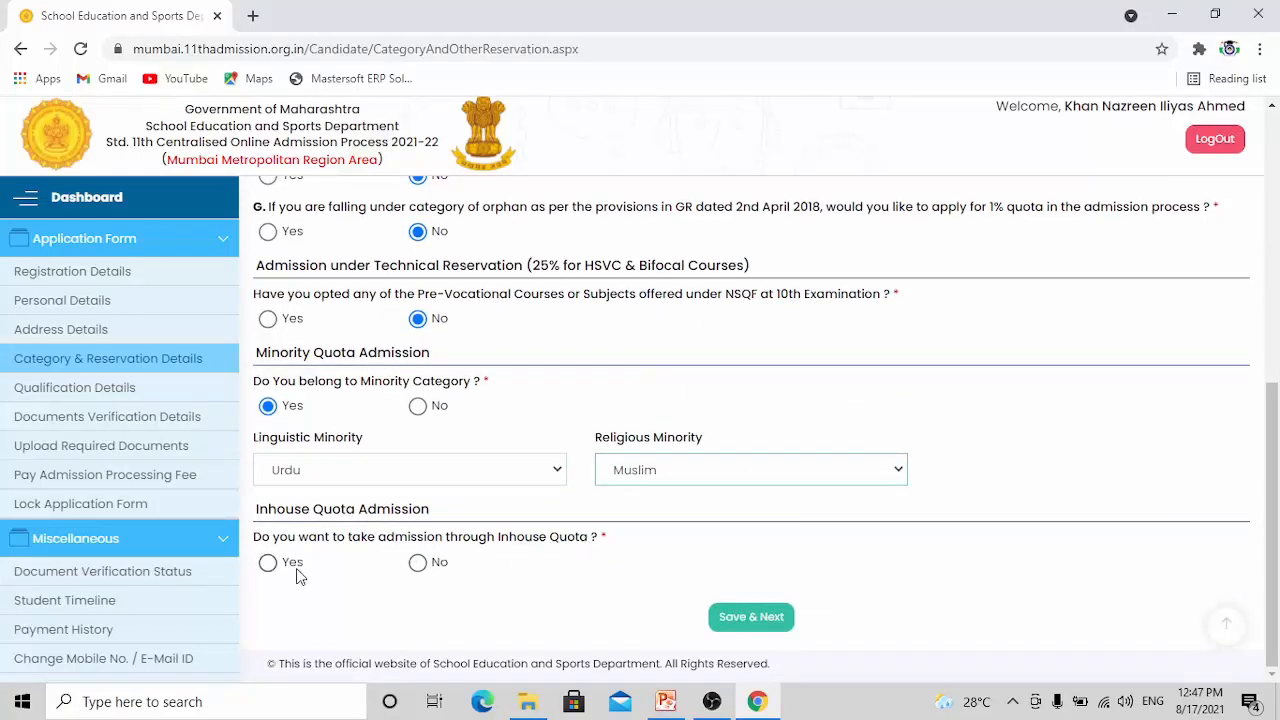
click(419, 566)
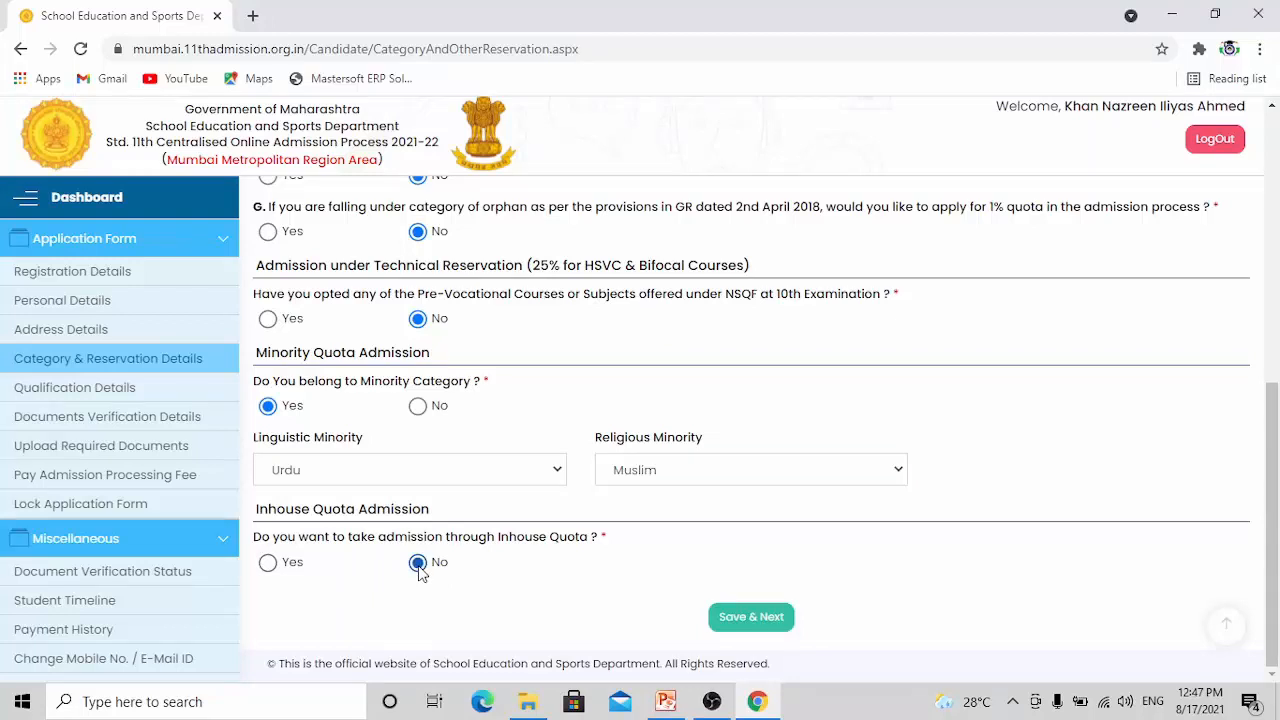
click(757, 628)
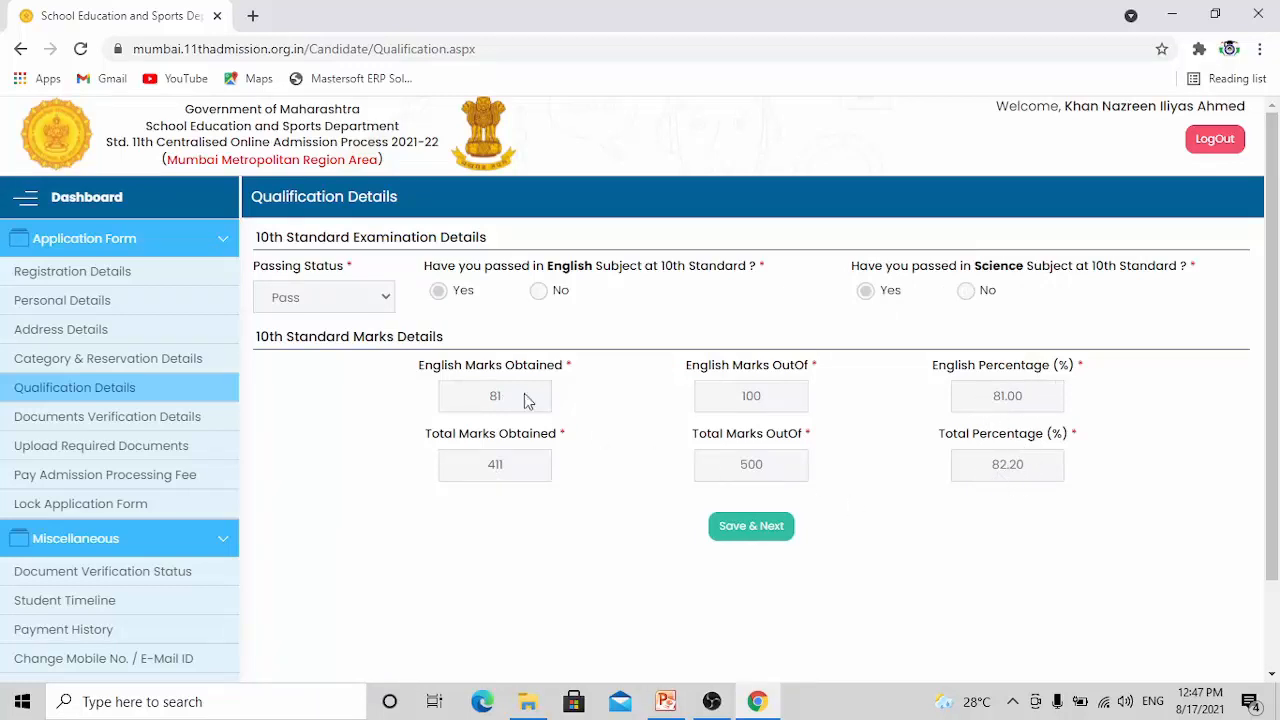
Save the qualification details and proceed to the payment gateway for the admission processing fee with the Online payment mode
click(741, 536)
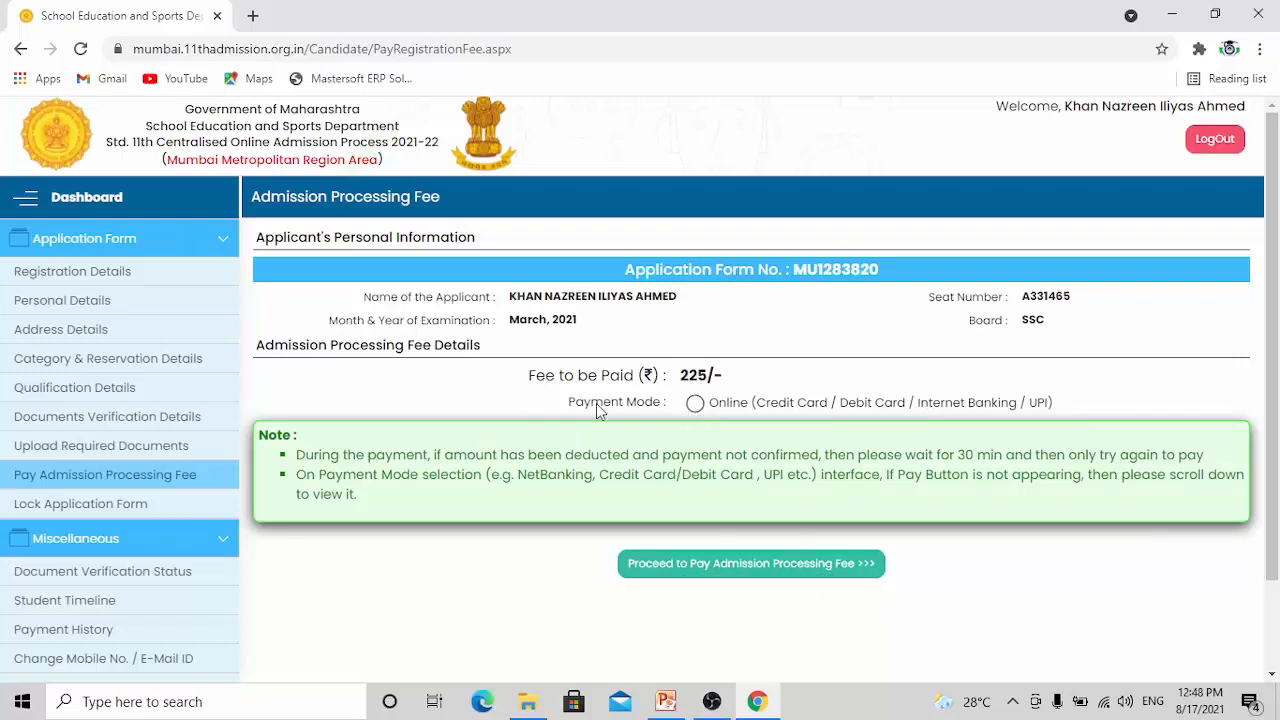
click(695, 405)
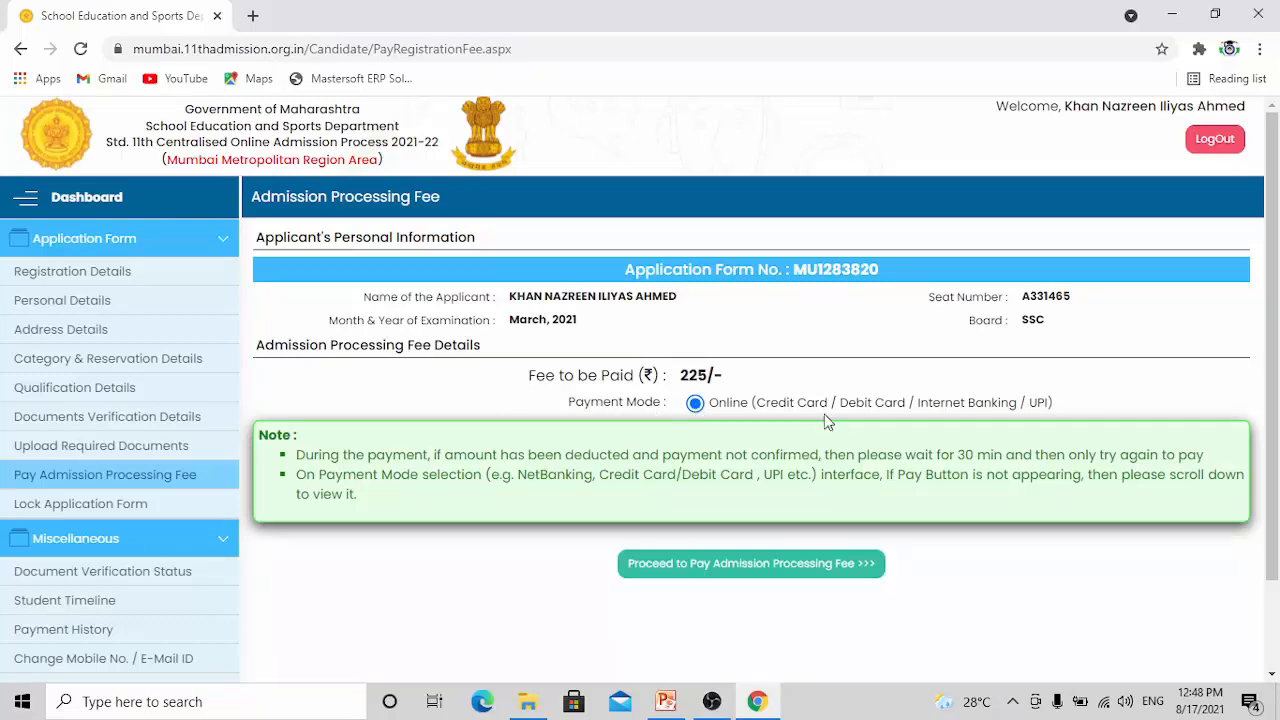
click(735, 568)
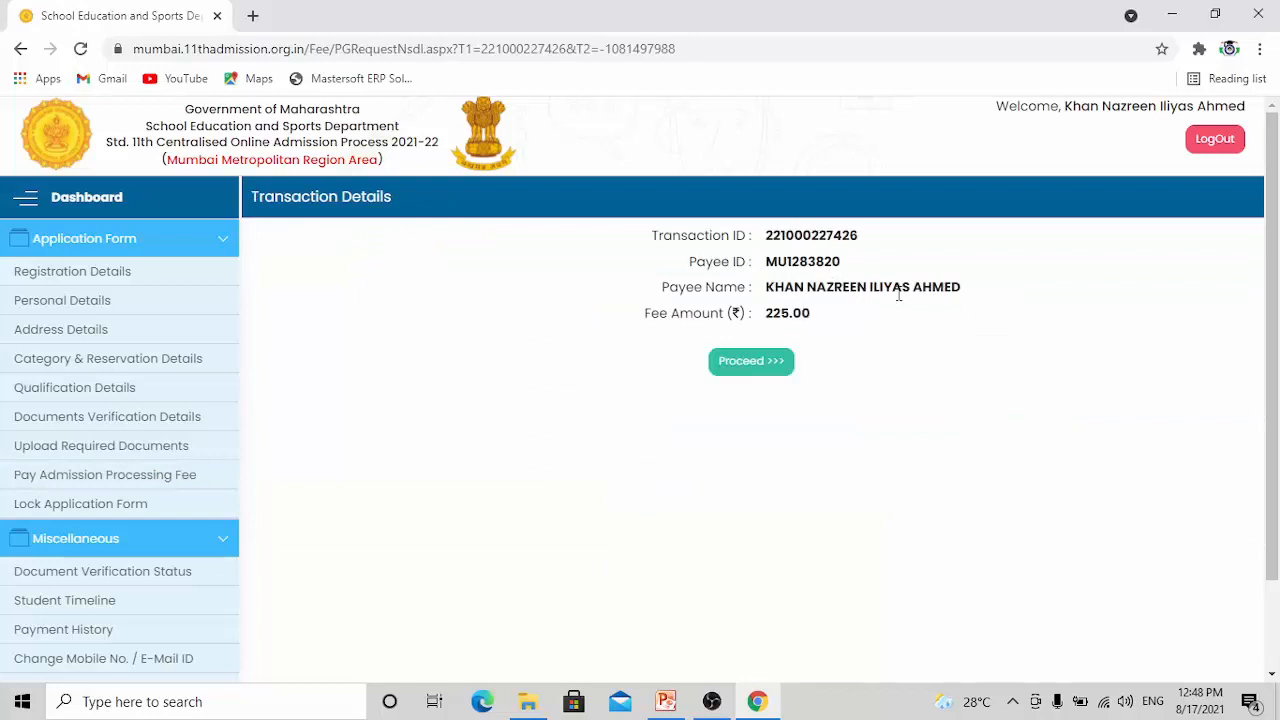
click(737, 366)
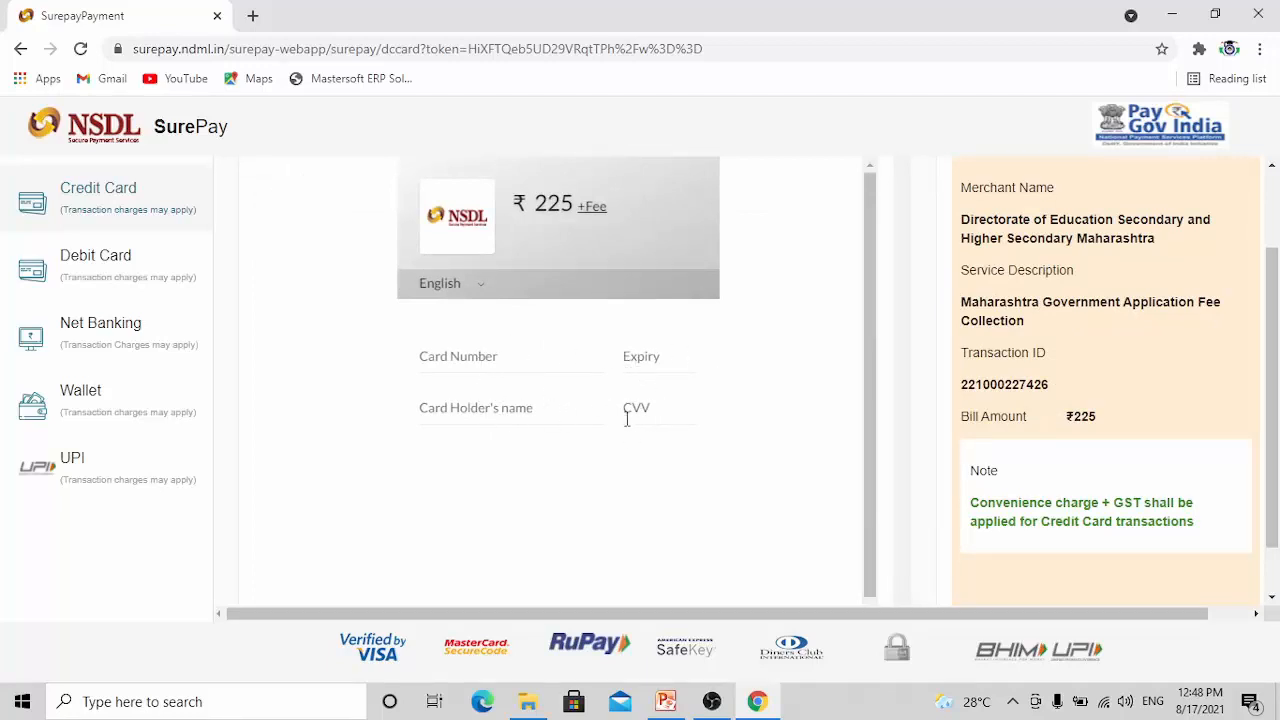
Pay the ₹225 admission processing fee by UPI, entering the payer's virtual payment address and accepting the fees breakup
click(92, 467)
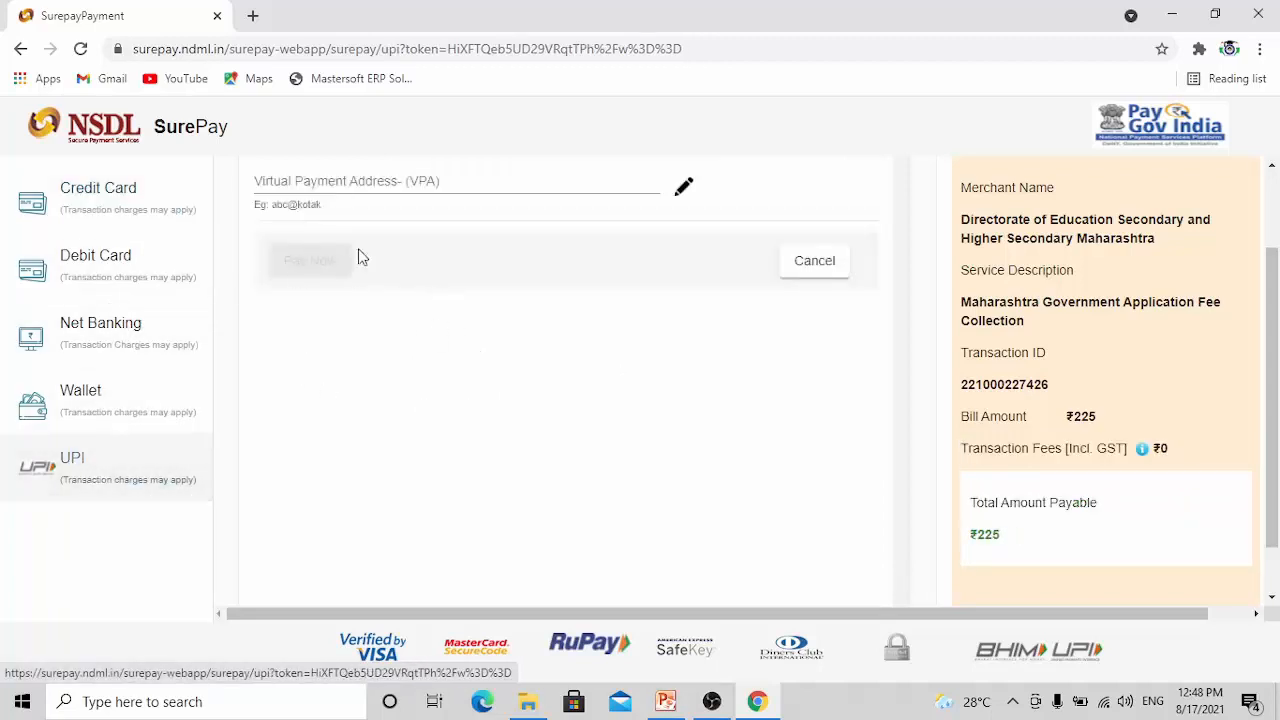
click(388, 192)
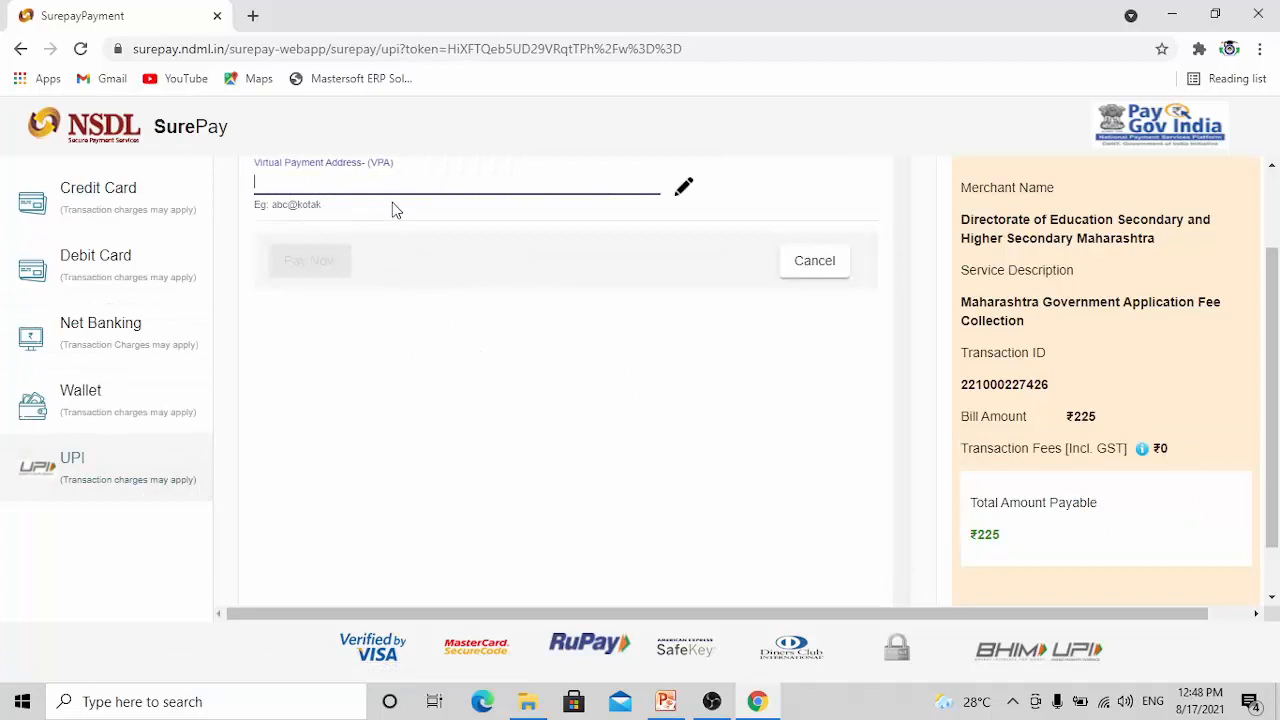
text(@upi)
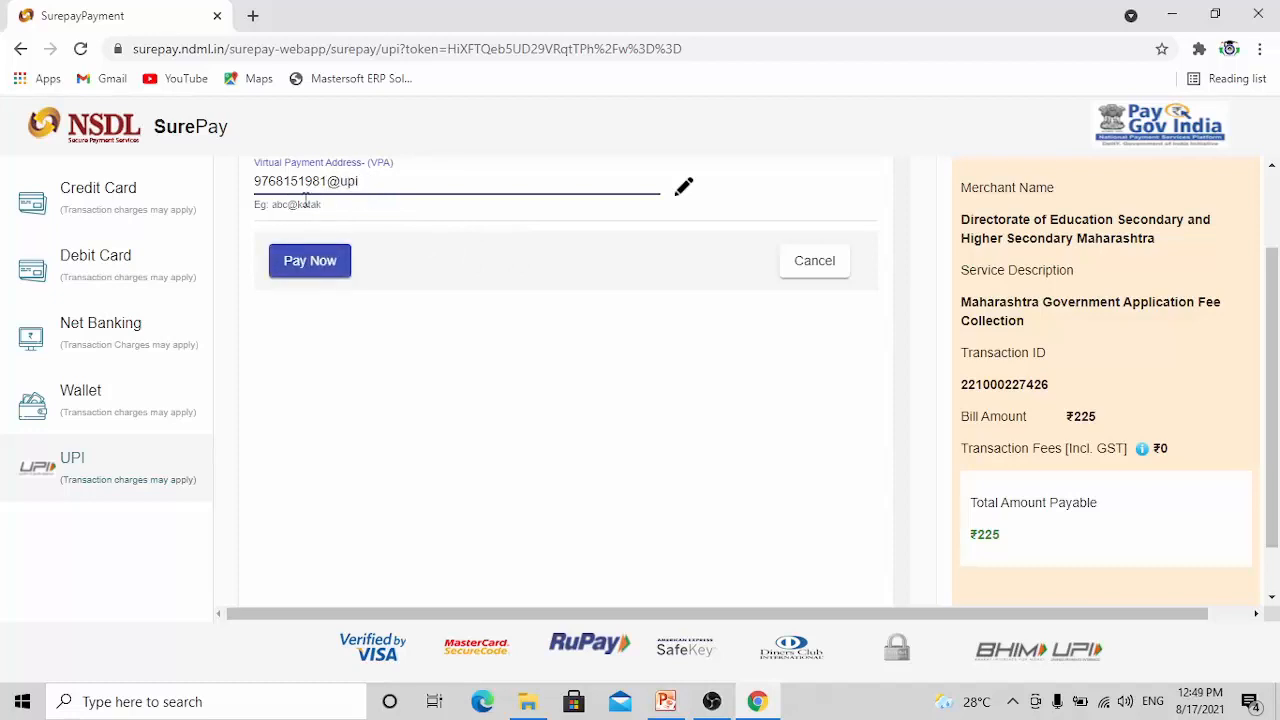
click(310, 262)
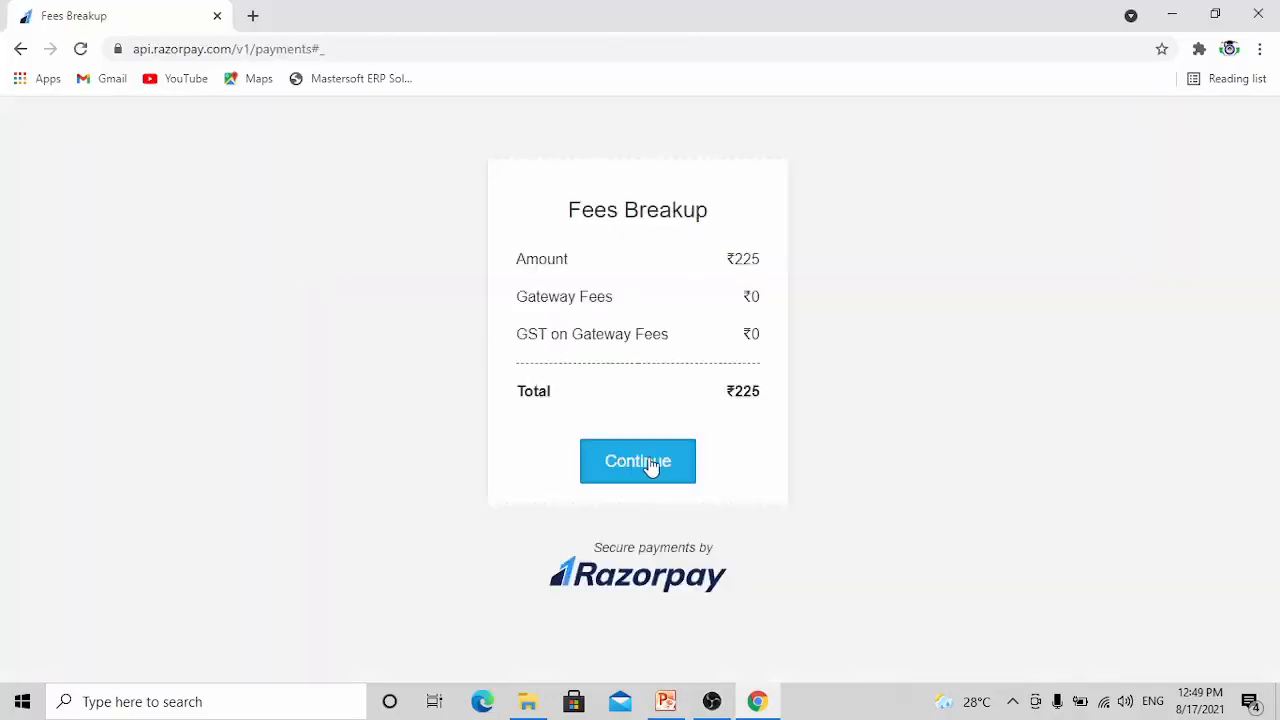
click(651, 465)
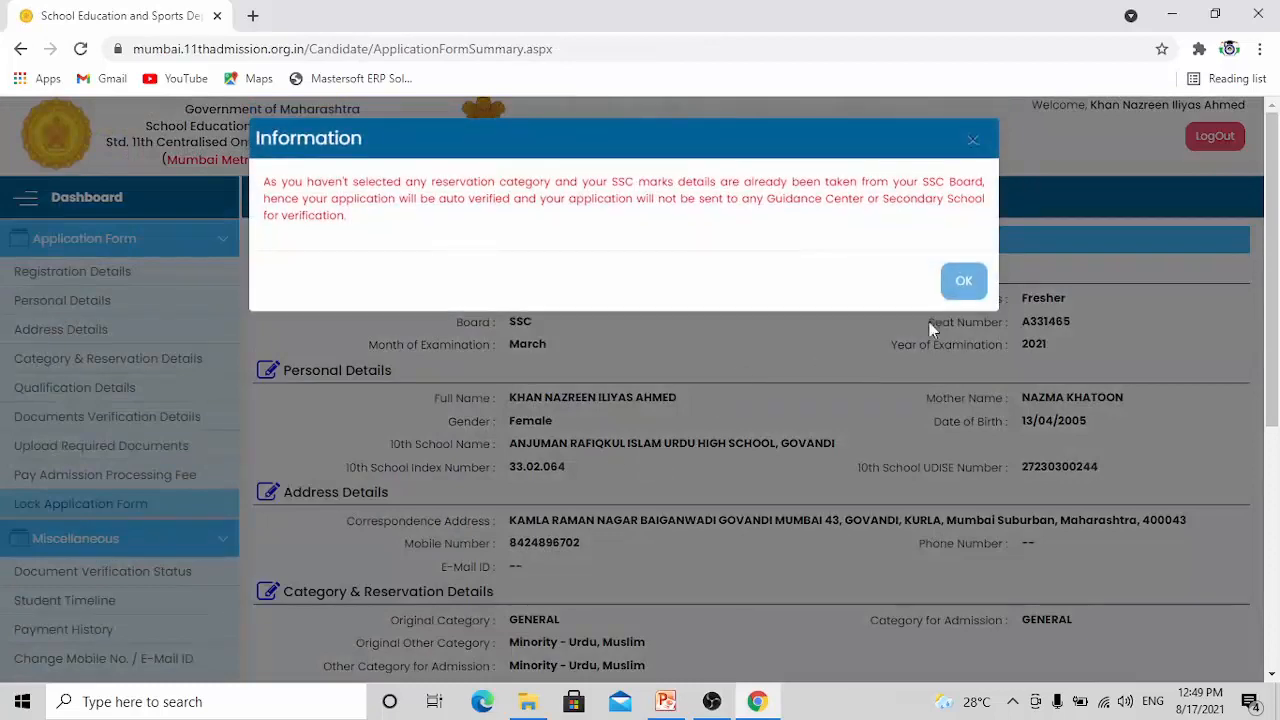
Review the application summary, accept the declaration, and lock the application form, confirming the lock
click(963, 280)
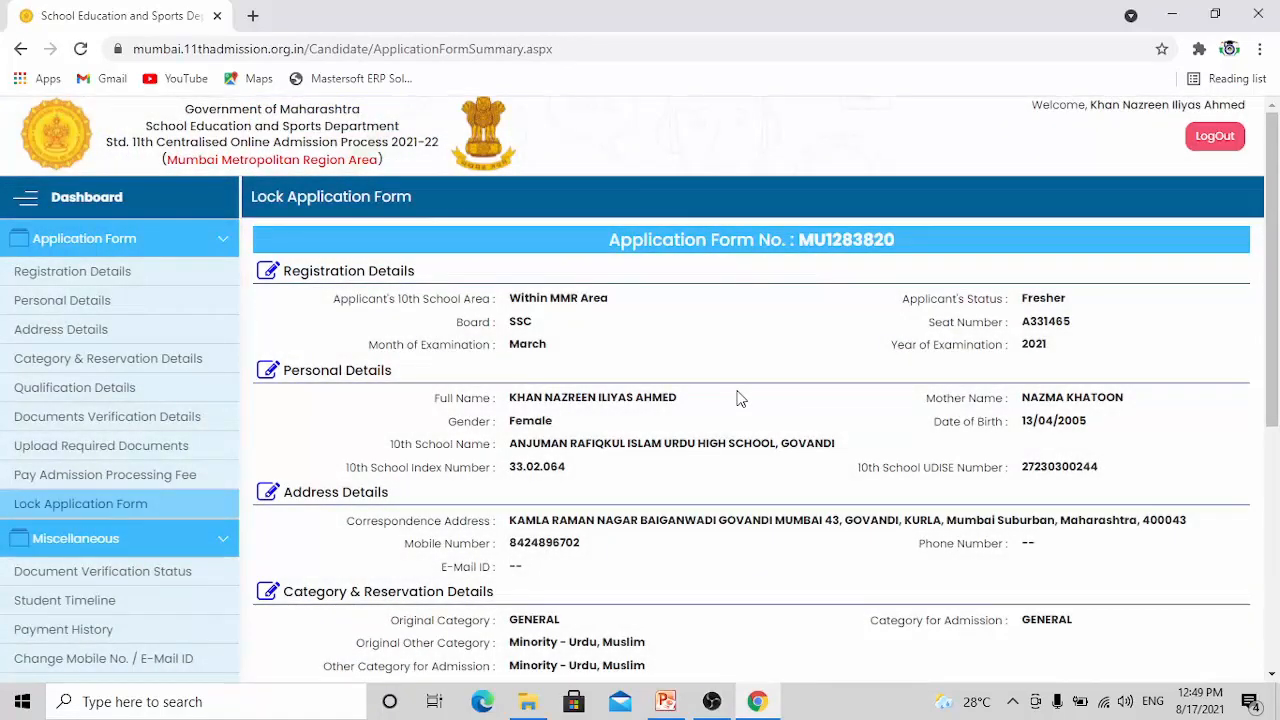
scroll(740, 390, down, 3)
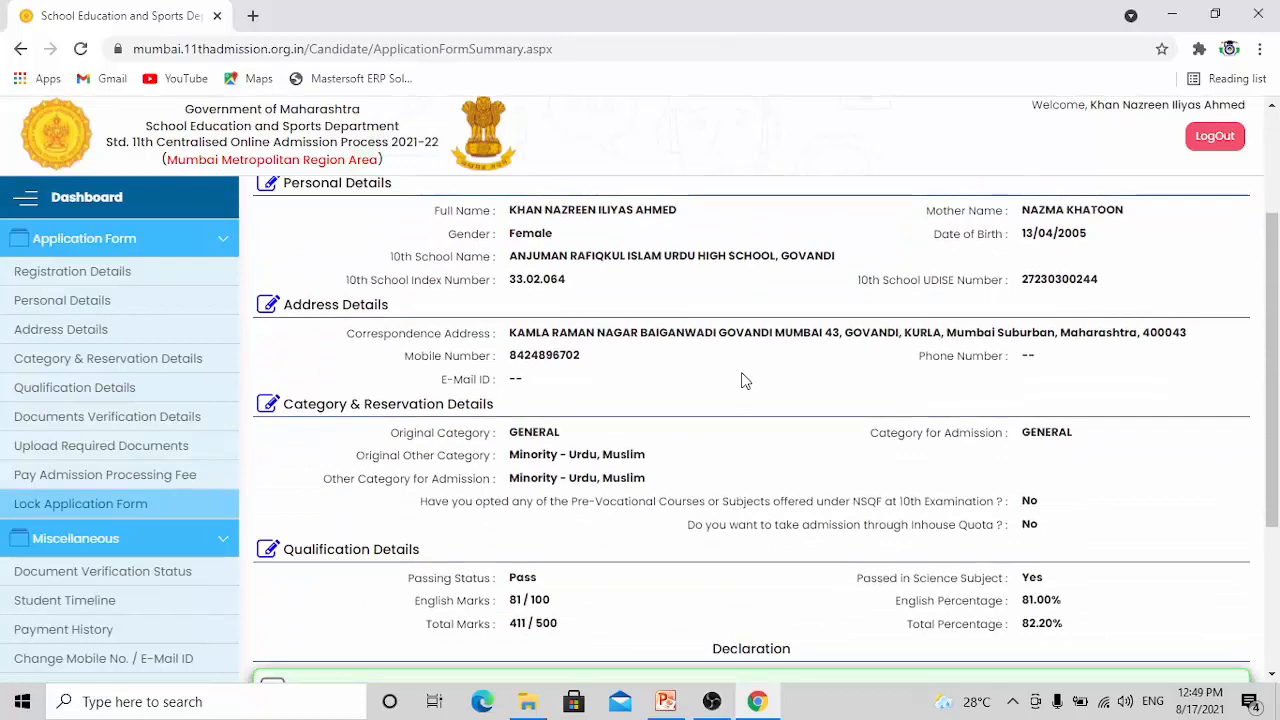
scroll(743, 380, down, 1)
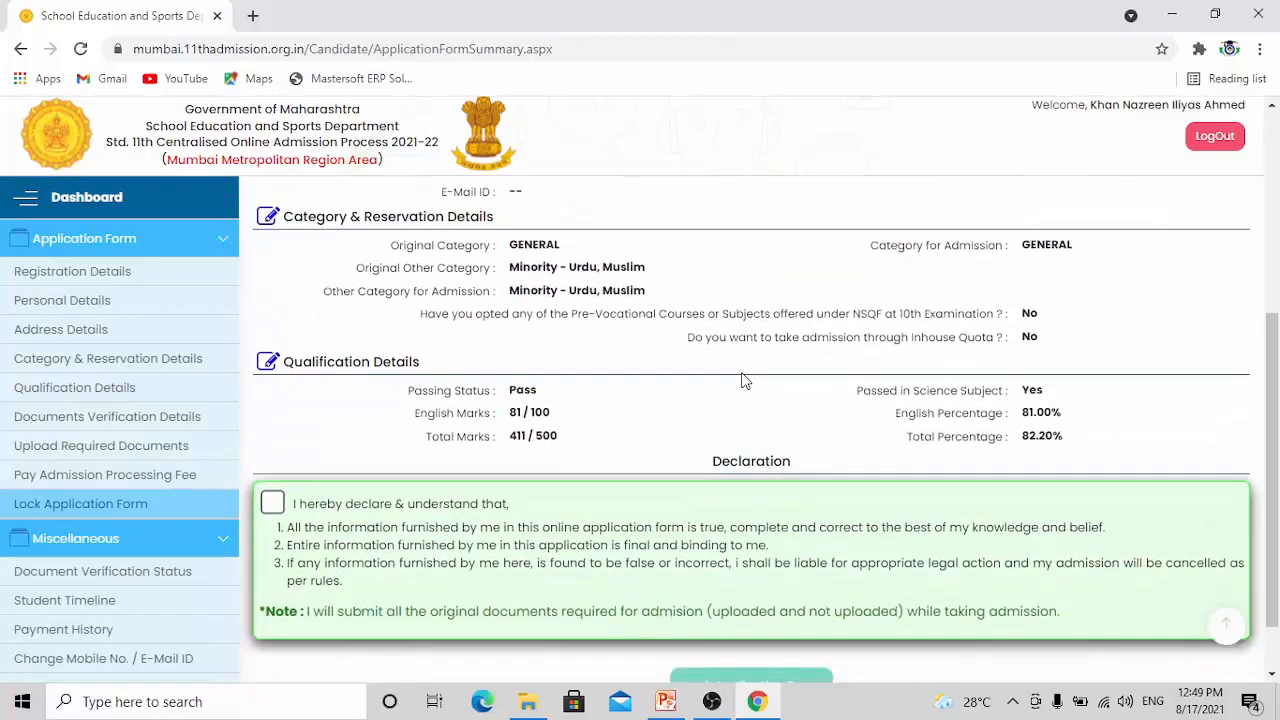
click(273, 504)
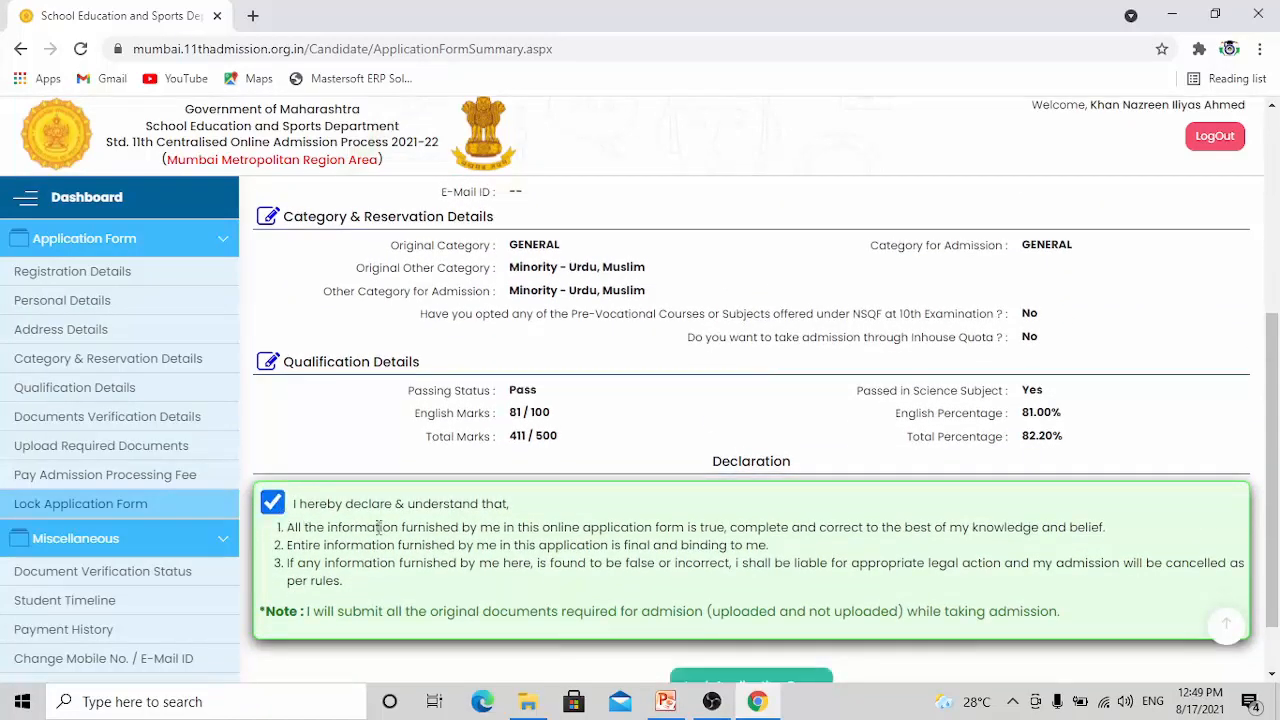
scroll(800, 566, down, 1)
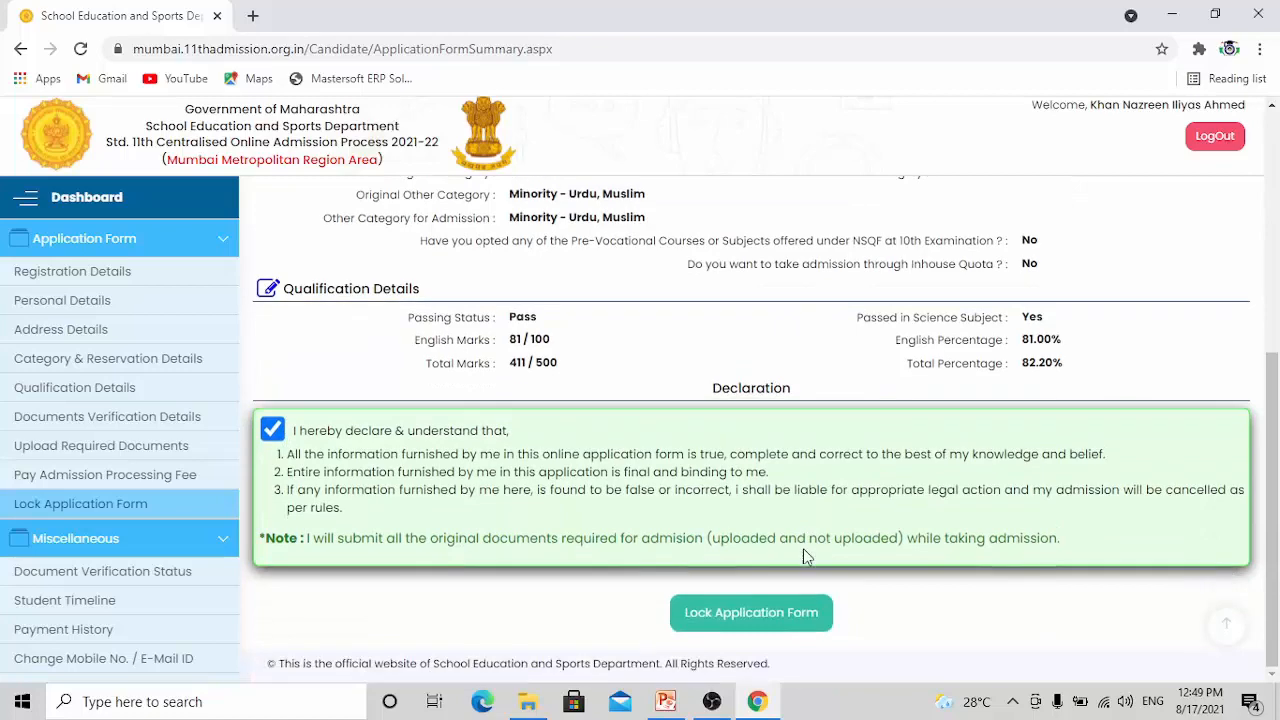
click(752, 614)
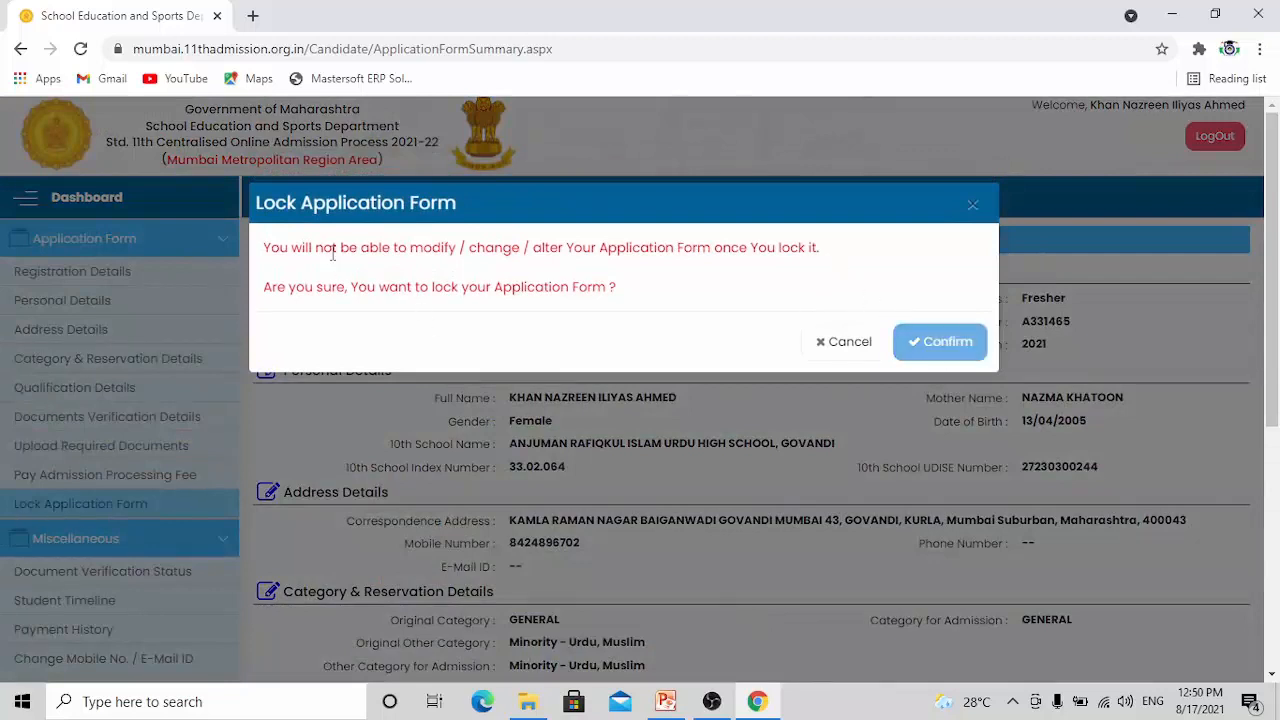
click(926, 343)
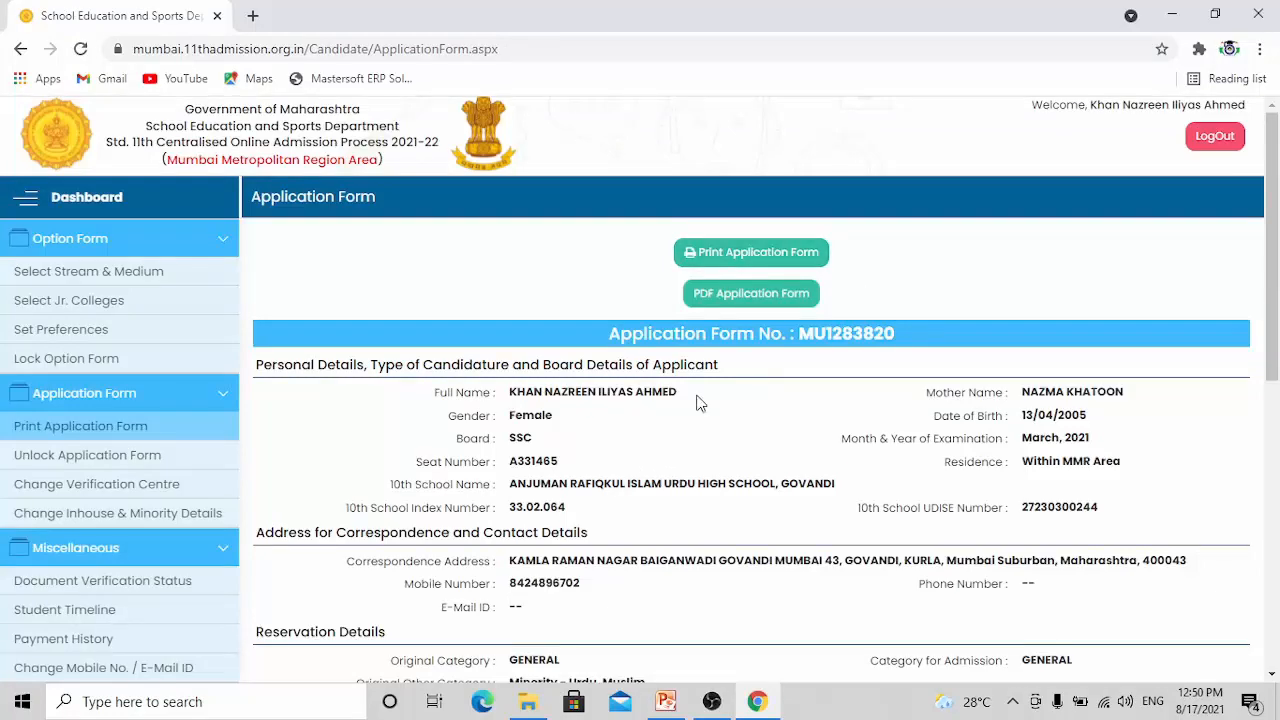
Review the locked application form and download it as a PDF
scroll(700, 402, down, 5)
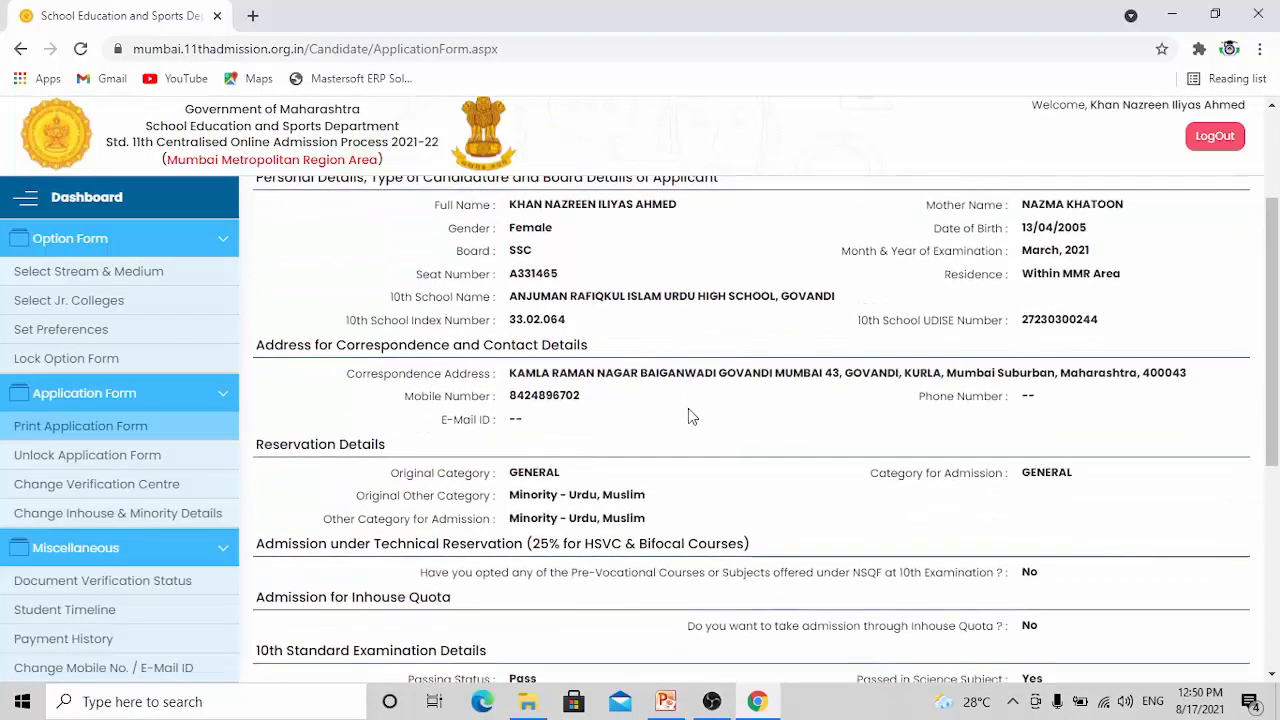
scroll(688, 408, down, 2)
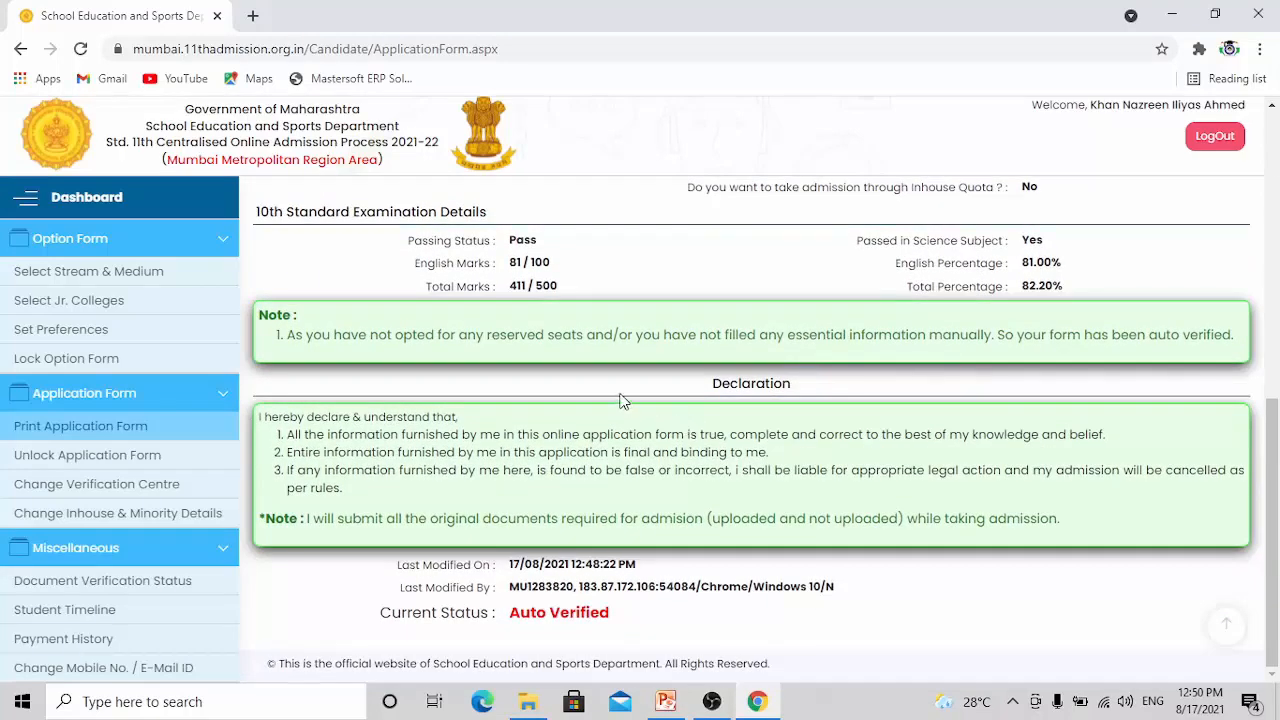
scroll(694, 460, up, 8)
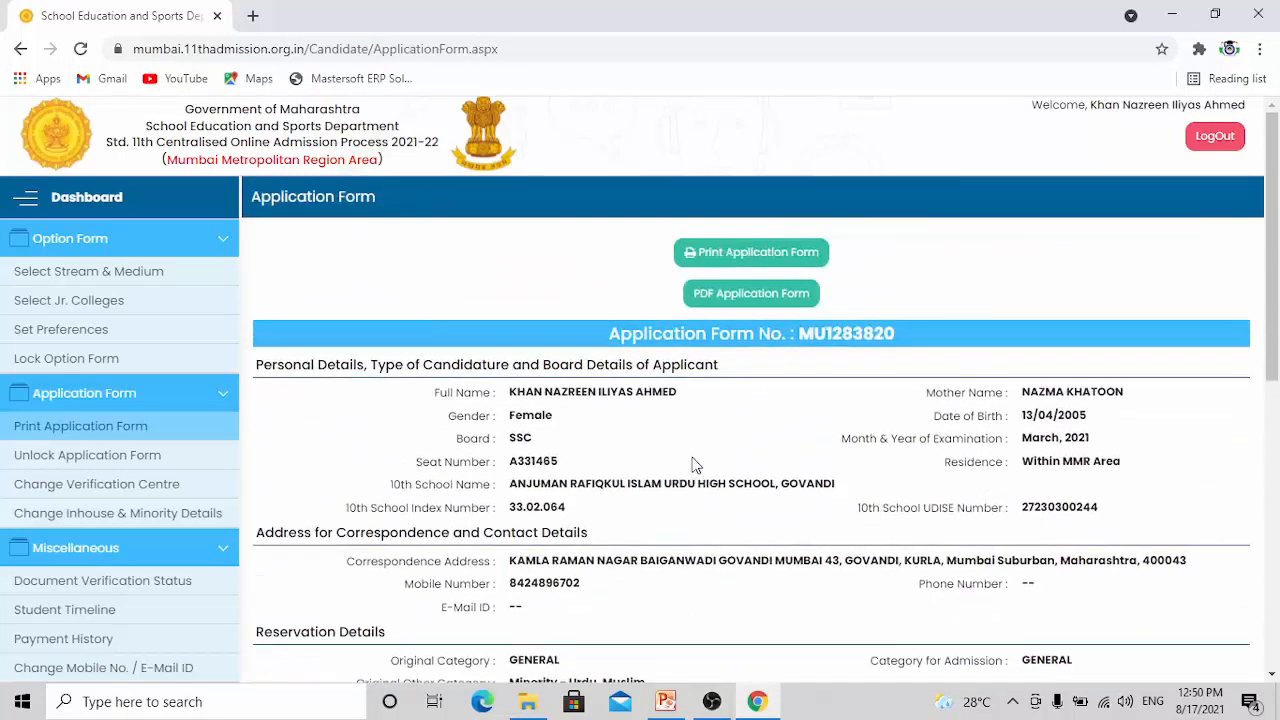
click(743, 299)
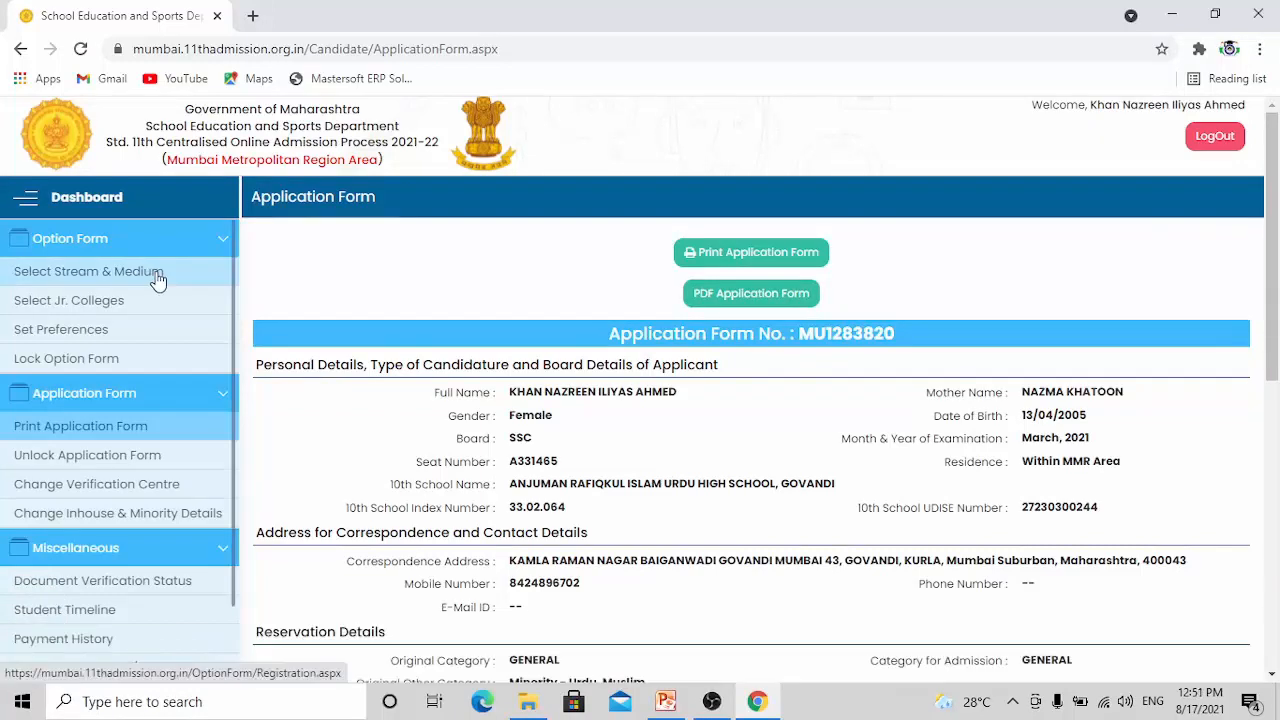
Choose the Arts stream and English medium for the option form and save the selection
click(157, 280)
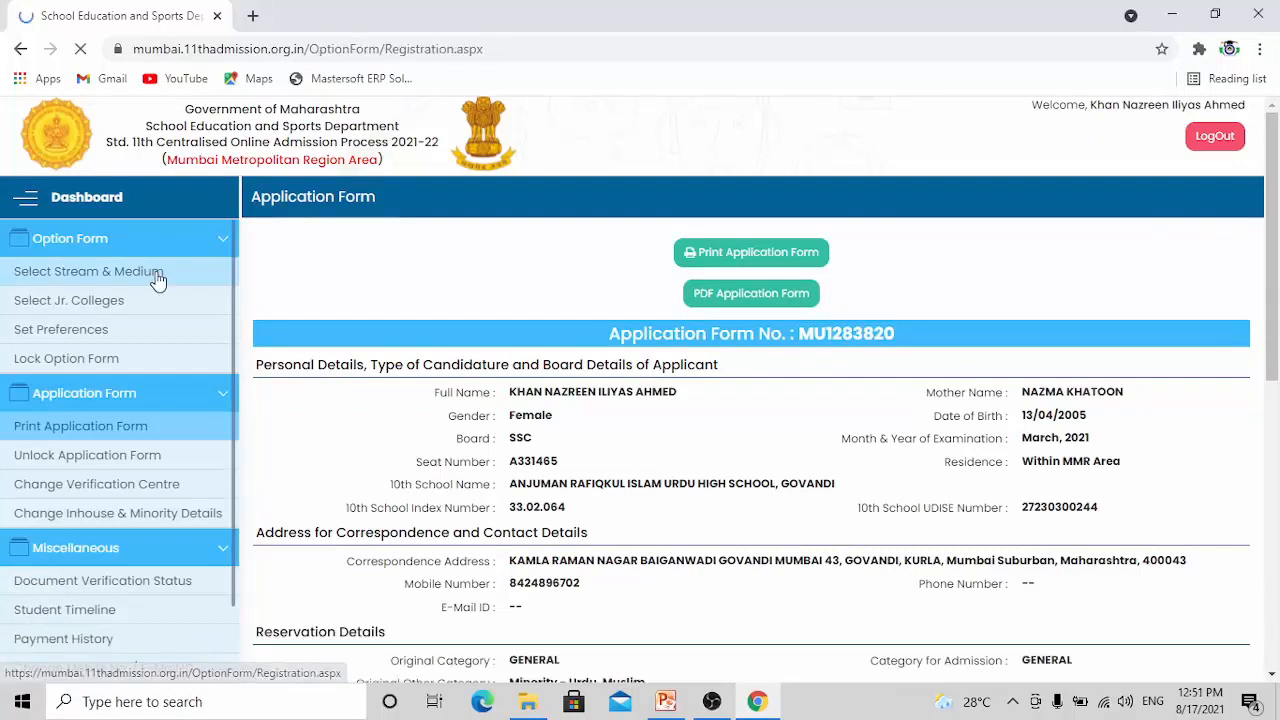
scroll(623, 410, down, 3)
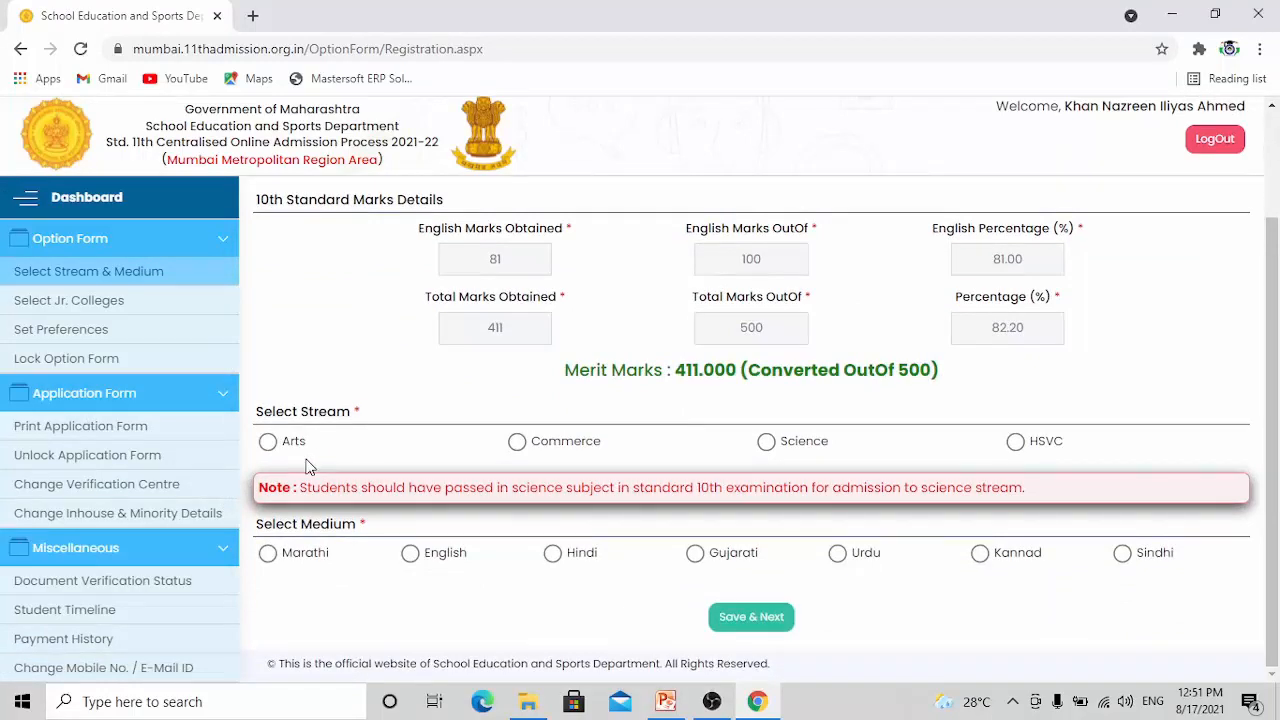
click(269, 442)
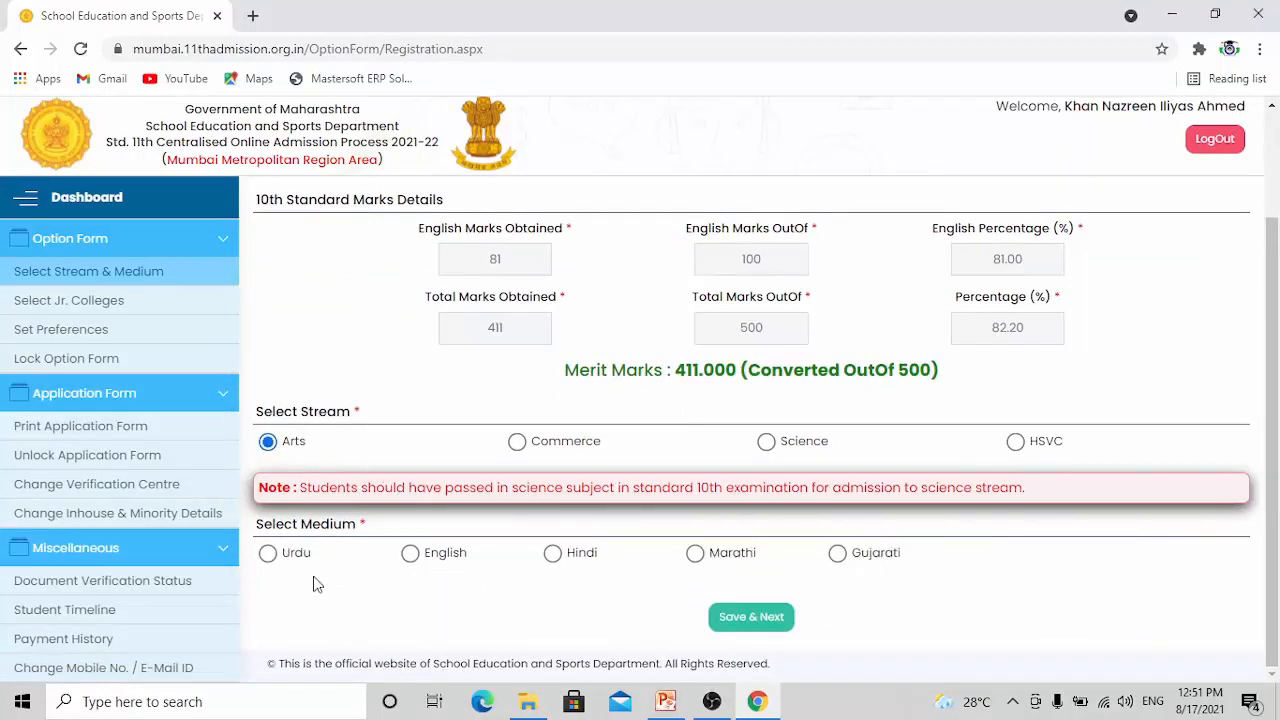
click(412, 558)
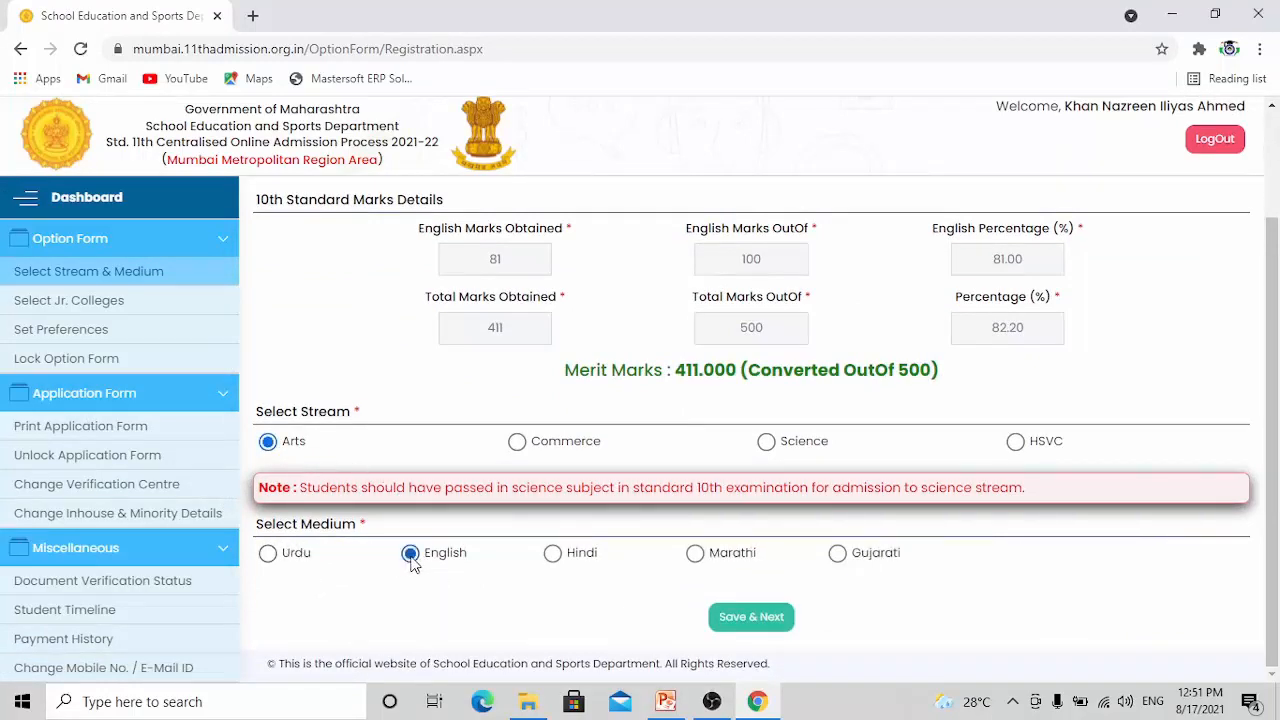
click(745, 620)
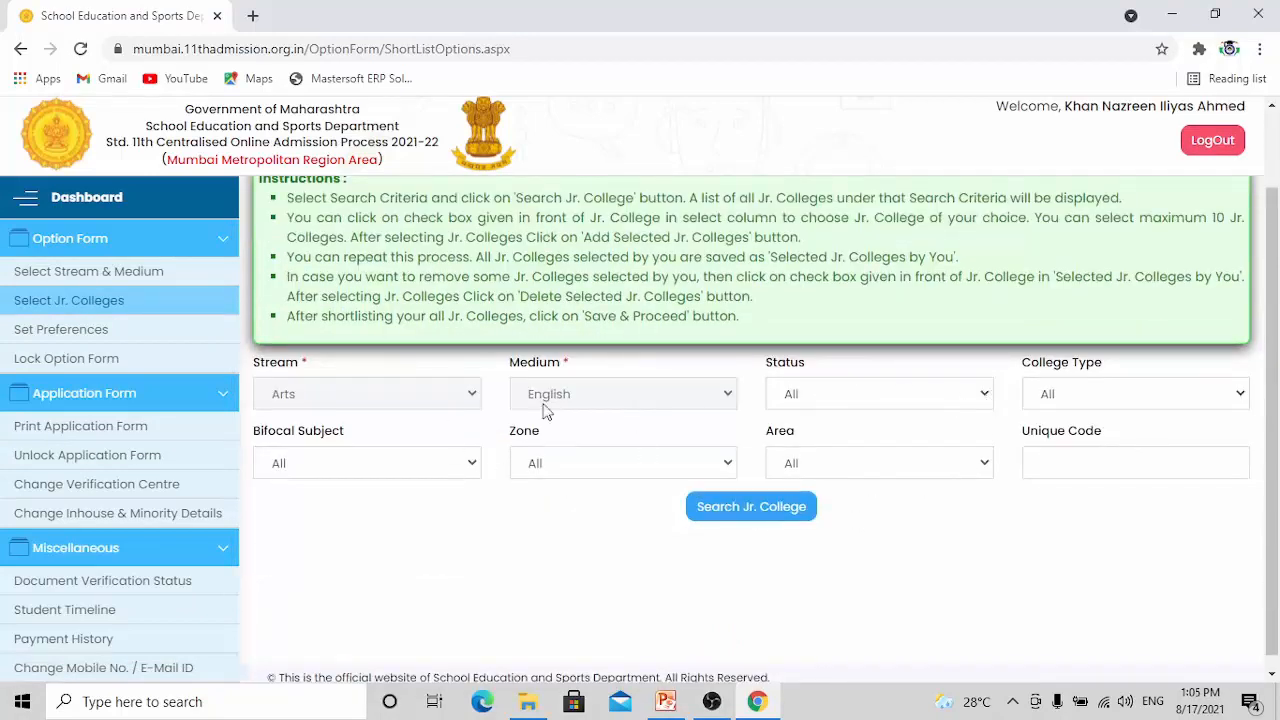
Search junior colleges for Arts in English medium and select MU177AGE, N. G. Acharya & D. K. Marathe College in Chembur
click(755, 510)
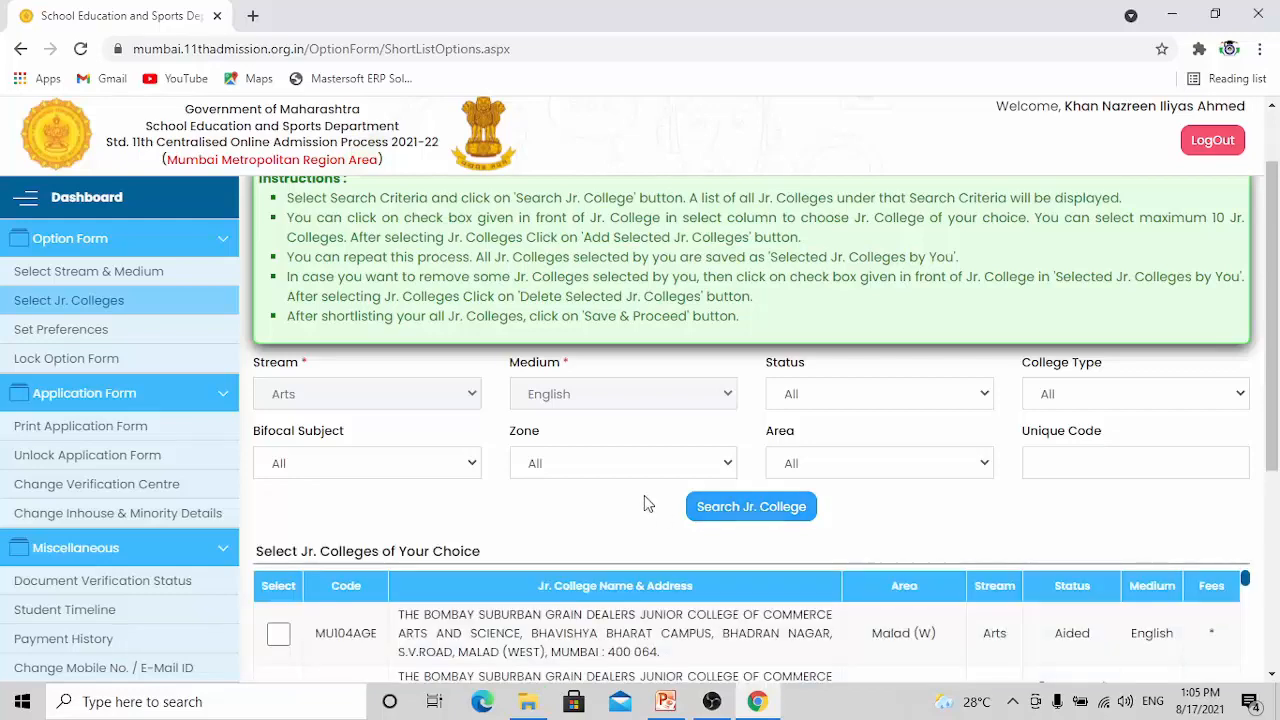
scroll(645, 505, down, 3)
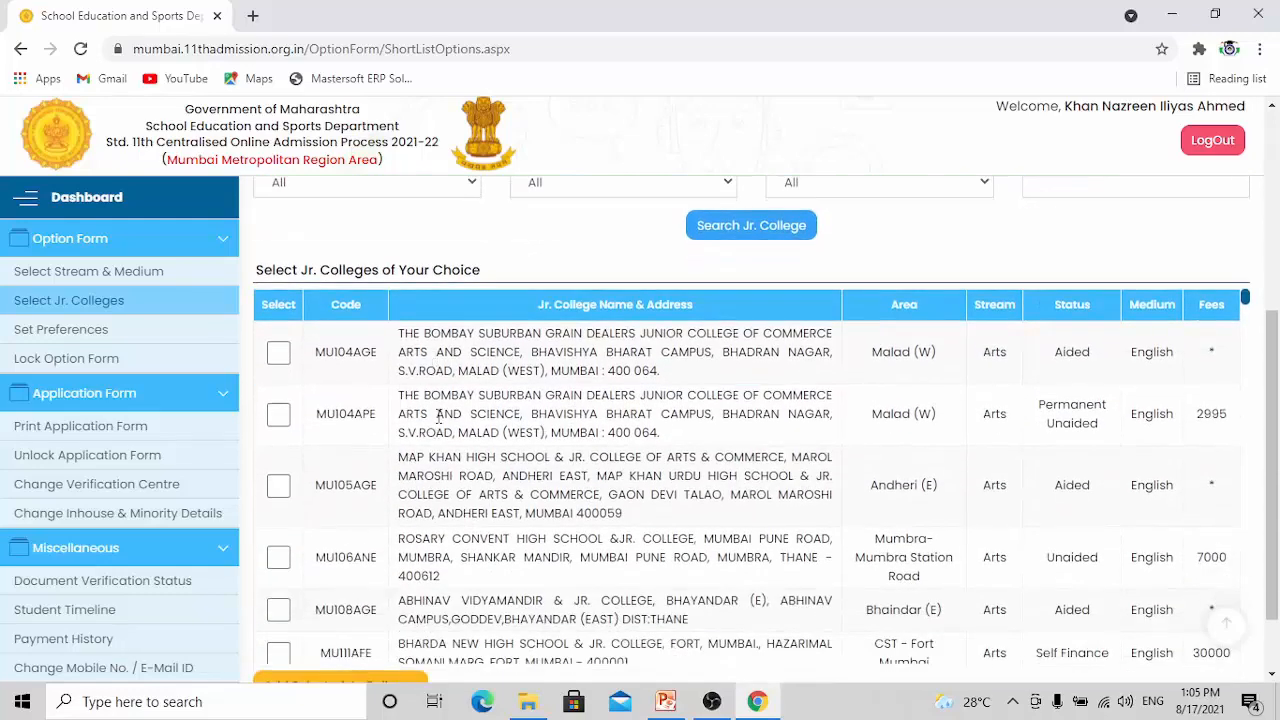
scroll(428, 468, down, 3)
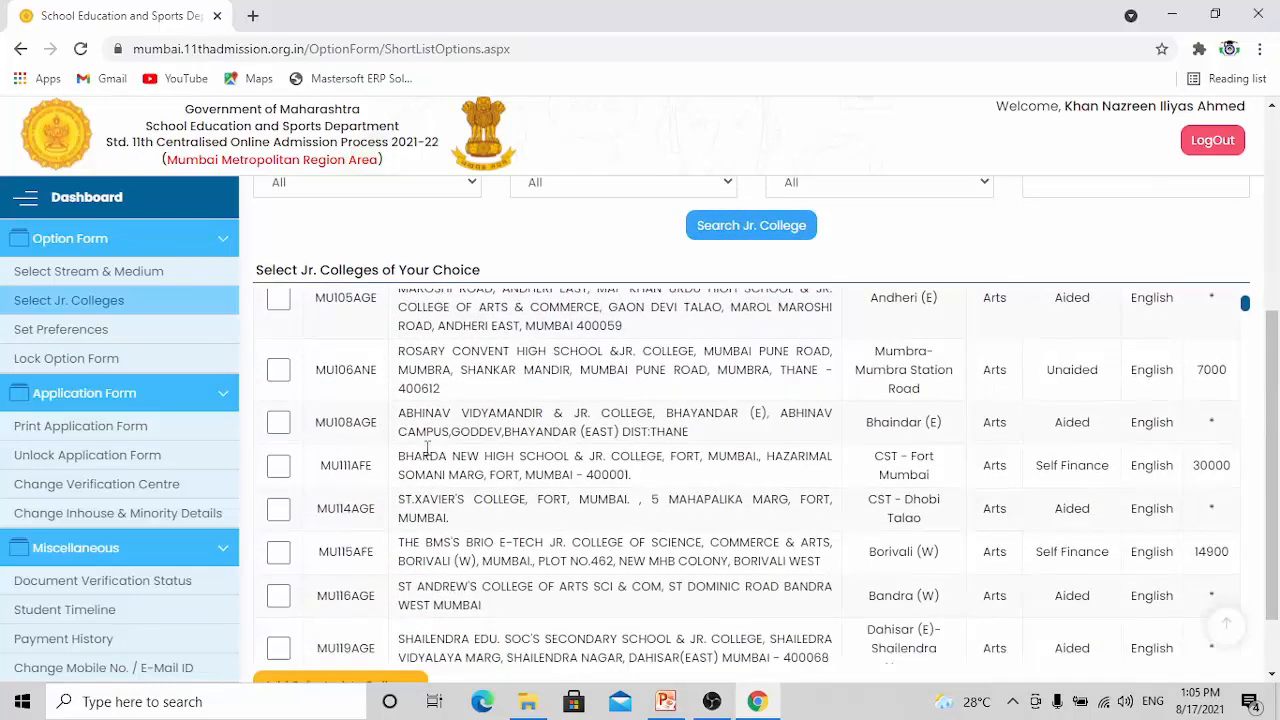
scroll(424, 408, down, 1)
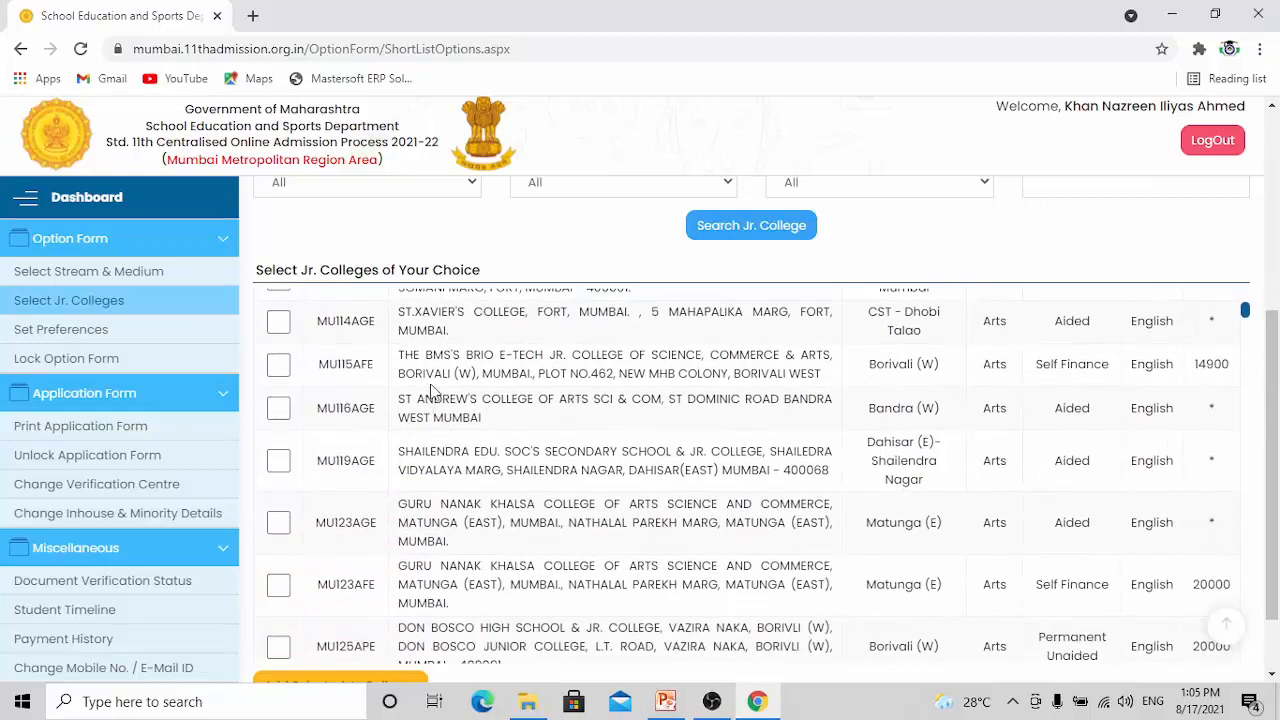
scroll(428, 470, down, 2)
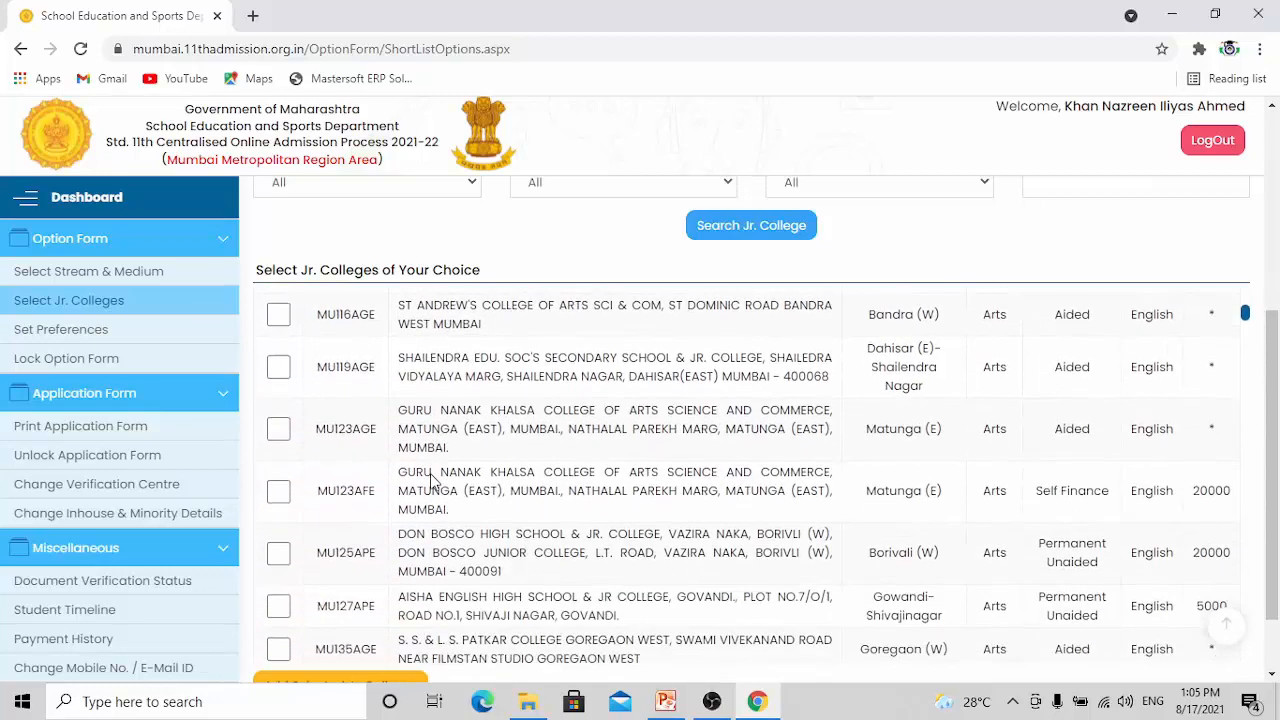
scroll(445, 455, down, 1)
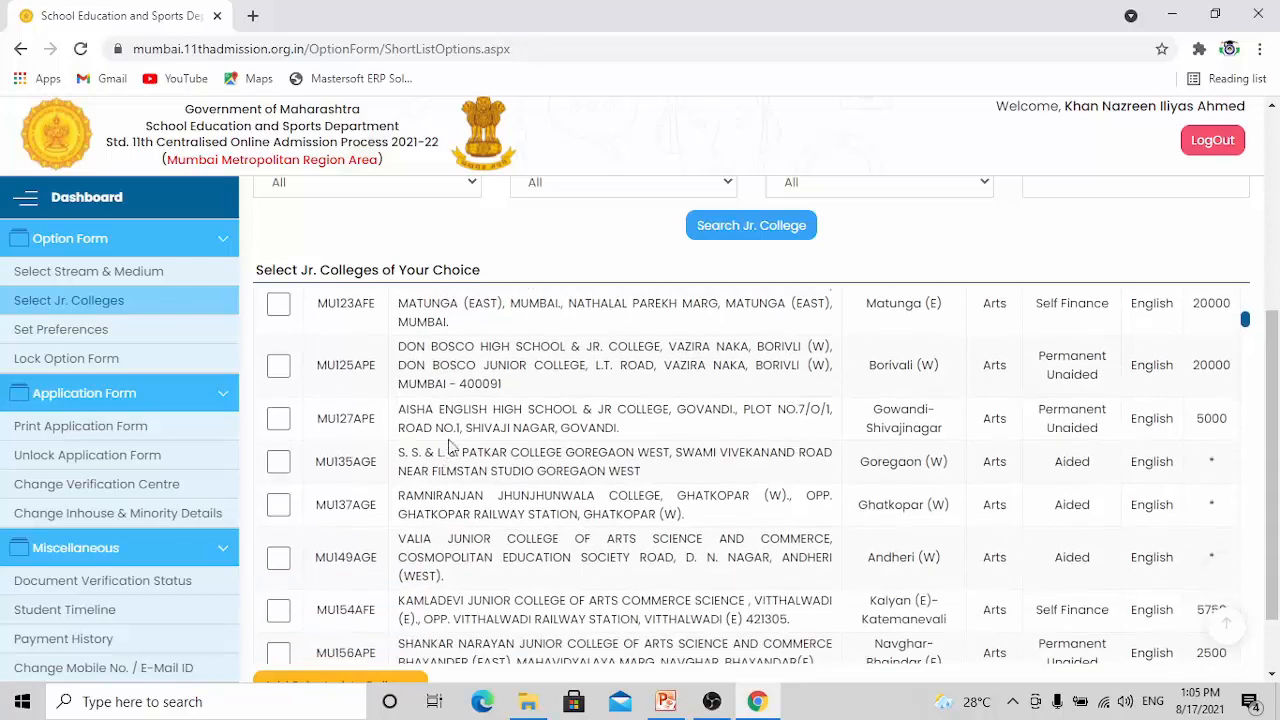
scroll(452, 424, down, 1)
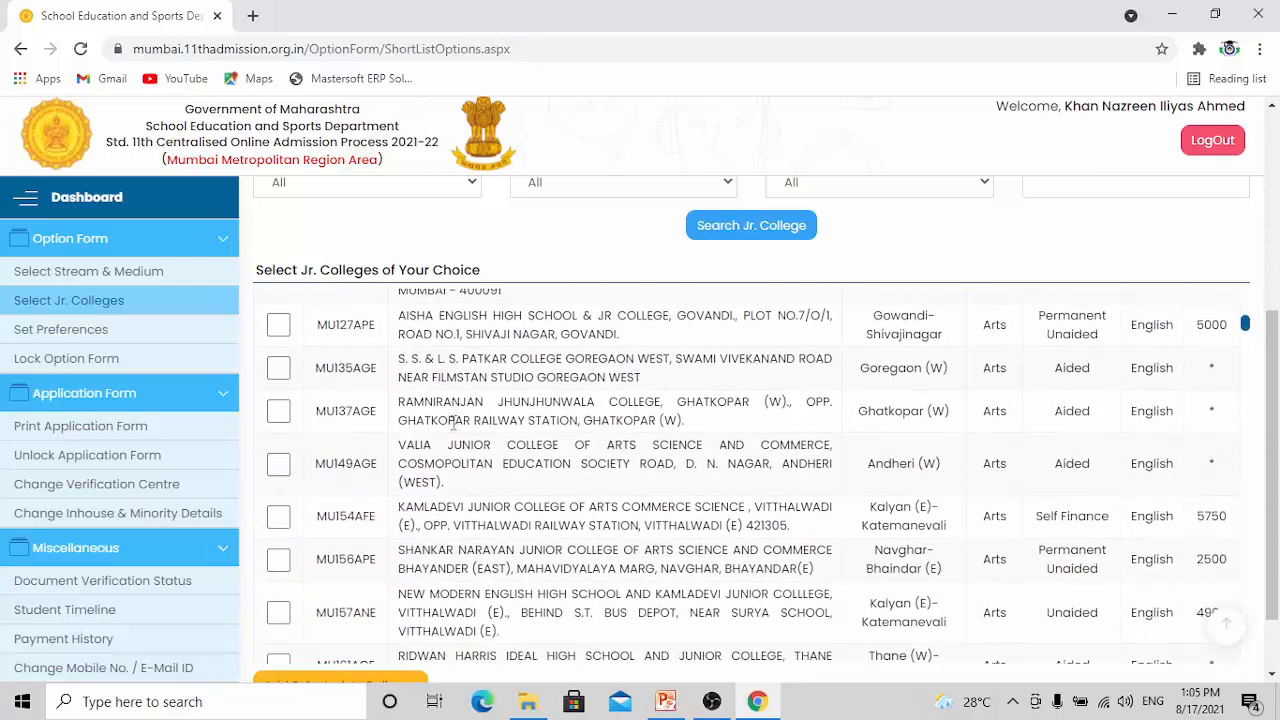
scroll(437, 490, down, 1)
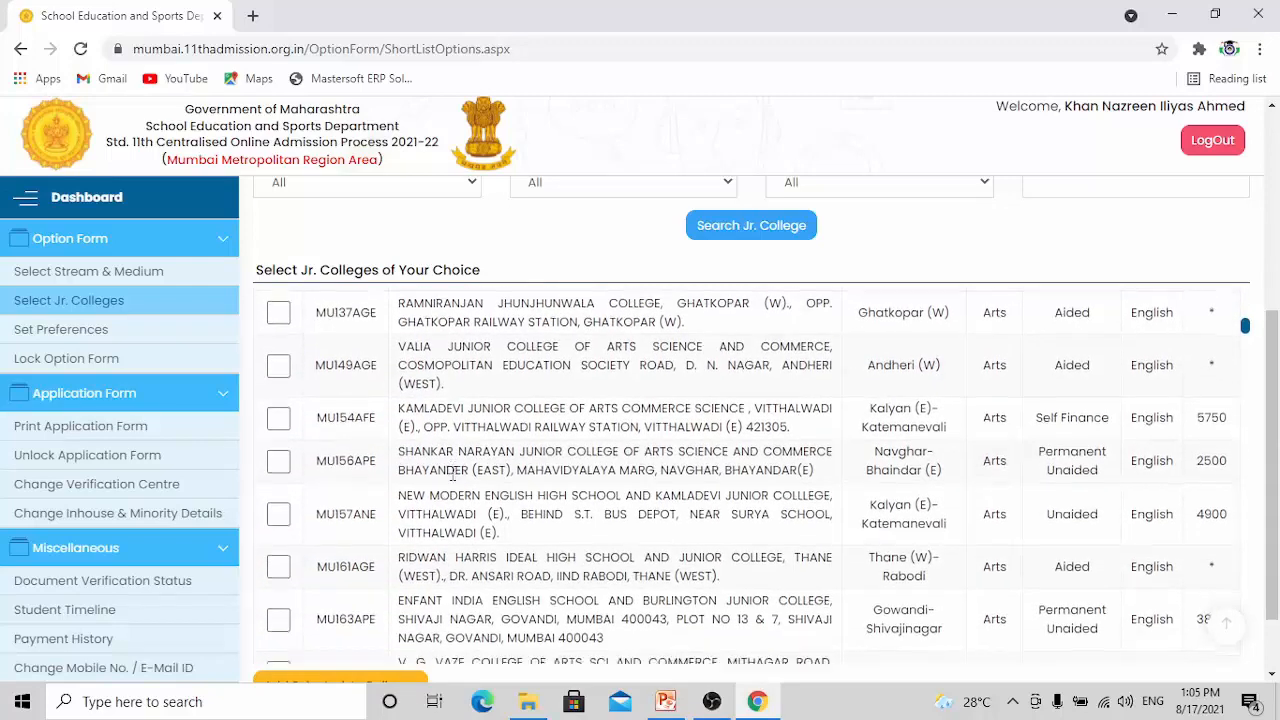
scroll(452, 460, down, 2)
scroll(459, 426, down, 1)
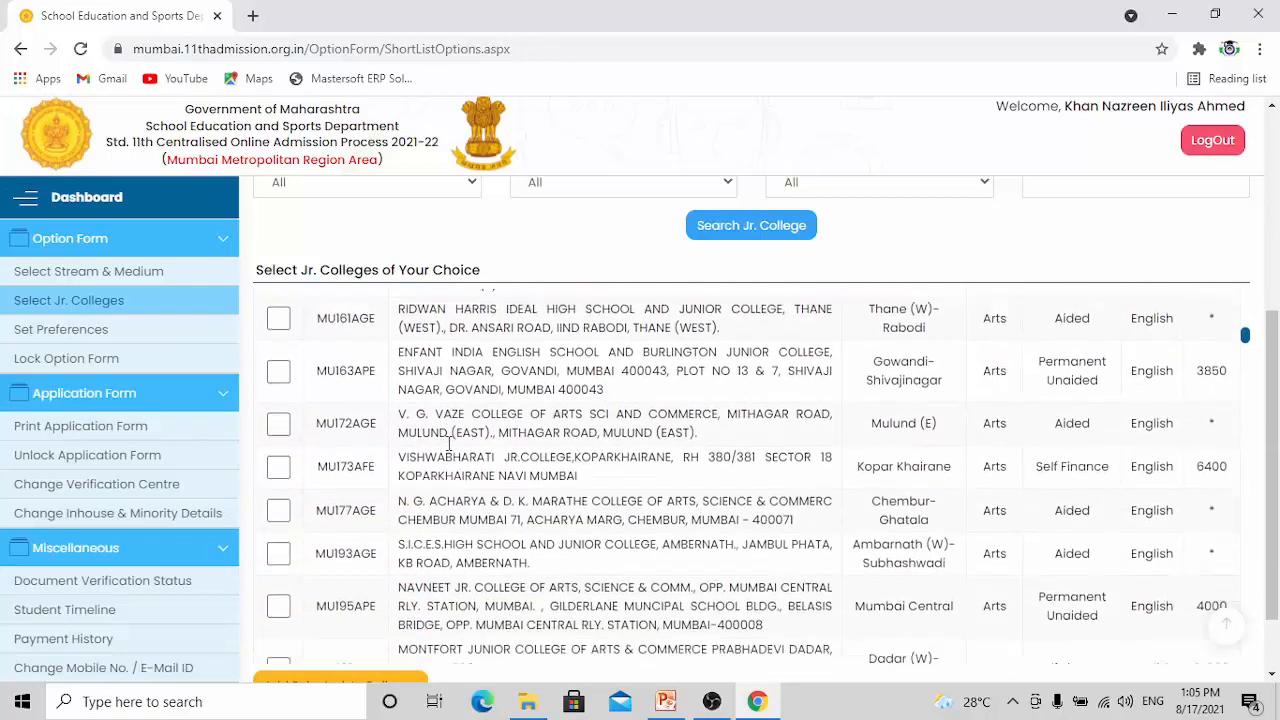
scroll(466, 438, down, 1)
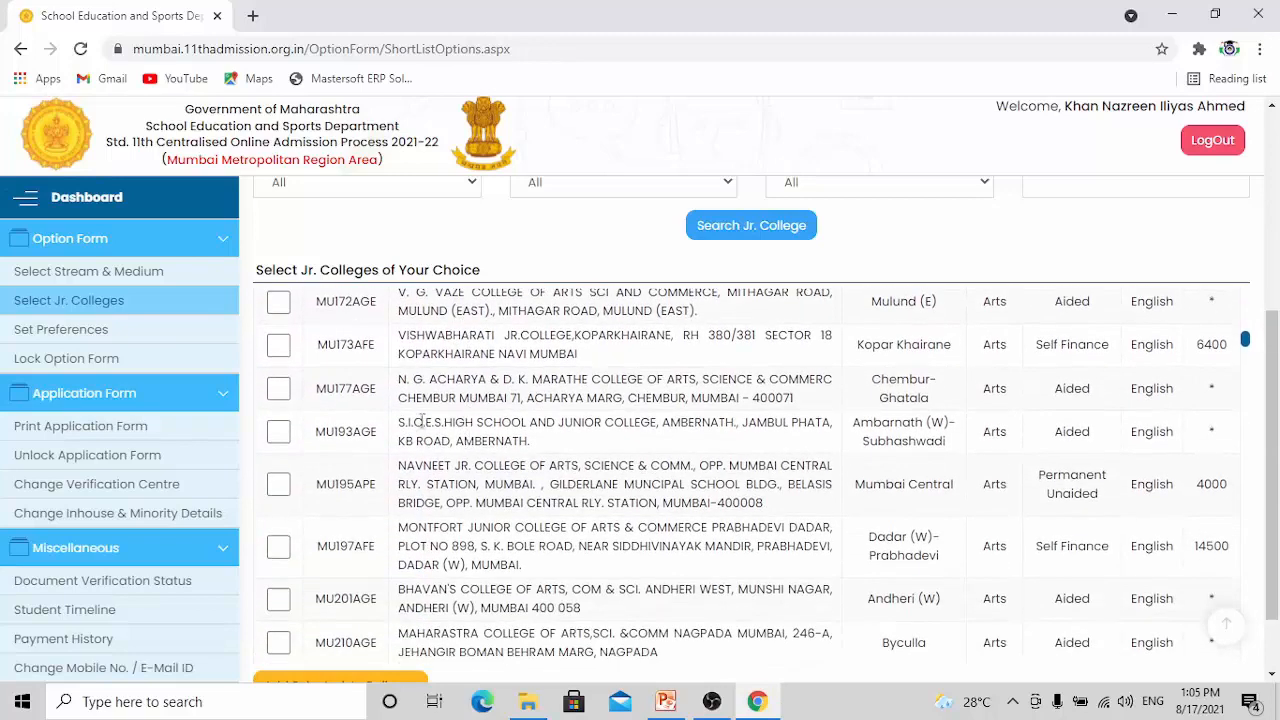
click(279, 390)
Select MU306APE, Swami Ramkrishana Parmhans Jr. College in Govandi (E), in the junior college list
scroll(460, 420, down, 1)
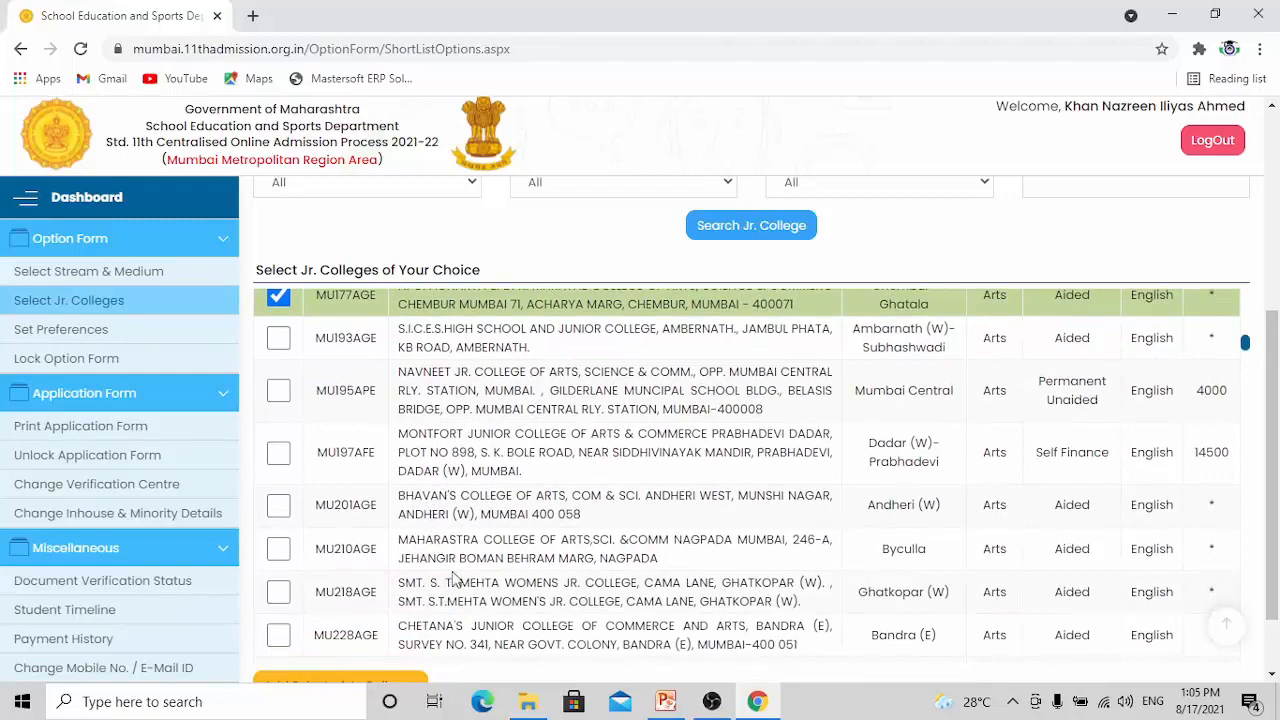
scroll(453, 578, down, 2)
scroll(432, 432, down, 1)
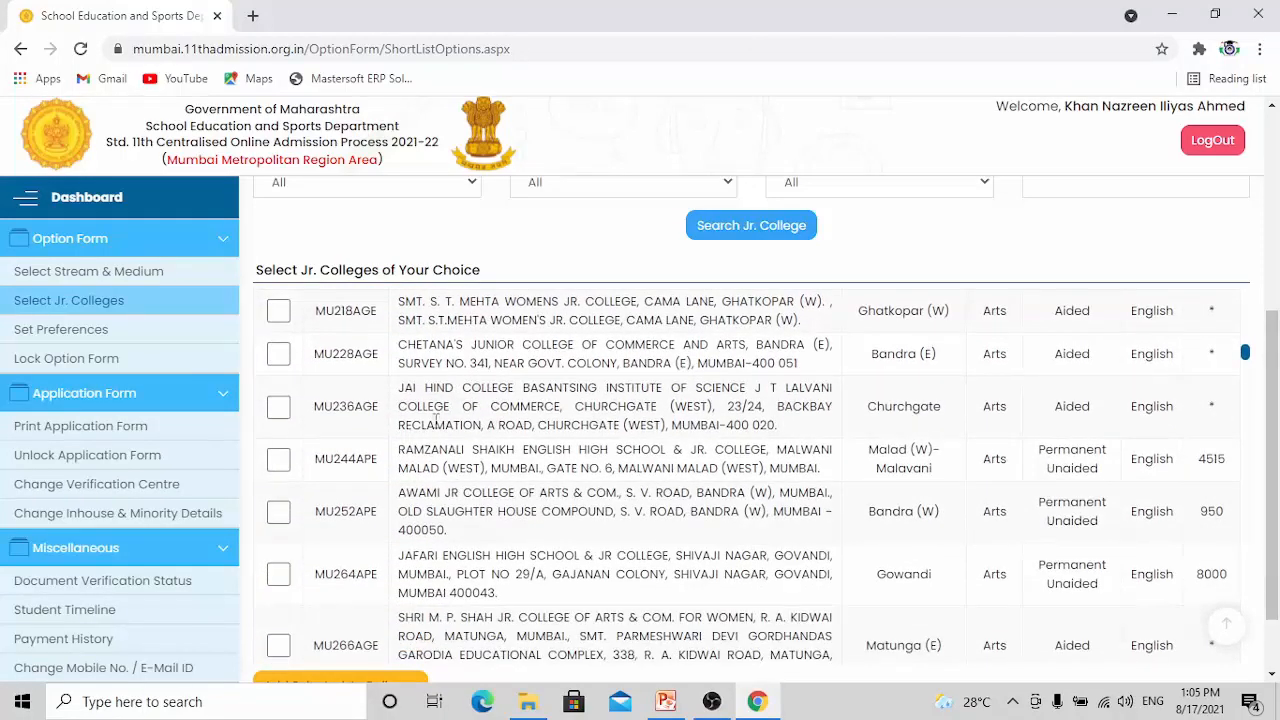
scroll(439, 500, down, 1)
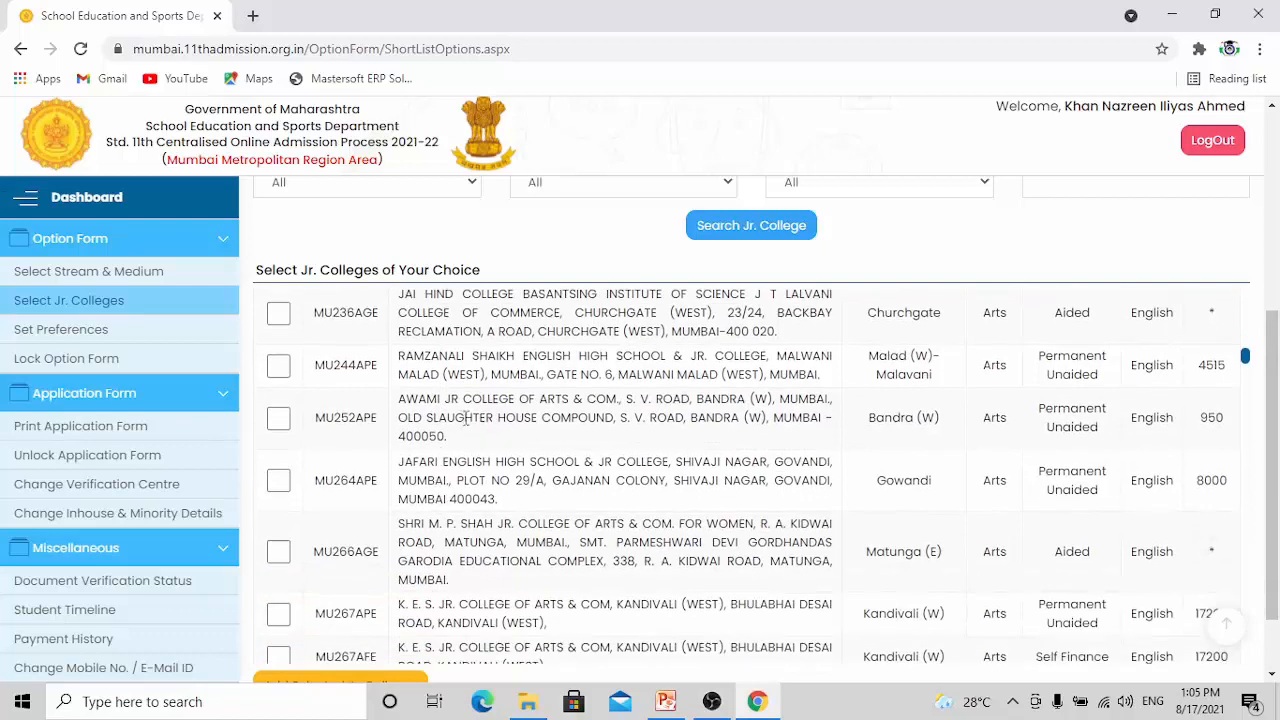
scroll(437, 474, down, 1)
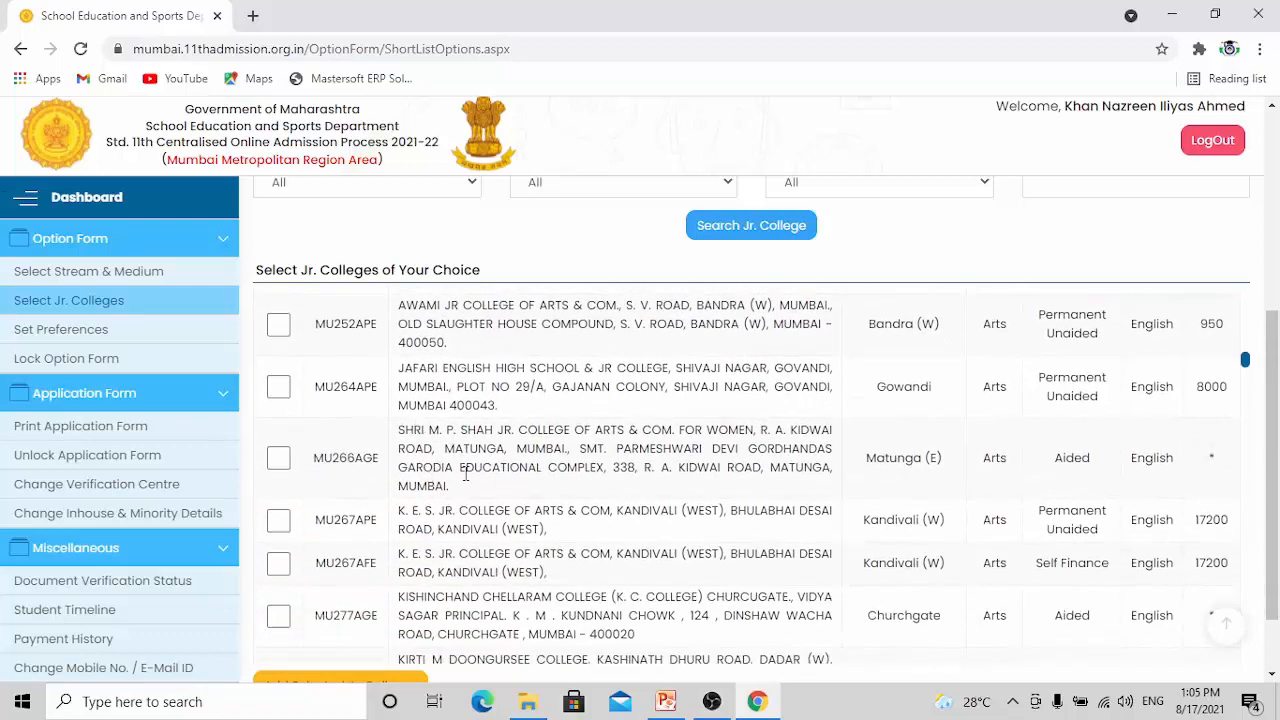
scroll(463, 487, down, 2)
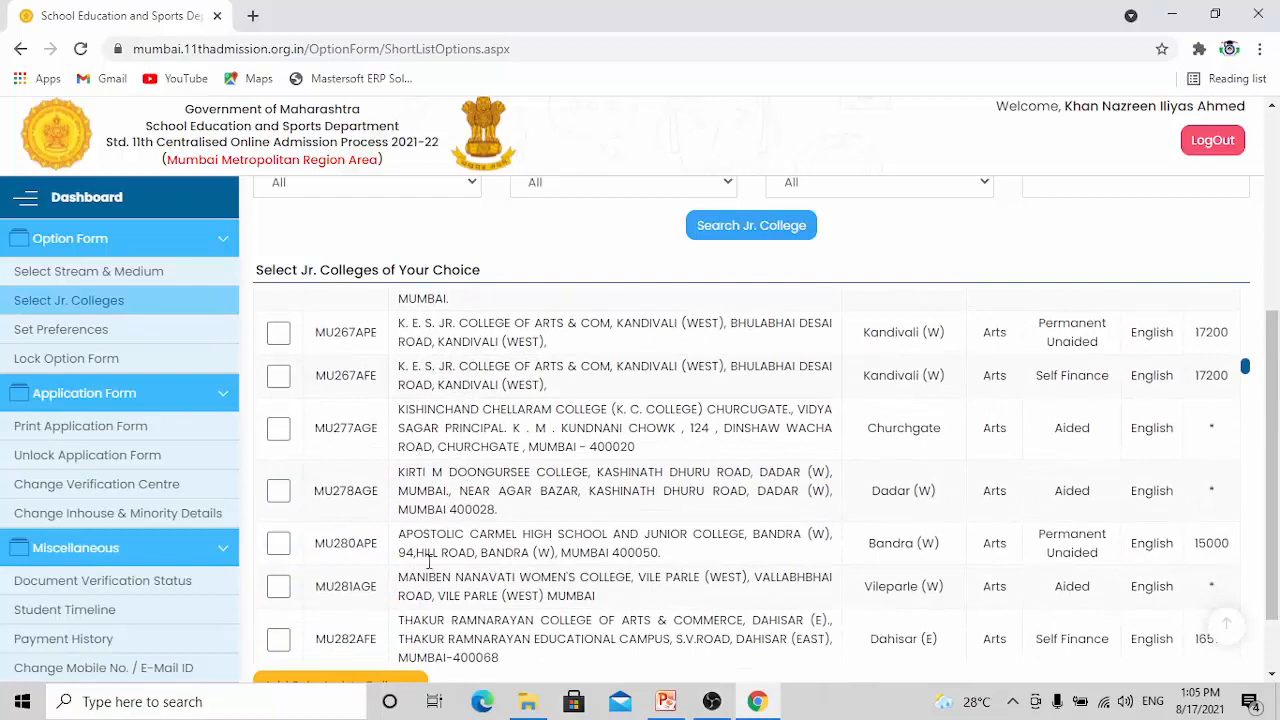
scroll(434, 636, down, 3)
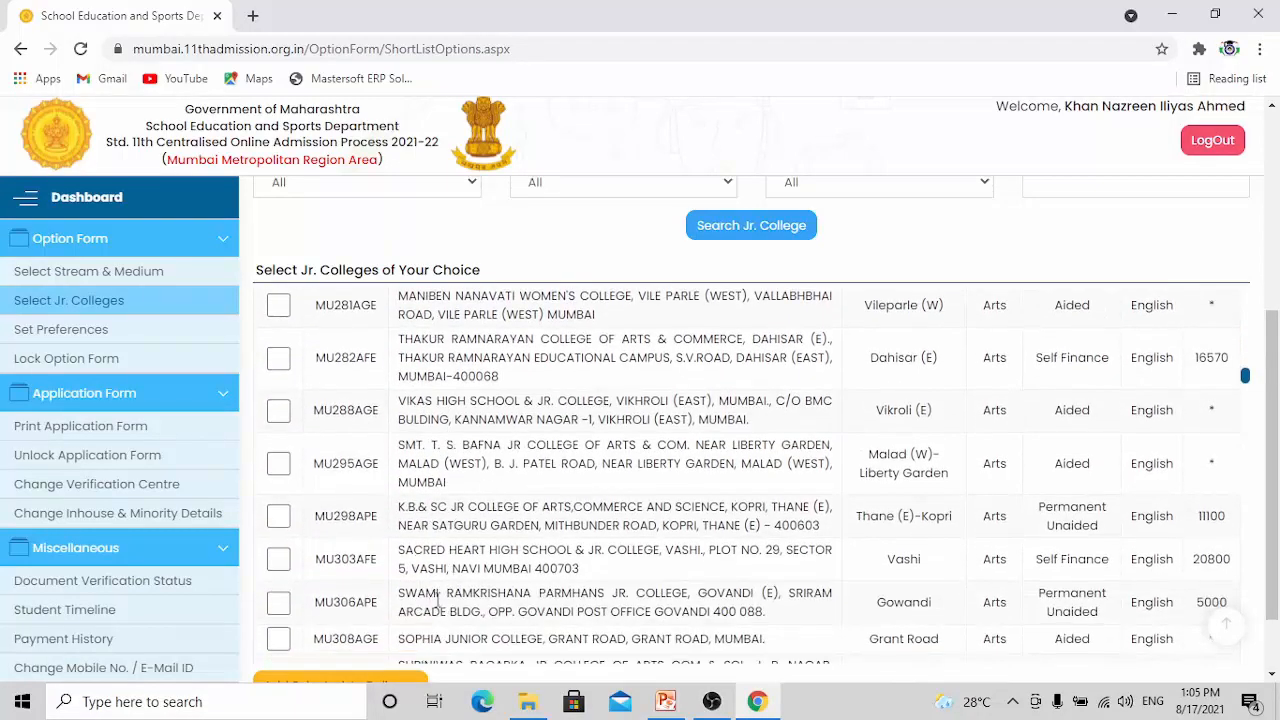
scroll(440, 600, down, 1)
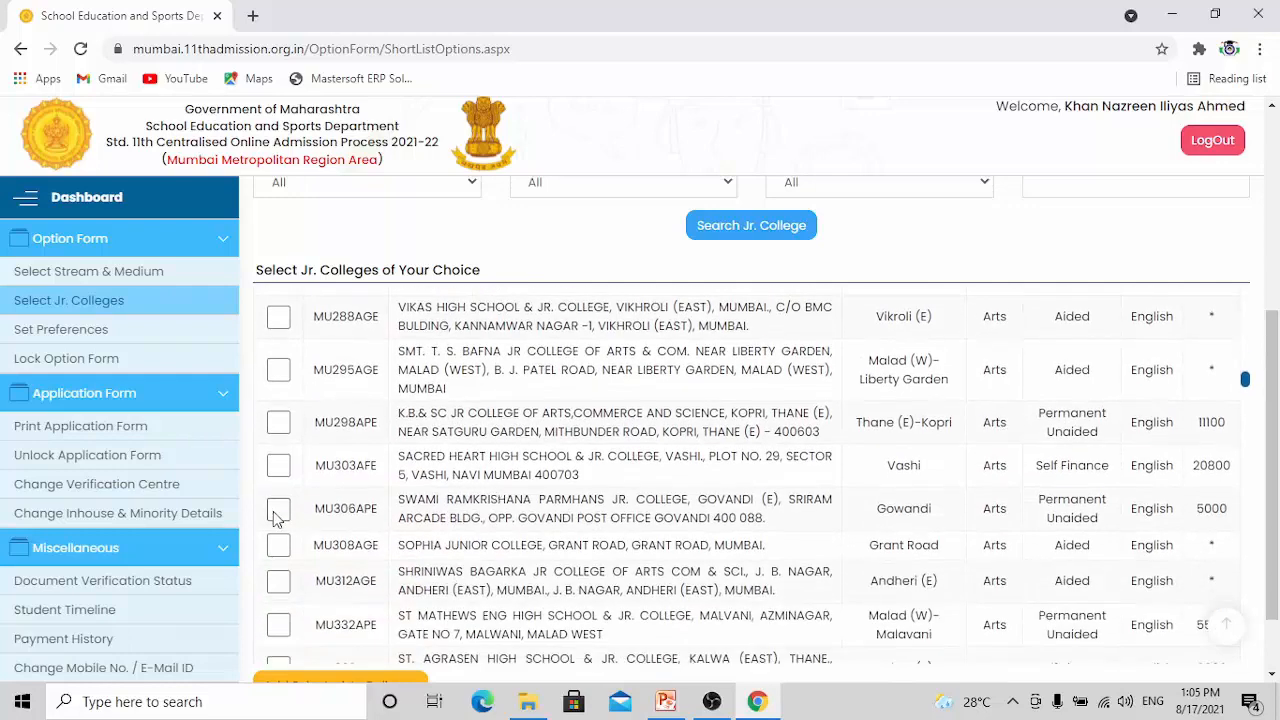
click(278, 509)
Select MU386AGE, S. K. Somaiya Vinay Mandir High School and Jr College in Vidyavihar (E), in the junior college list
scroll(455, 381, down, 2)
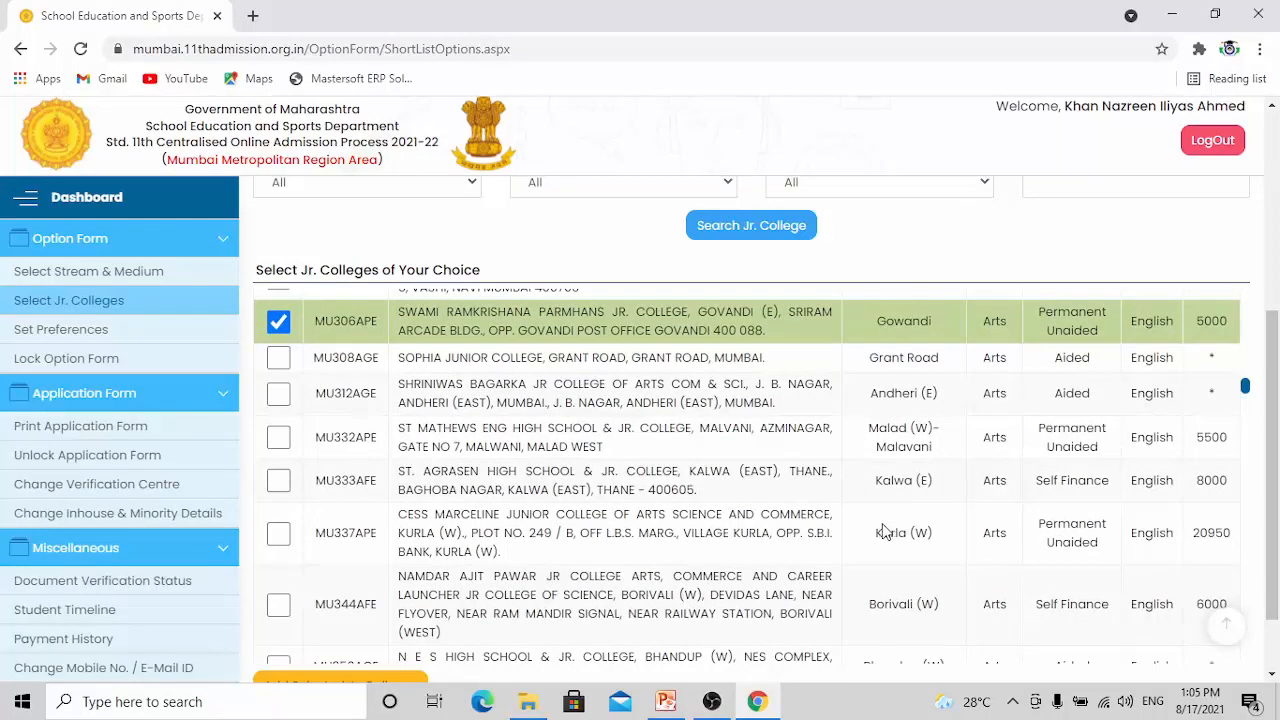
scroll(903, 530, down, 3)
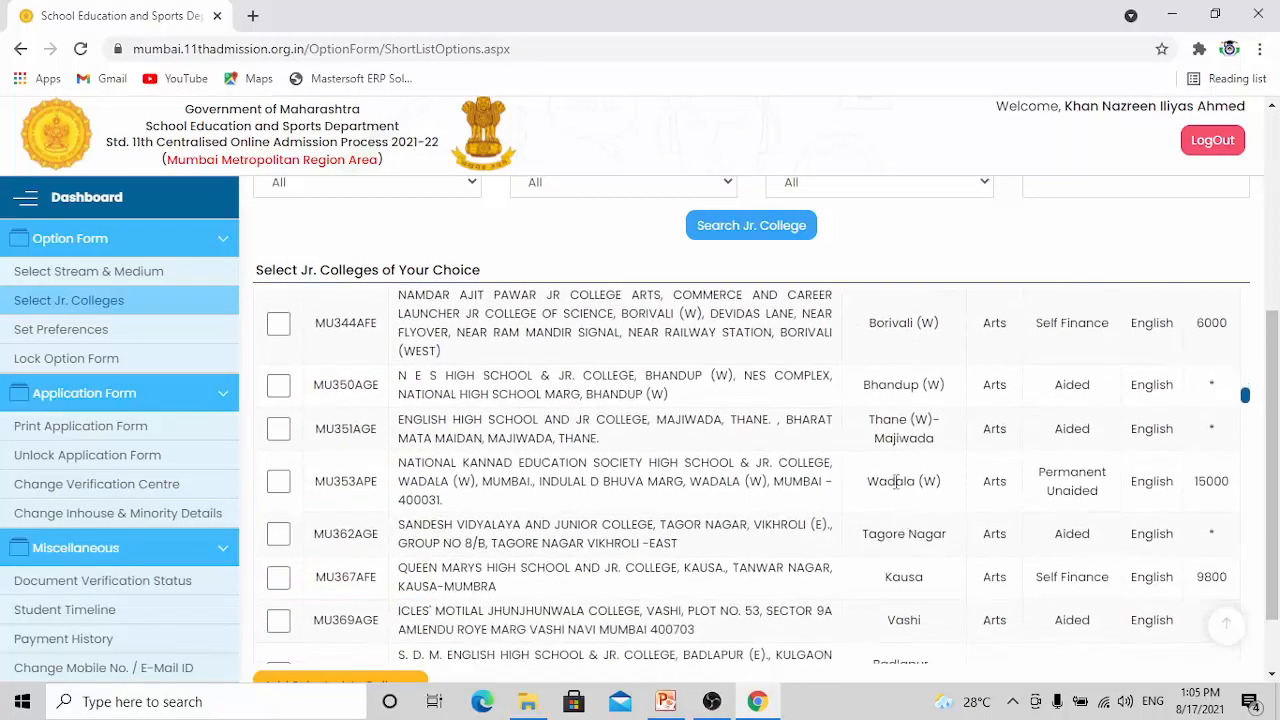
scroll(903, 560, down, 2)
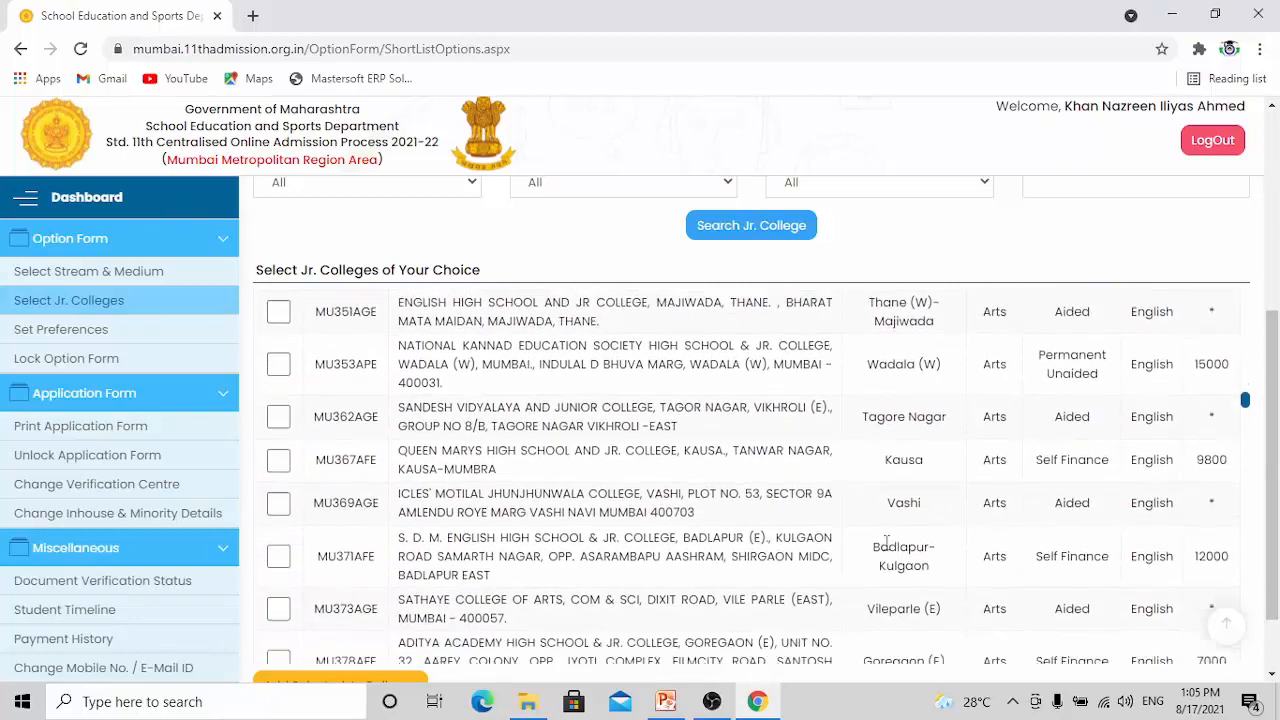
scroll(893, 437, down, 1)
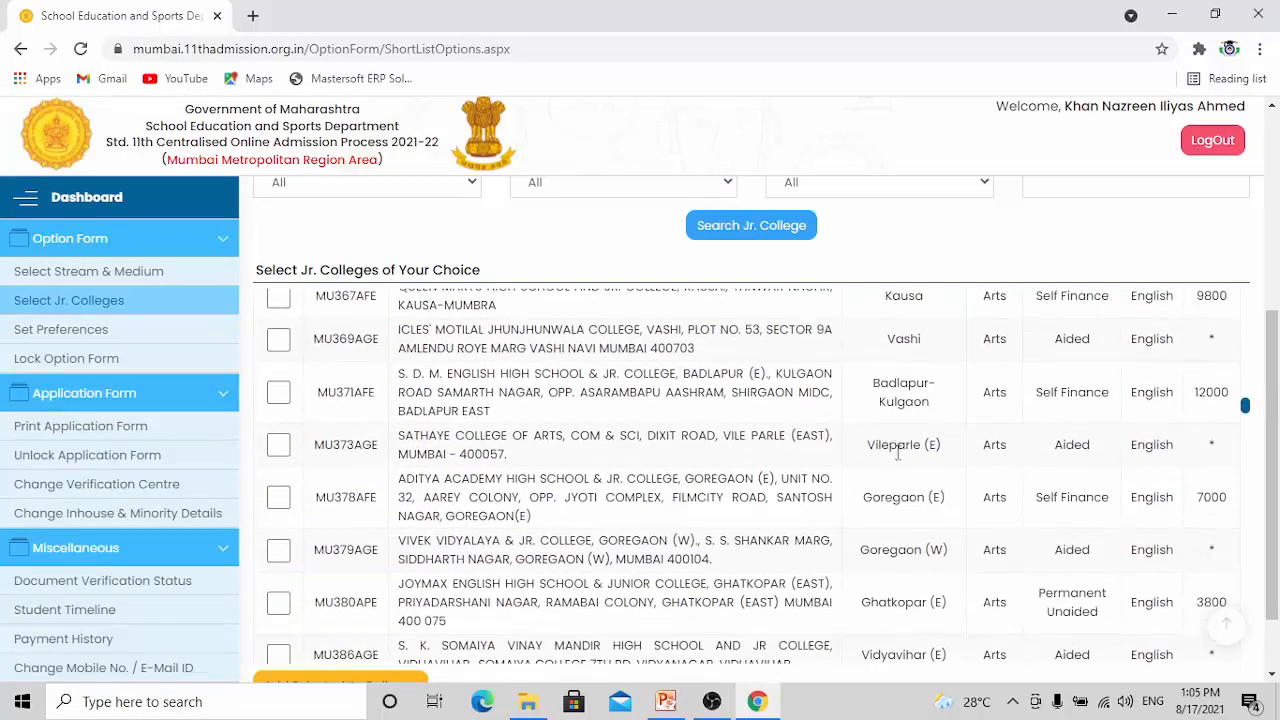
scroll(900, 440, down, 1)
scroll(905, 424, down, 2)
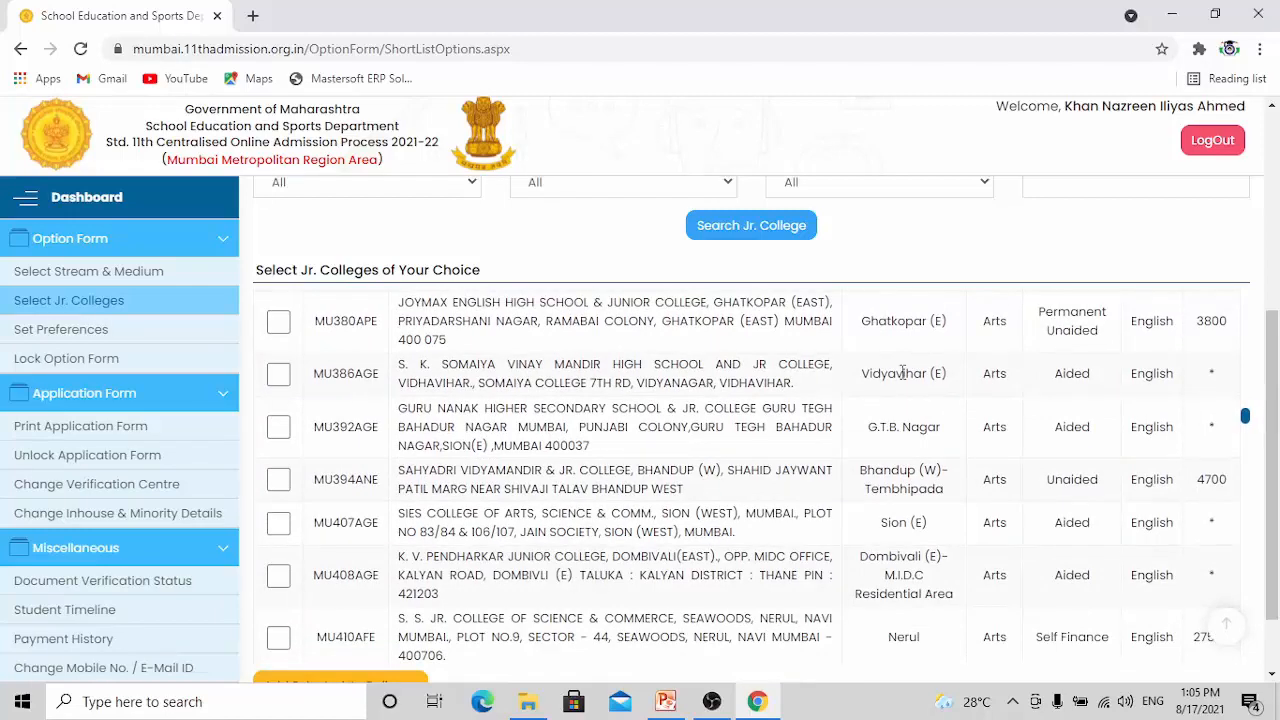
click(278, 373)
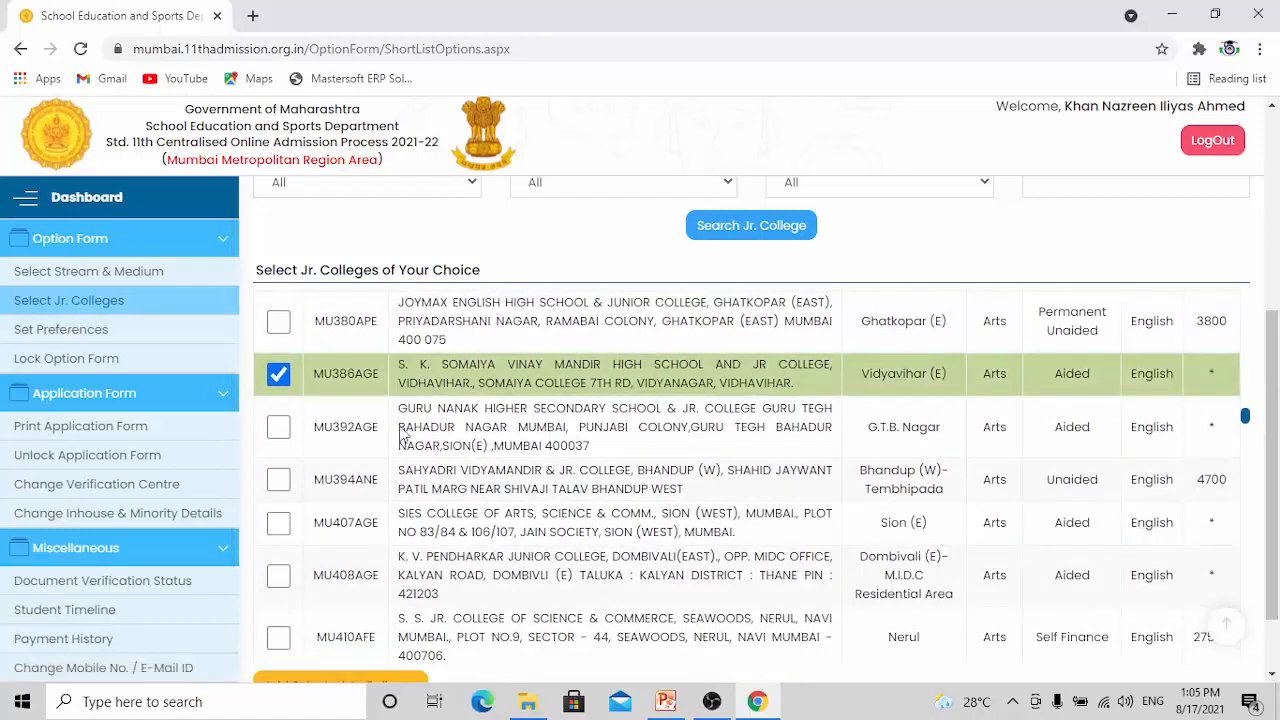
Select MU507ANE, Dr. Babasaheb Ambedkar High School & Jr College in Chembur, in the junior college list
scroll(940, 460, down, 2)
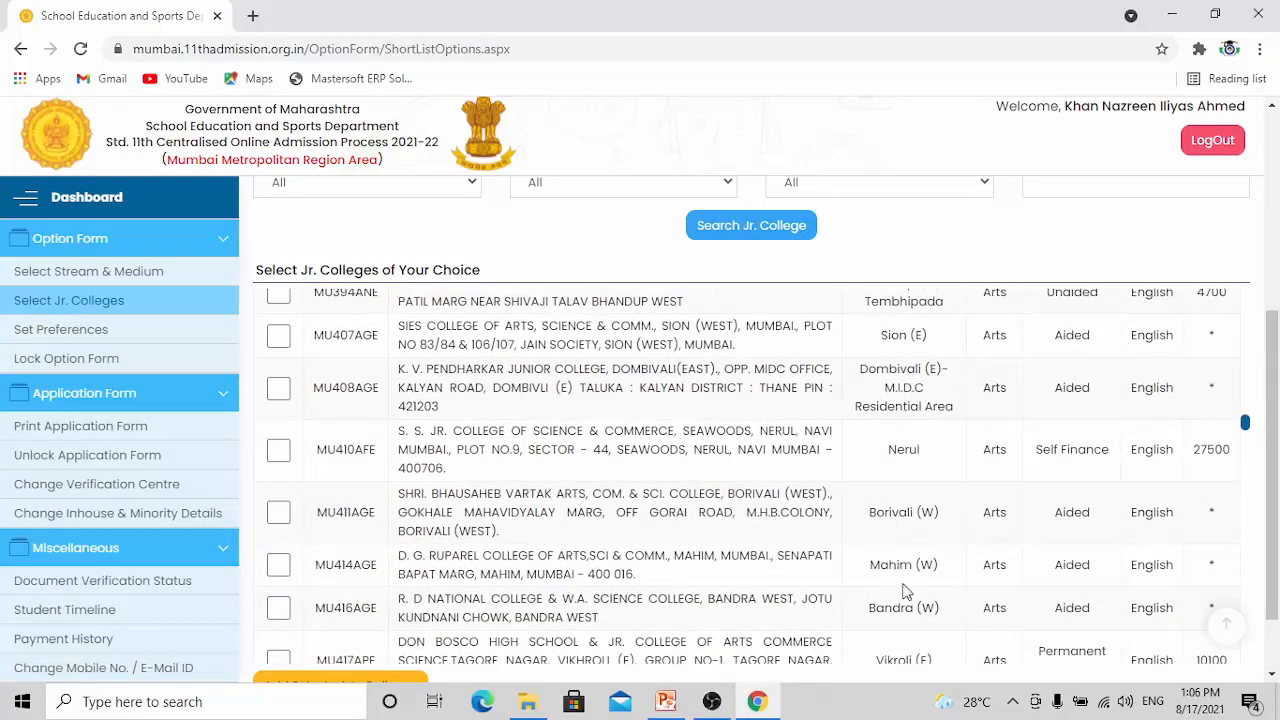
scroll(900, 612, down, 4)
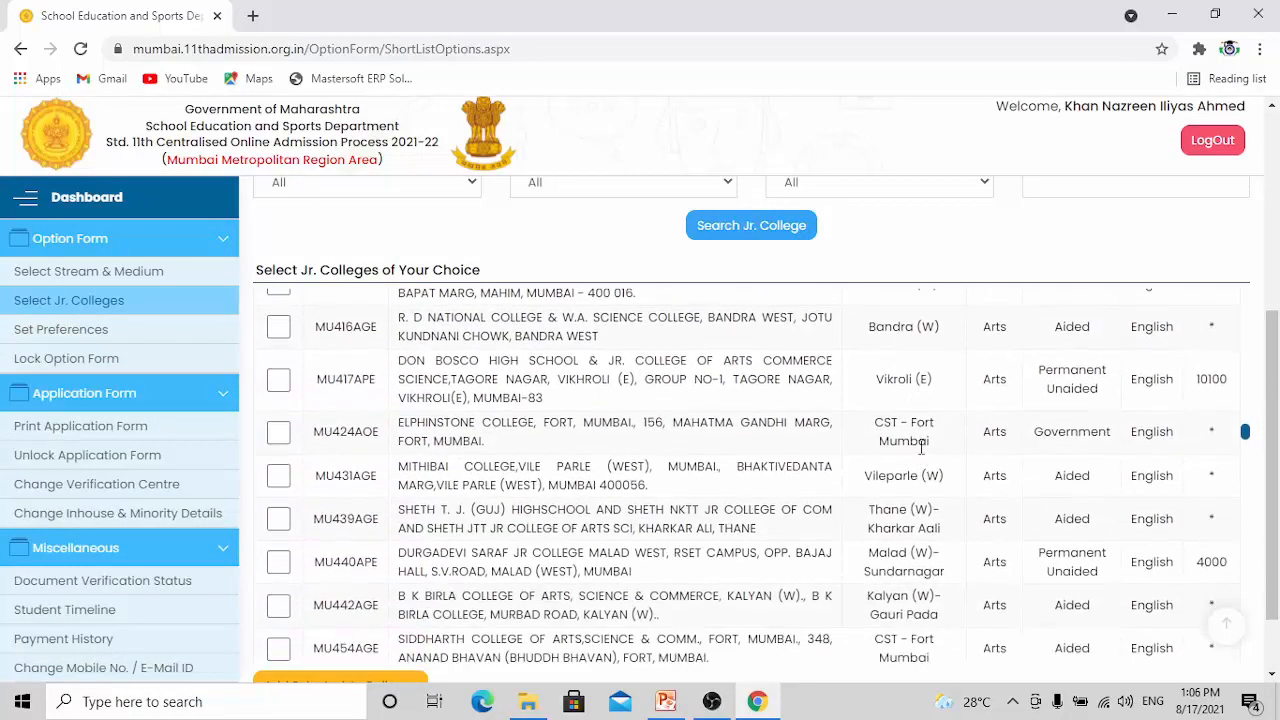
scroll(912, 405, down, 1)
scroll(917, 440, down, 1)
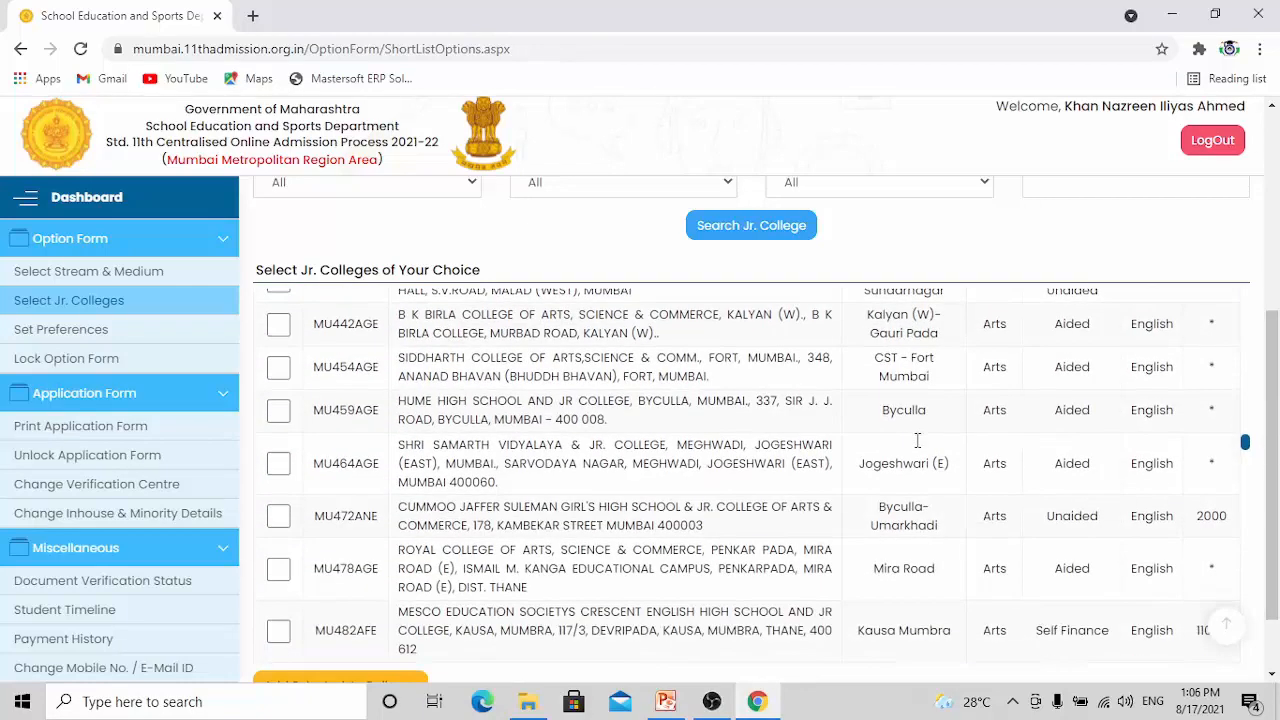
scroll(910, 460, down, 2)
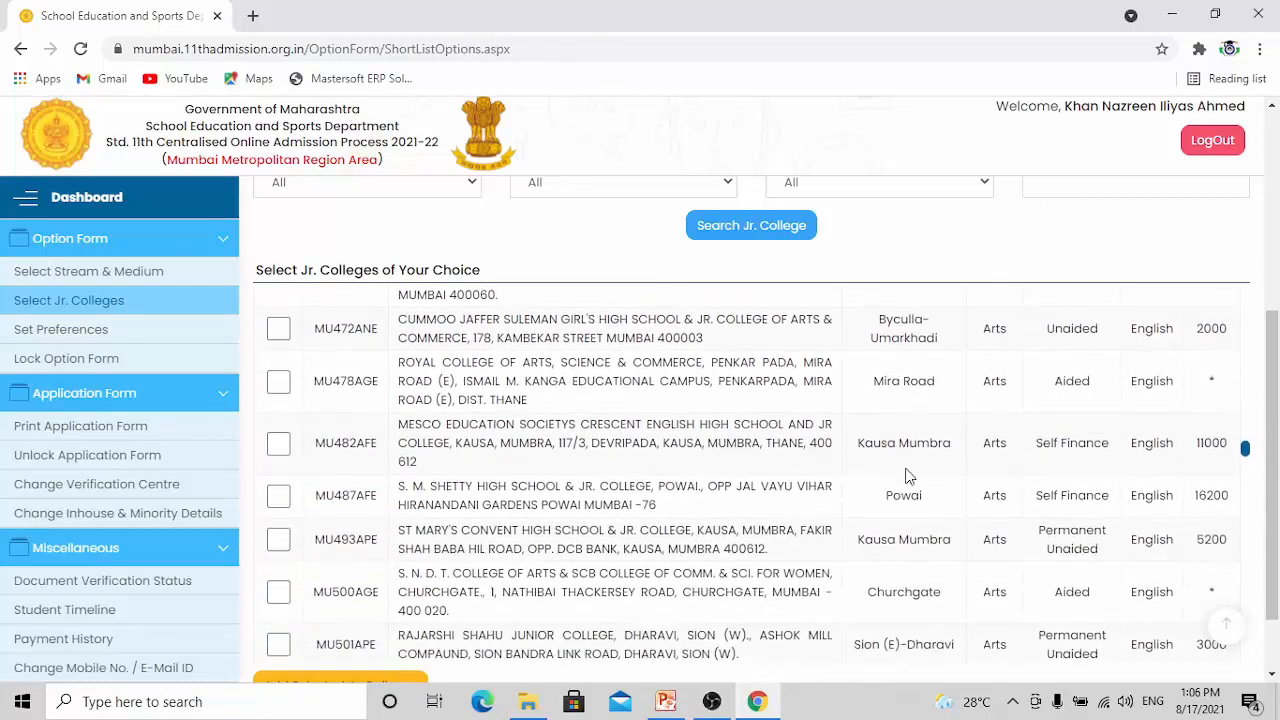
scroll(918, 460, down, 2)
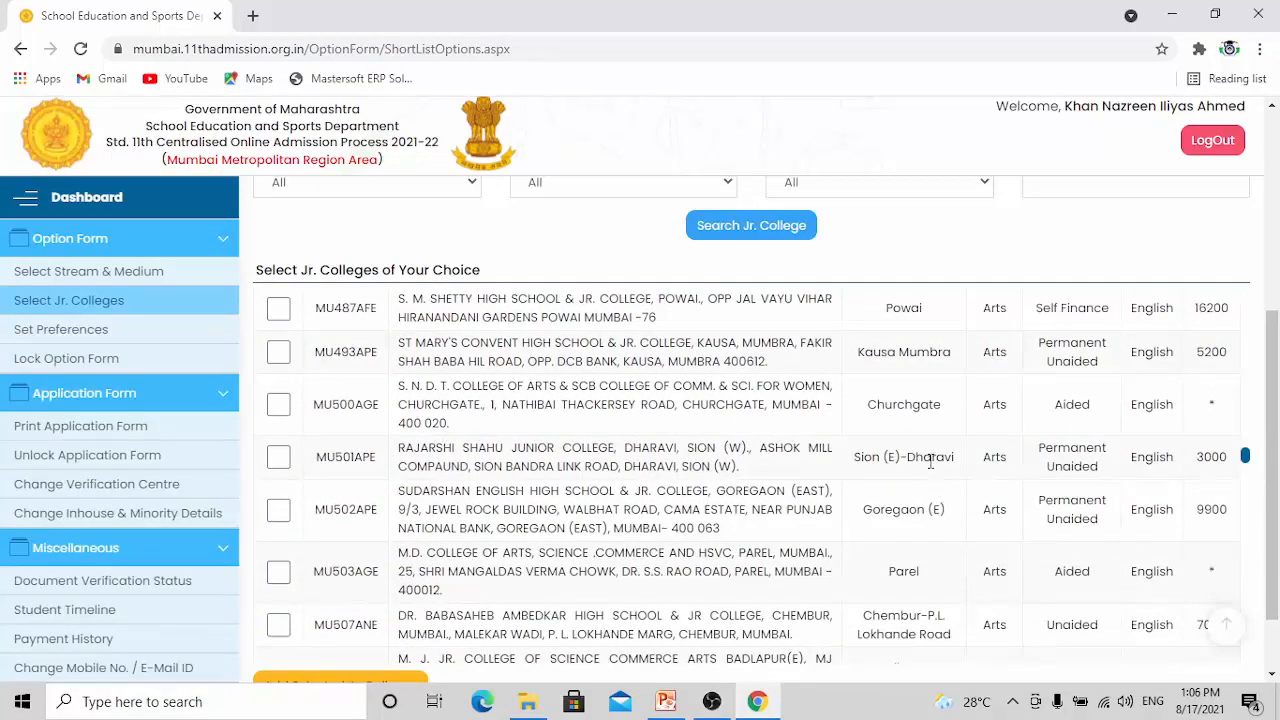
scroll(930, 460, down, 2)
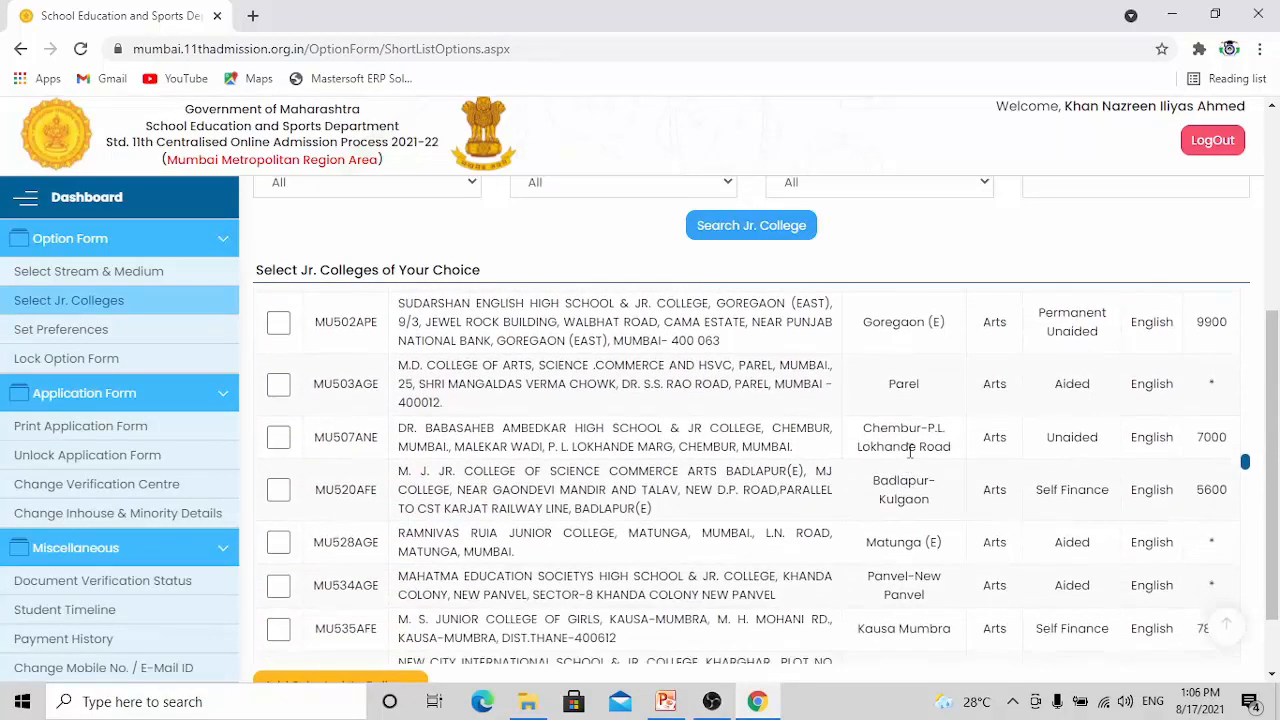
click(278, 437)
Select MU580AGE, K. J. Somaiya Jr. College of Arts & Commerce in Vidyavihar, in the junior college list
scroll(820, 463, down, 1)
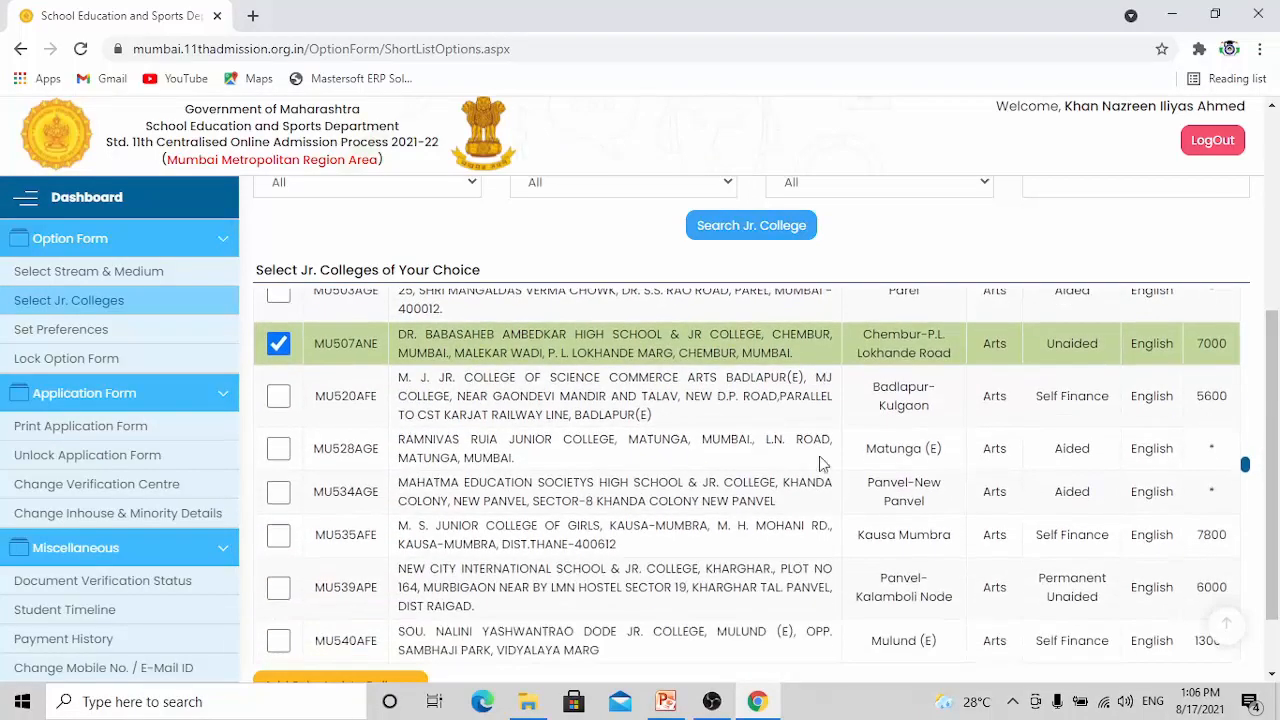
scroll(929, 443, down, 2)
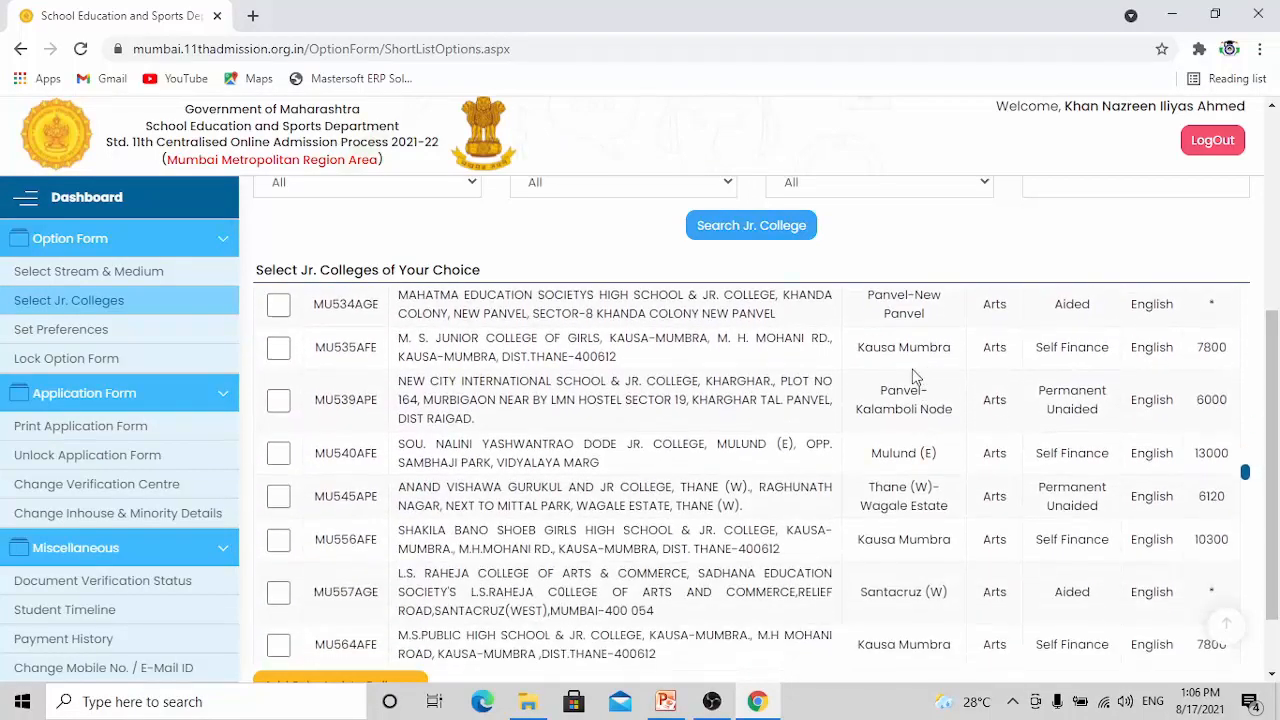
scroll(910, 428, down, 1)
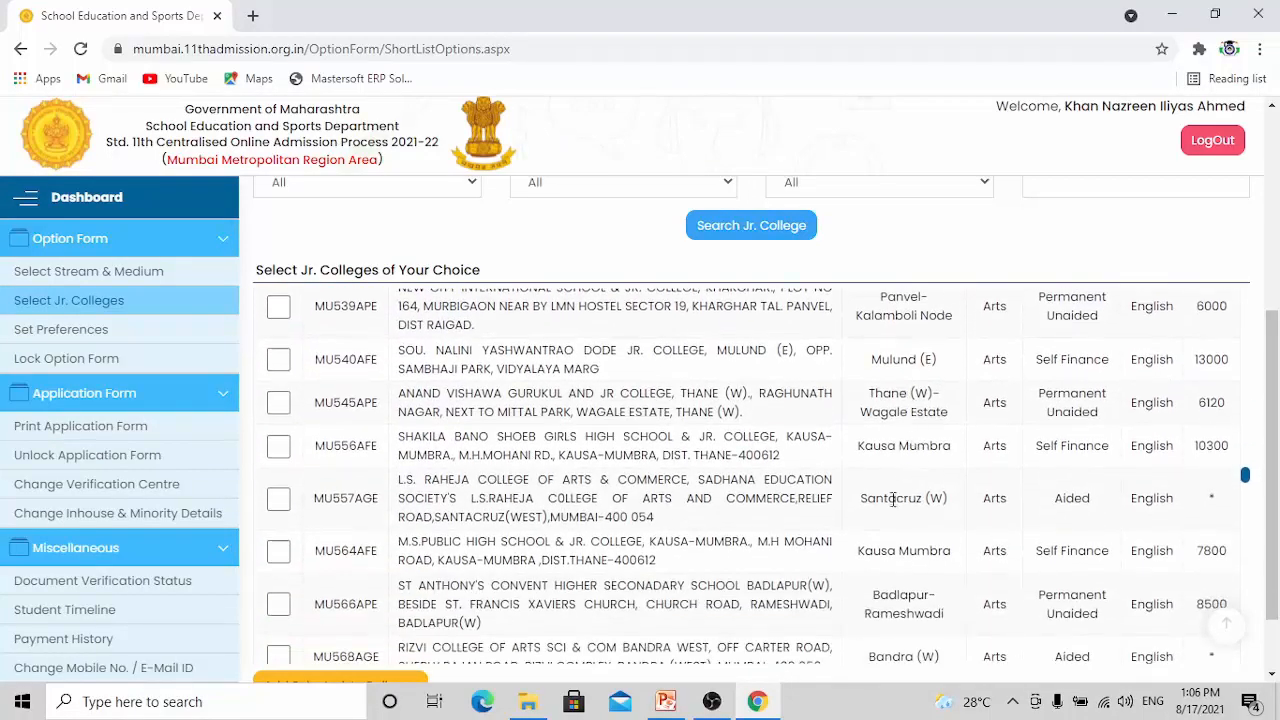
scroll(890, 520, down, 1)
scroll(910, 488, down, 2)
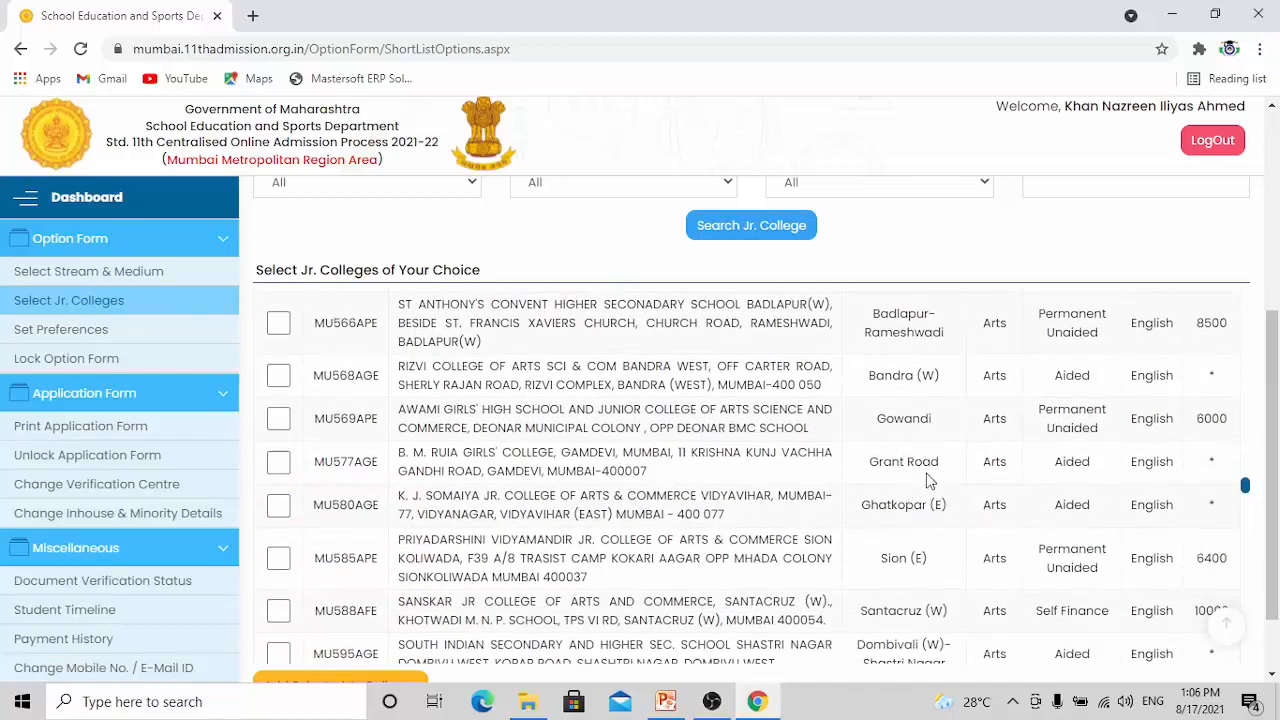
scroll(928, 479, down, 1)
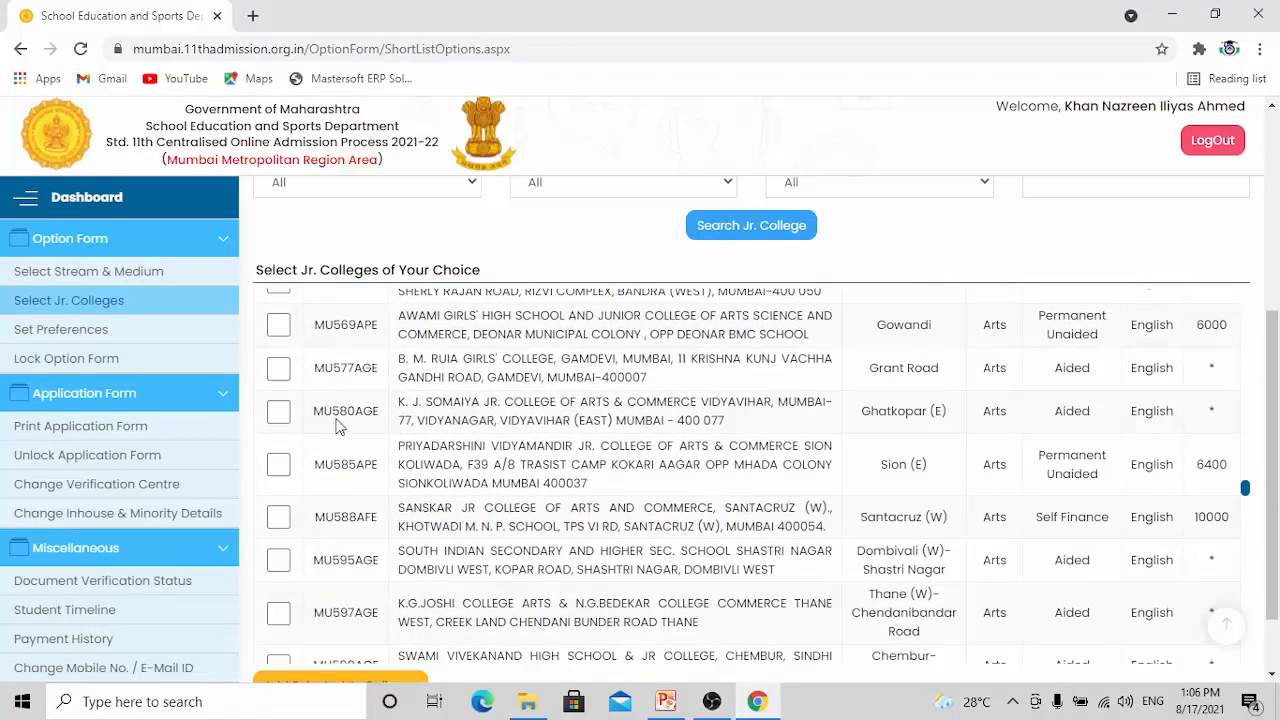
click(278, 411)
Select MU599AGE, Swami Vivekanand High School & Jr College in Chembur Camp, in the junior college list
scroll(922, 497, down, 1)
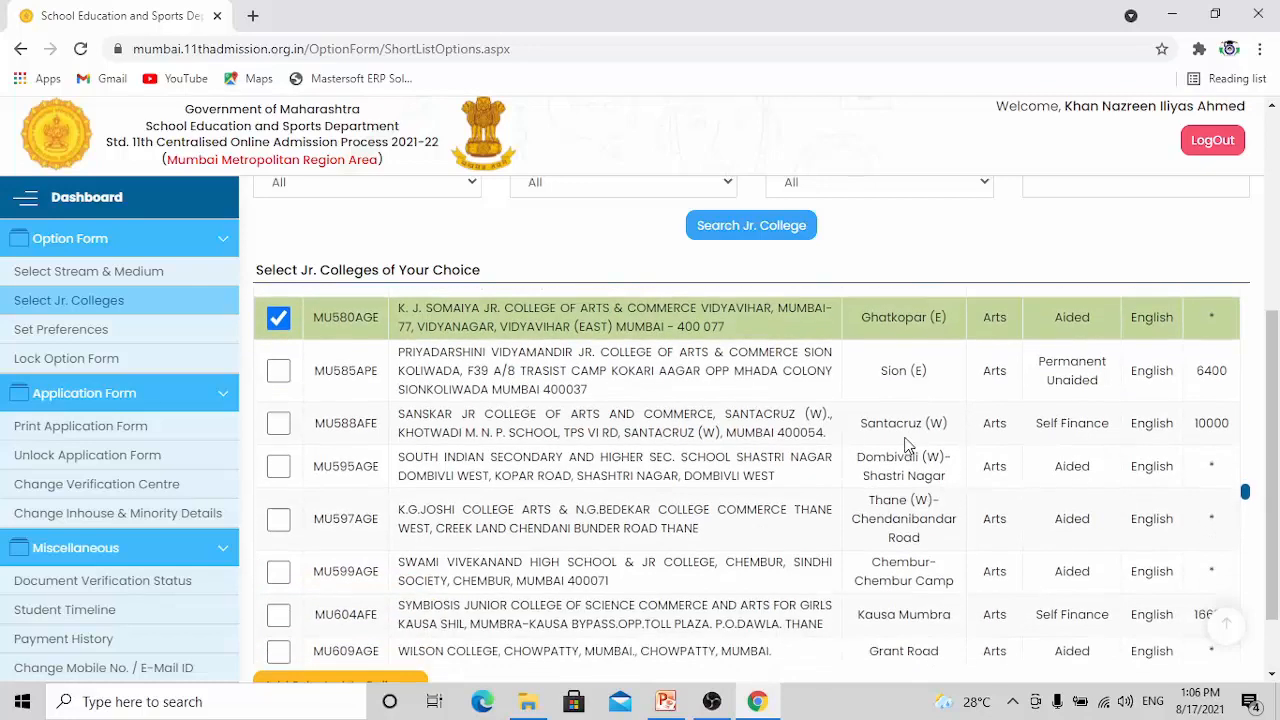
scroll(908, 430, down, 1)
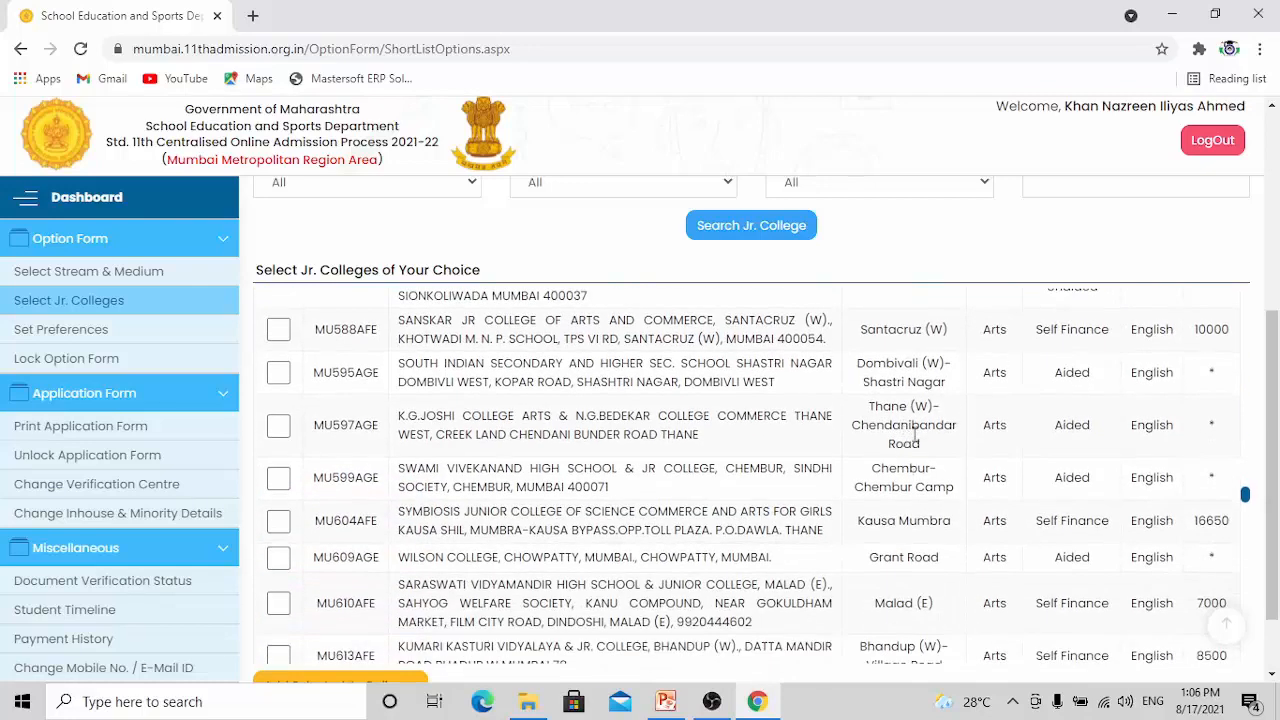
click(278, 478)
Add the selected junior colleges to the option form, then save the list and continue to setting preferences
scroll(925, 500, down, 1)
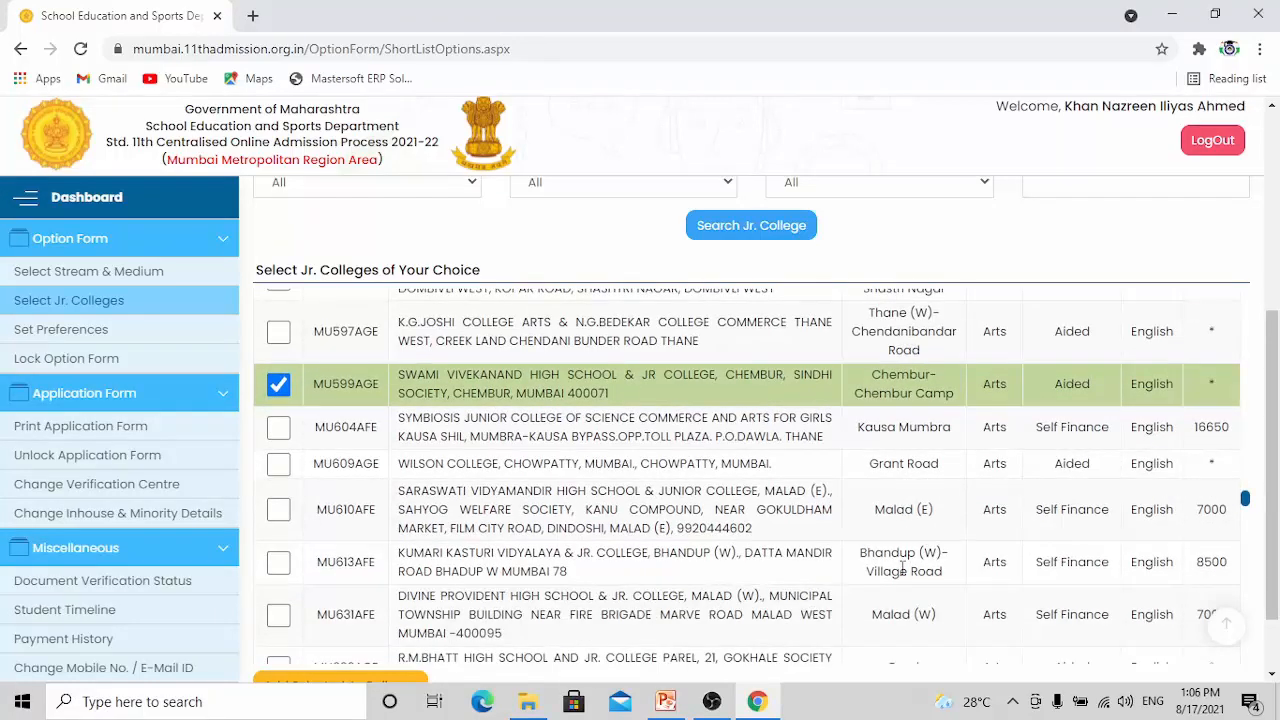
scroll(908, 540, down, 10)
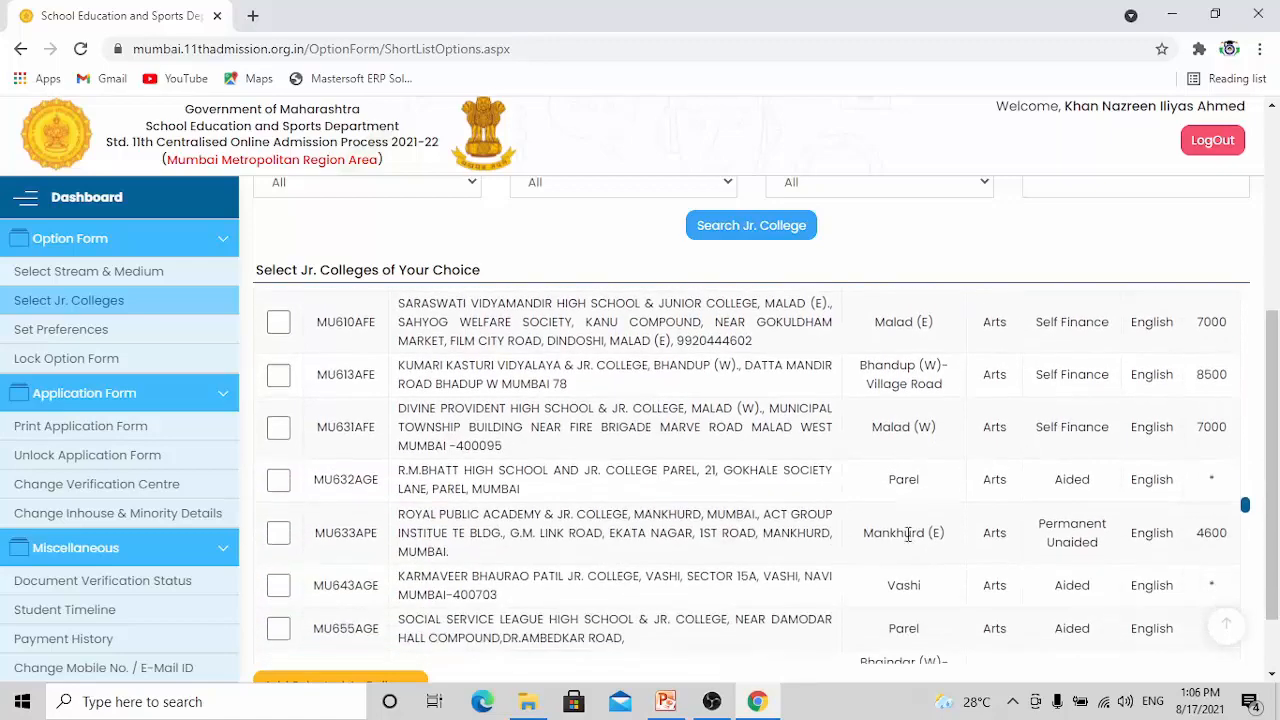
click(374, 403)
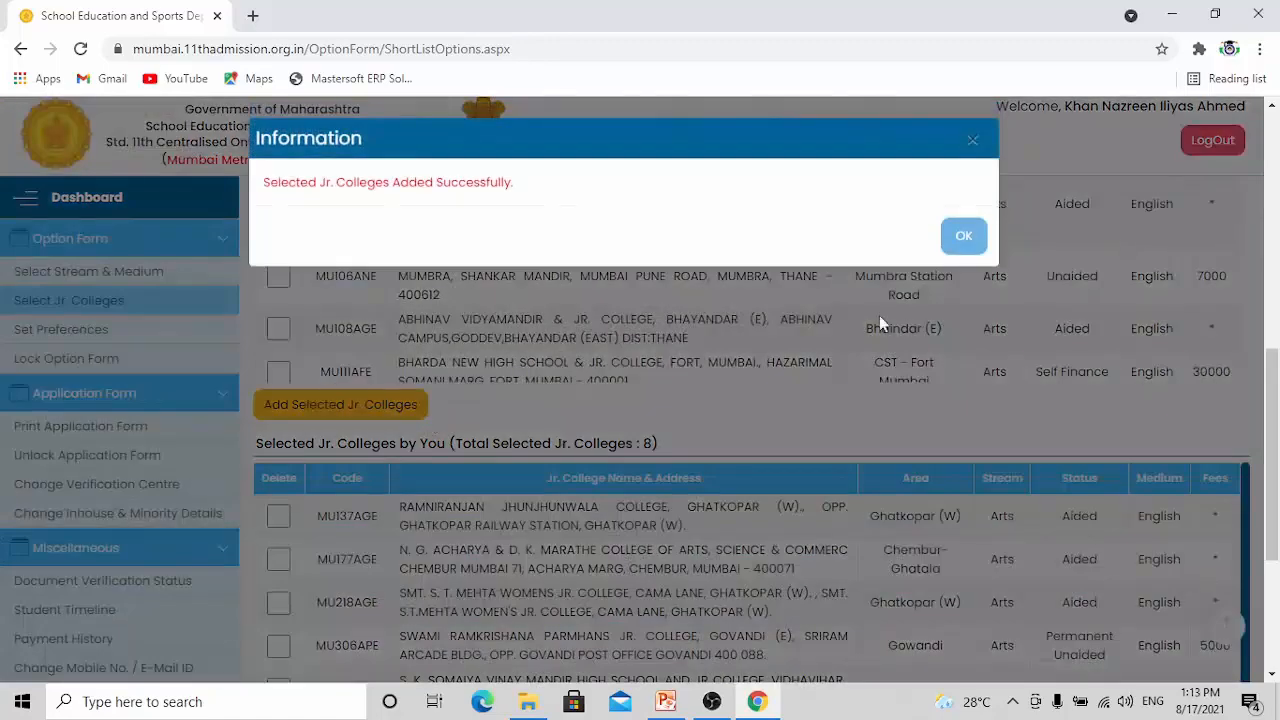
click(966, 238)
scroll(619, 364, down, 6)
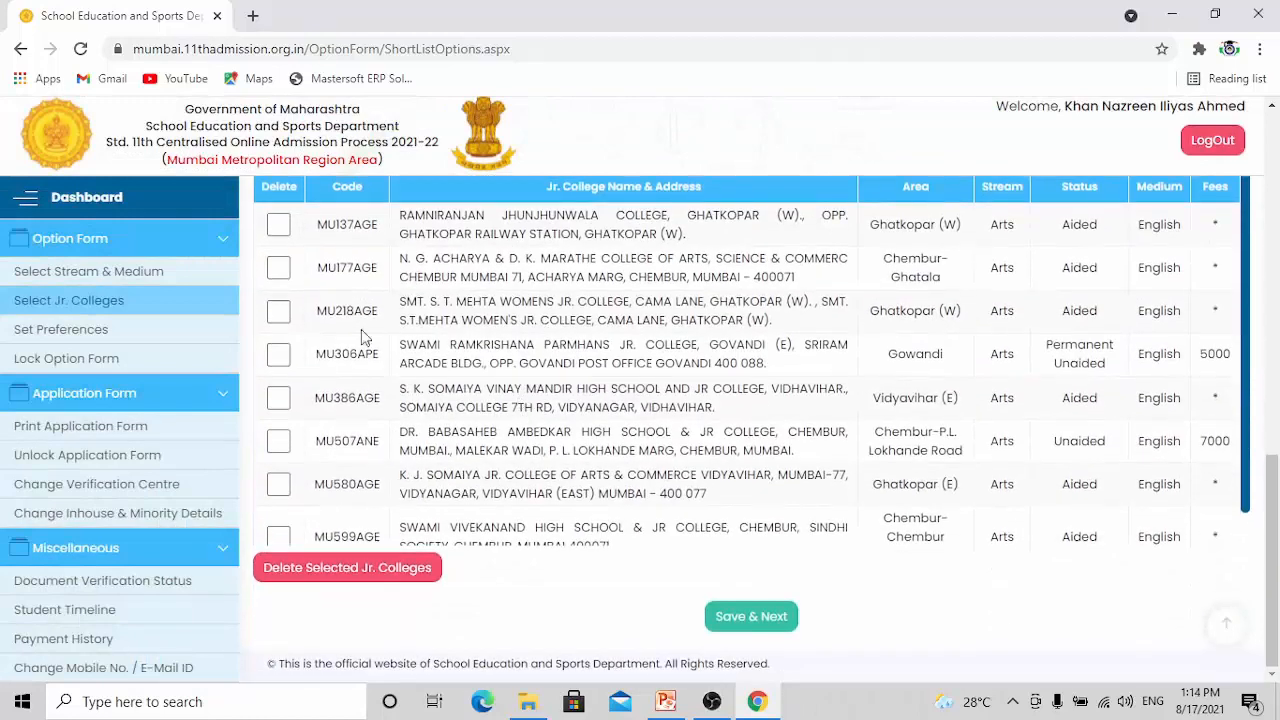
scroll(525, 446, down, 1)
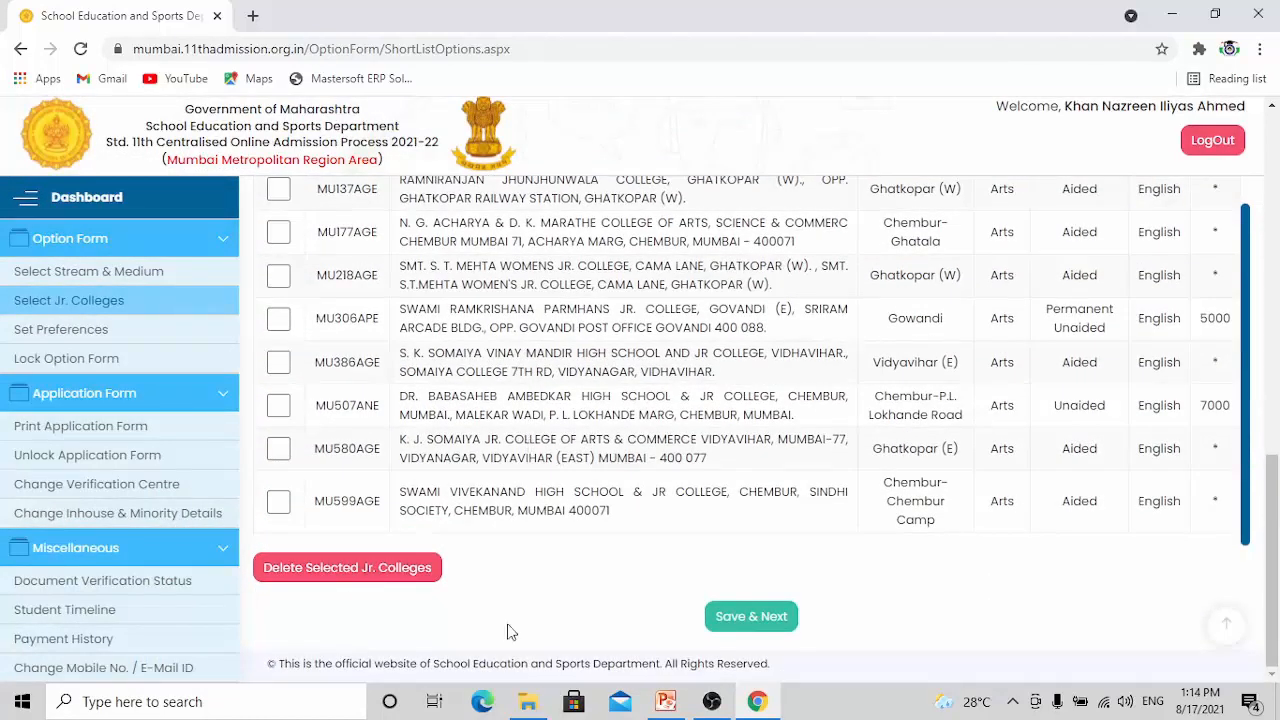
click(740, 618)
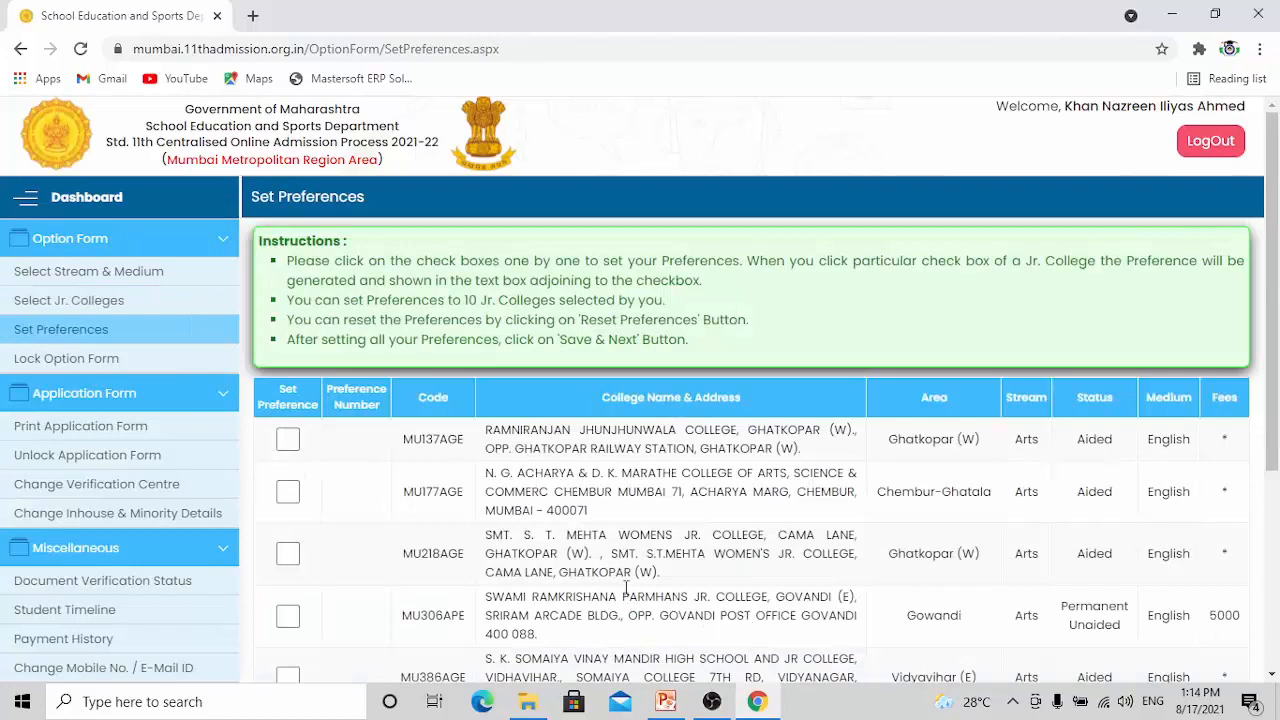
Set college preferences 1 to 4 in the order MU137AGE, MU306APE, MU386AGE, MU580AGE
click(289, 440)
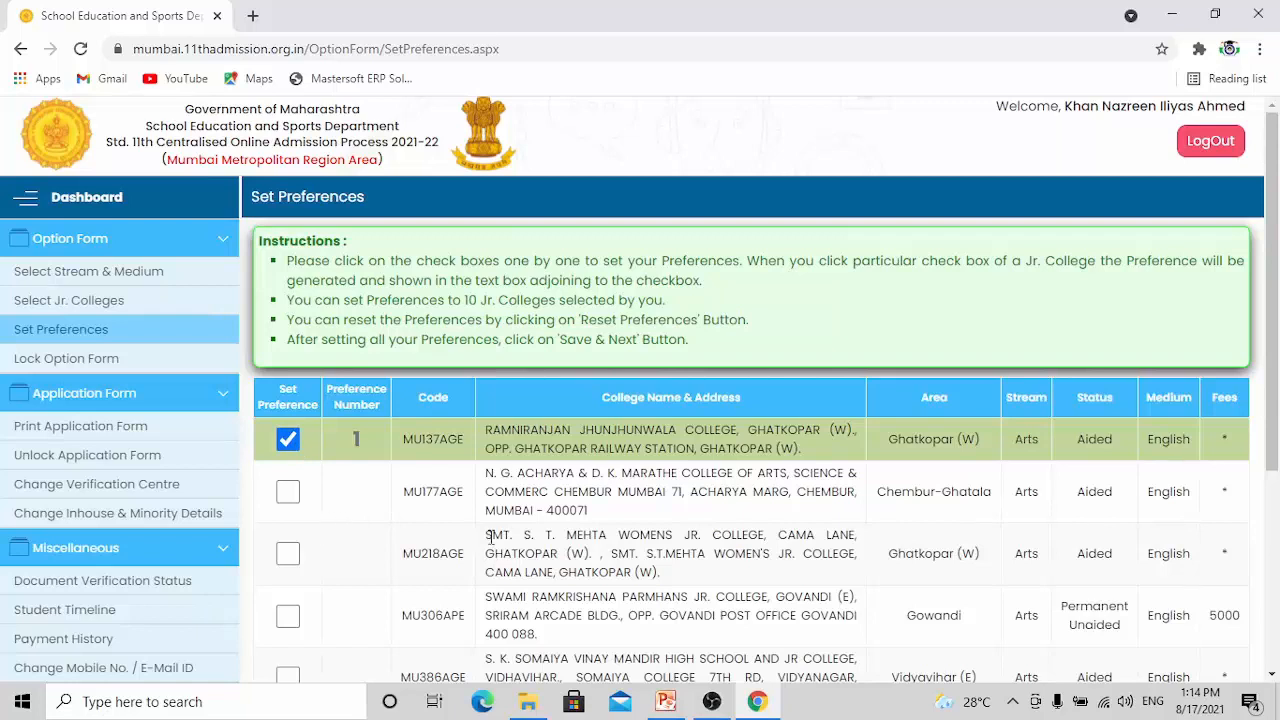
scroll(548, 566, down, 3)
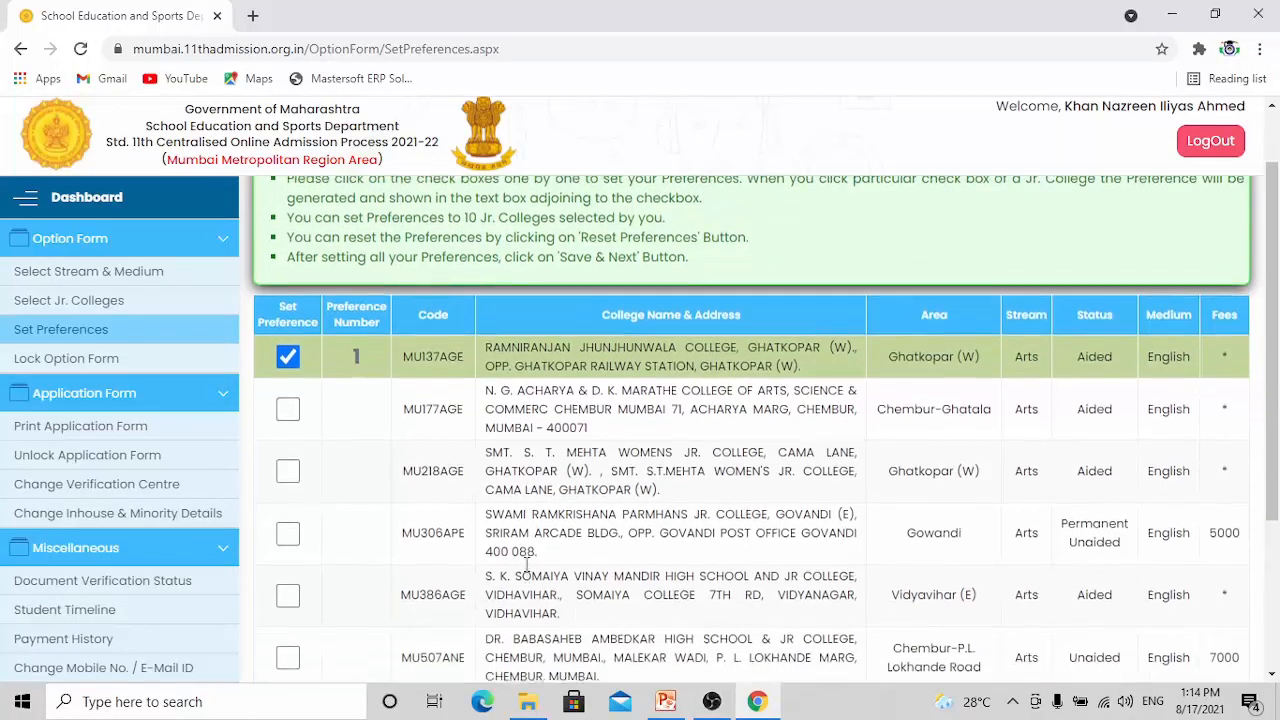
click(288, 430)
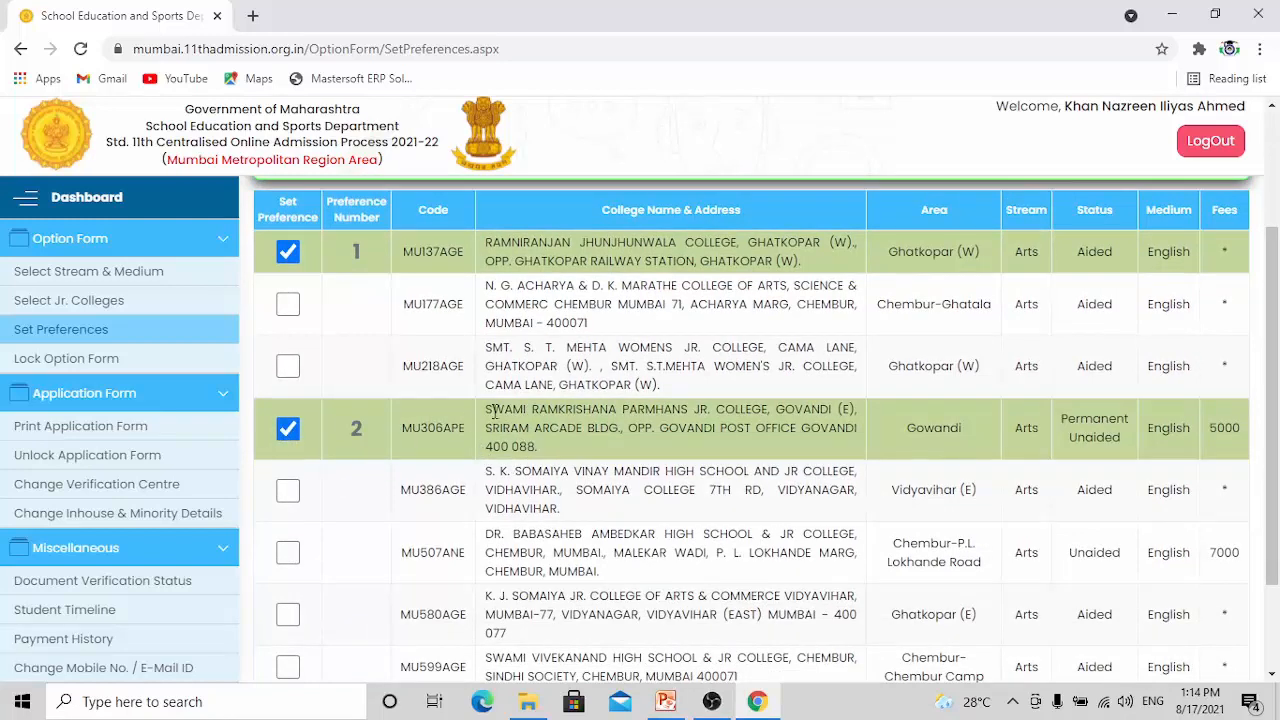
click(288, 495)
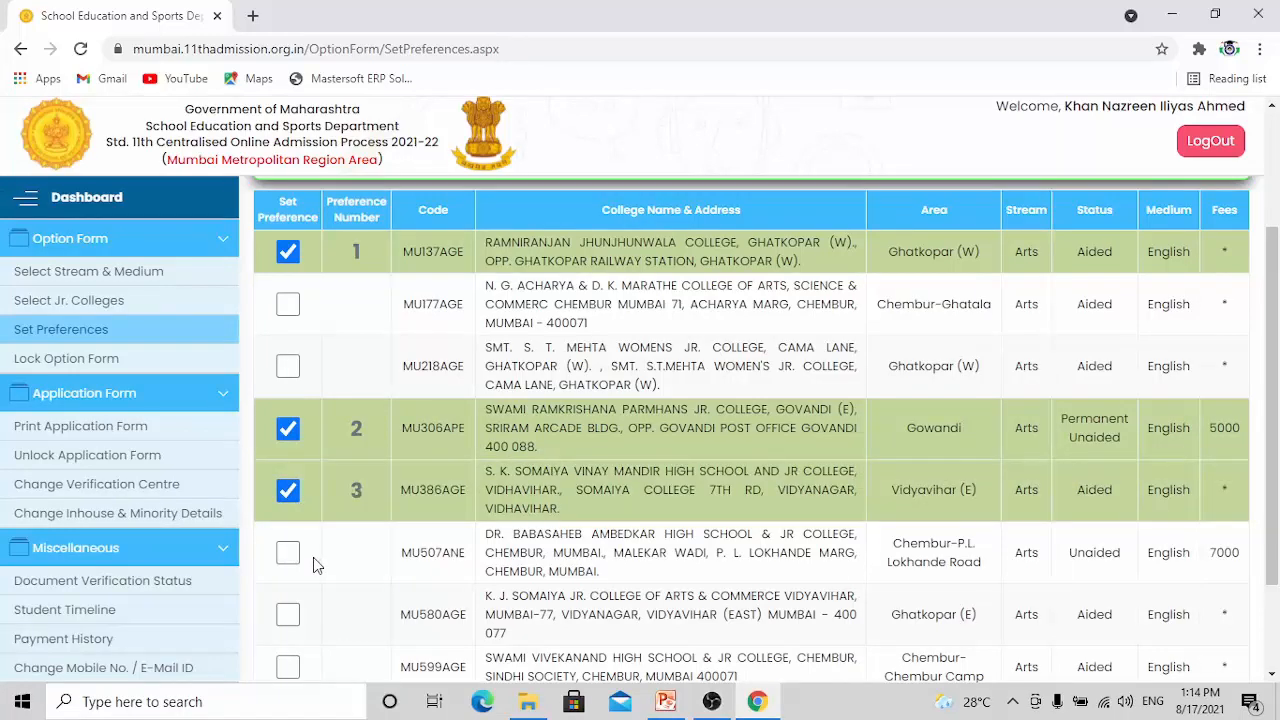
scroll(313, 557, down, 1)
click(288, 521)
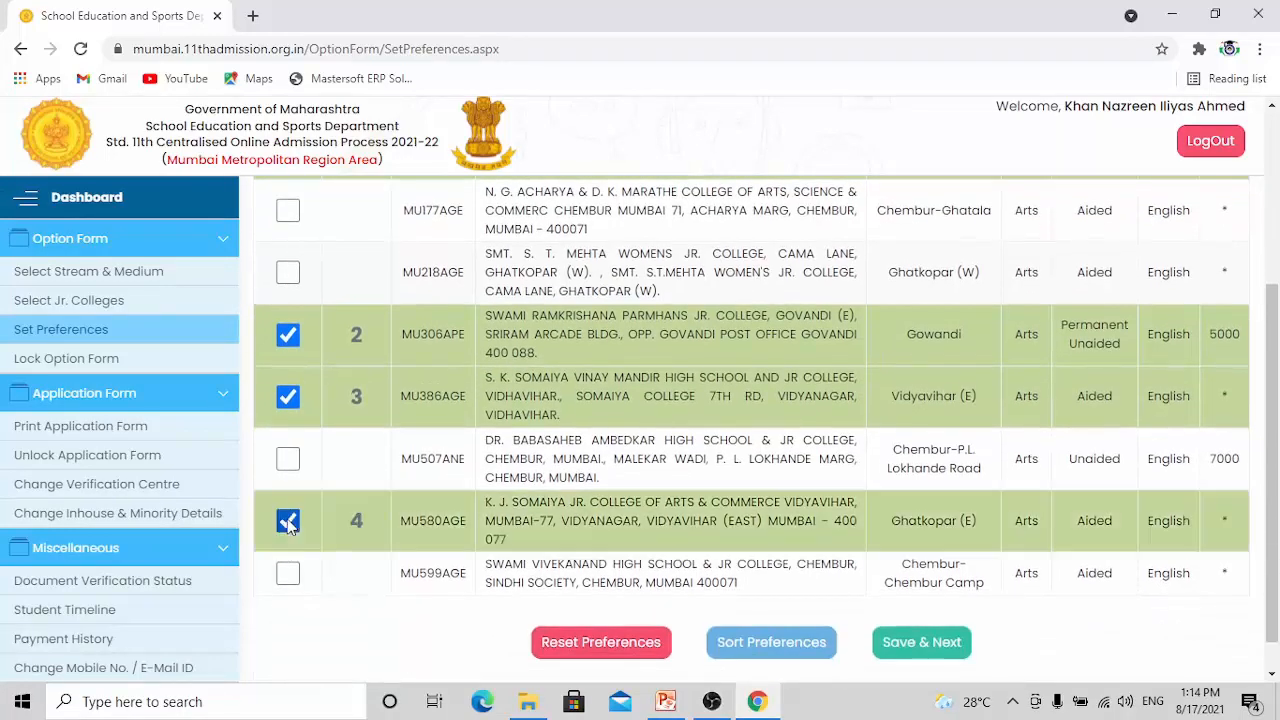
Set college preferences 5 to 8 in the order MU507ANE, MU599AGE, MU177AGE, MU218AGE, and sort the list by preference
click(288, 459)
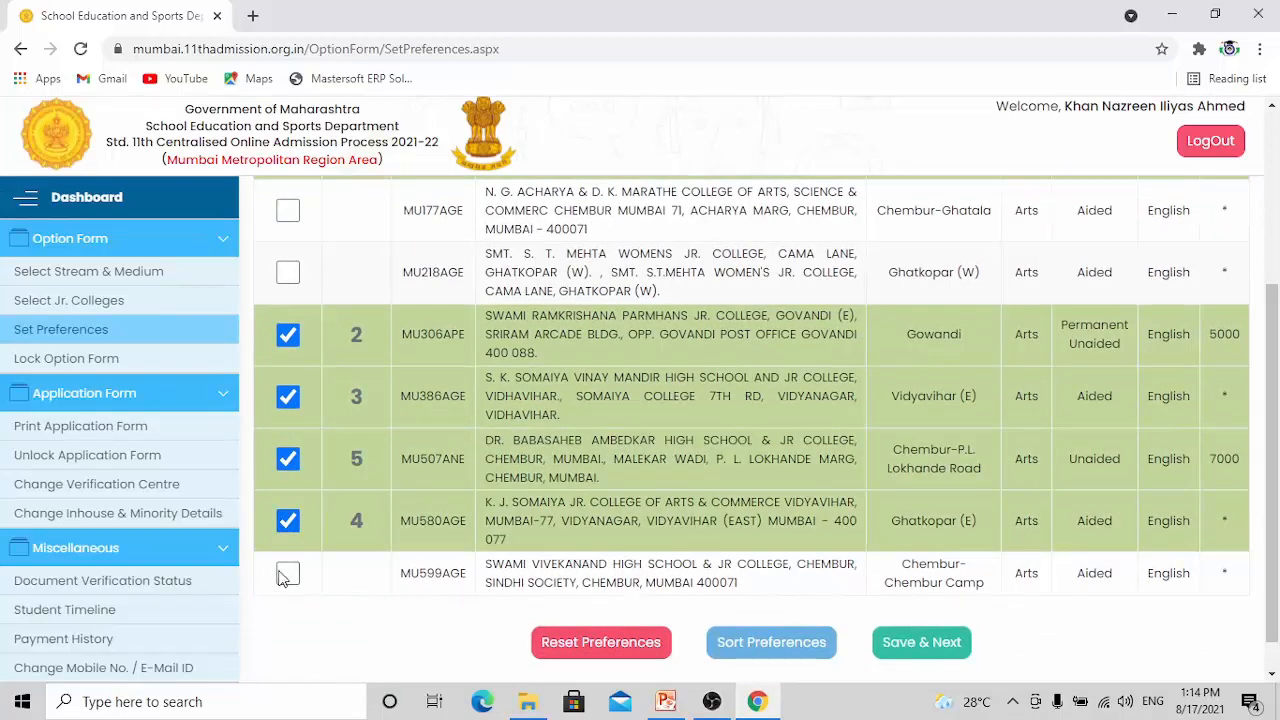
click(288, 575)
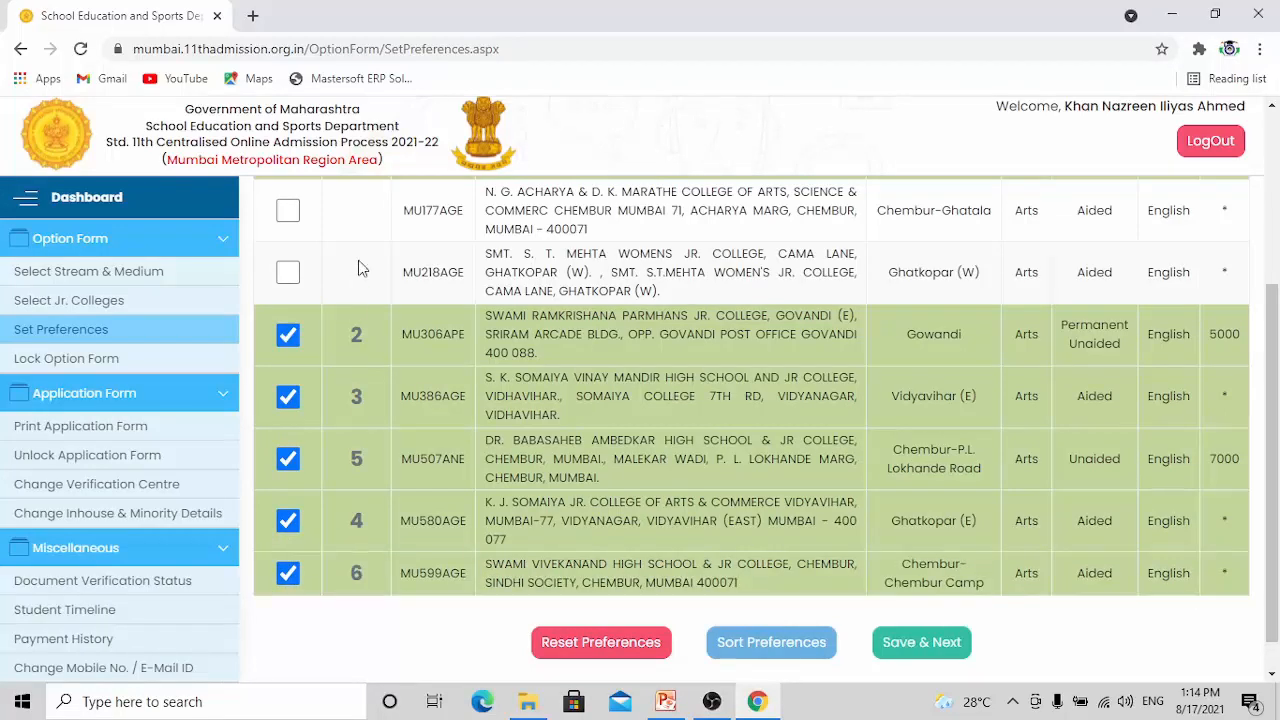
click(290, 211)
click(287, 274)
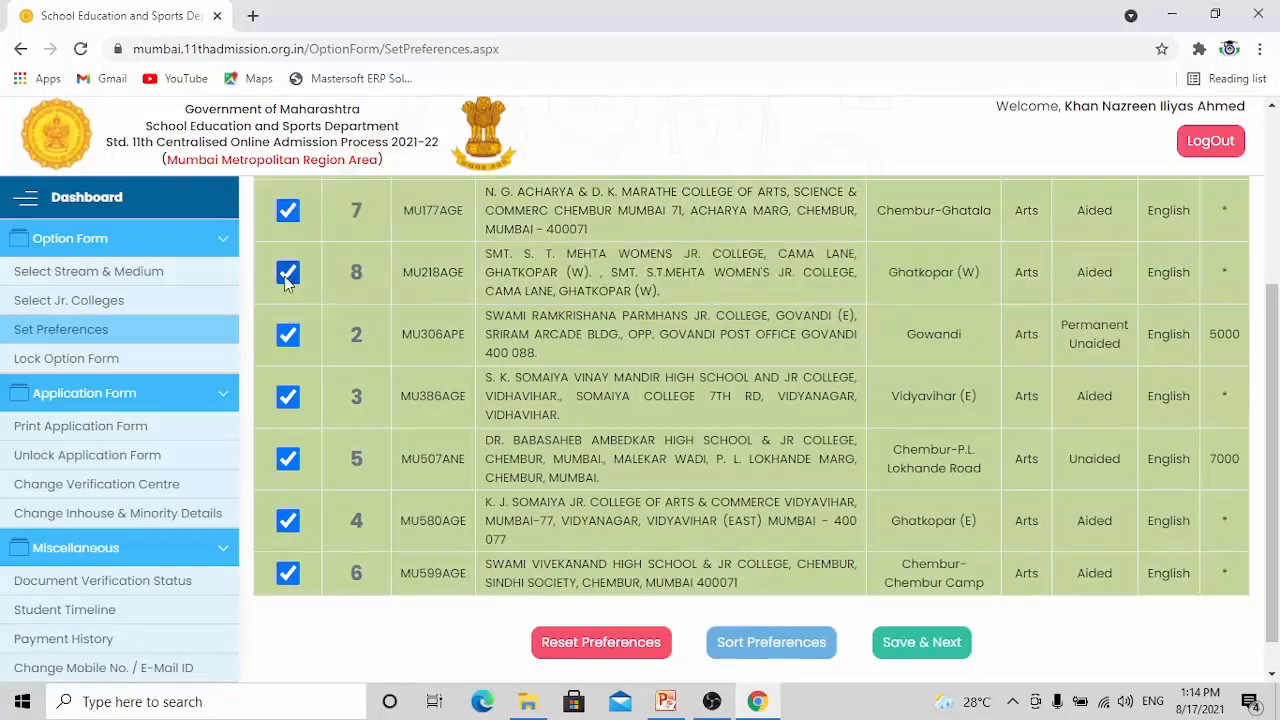
click(784, 650)
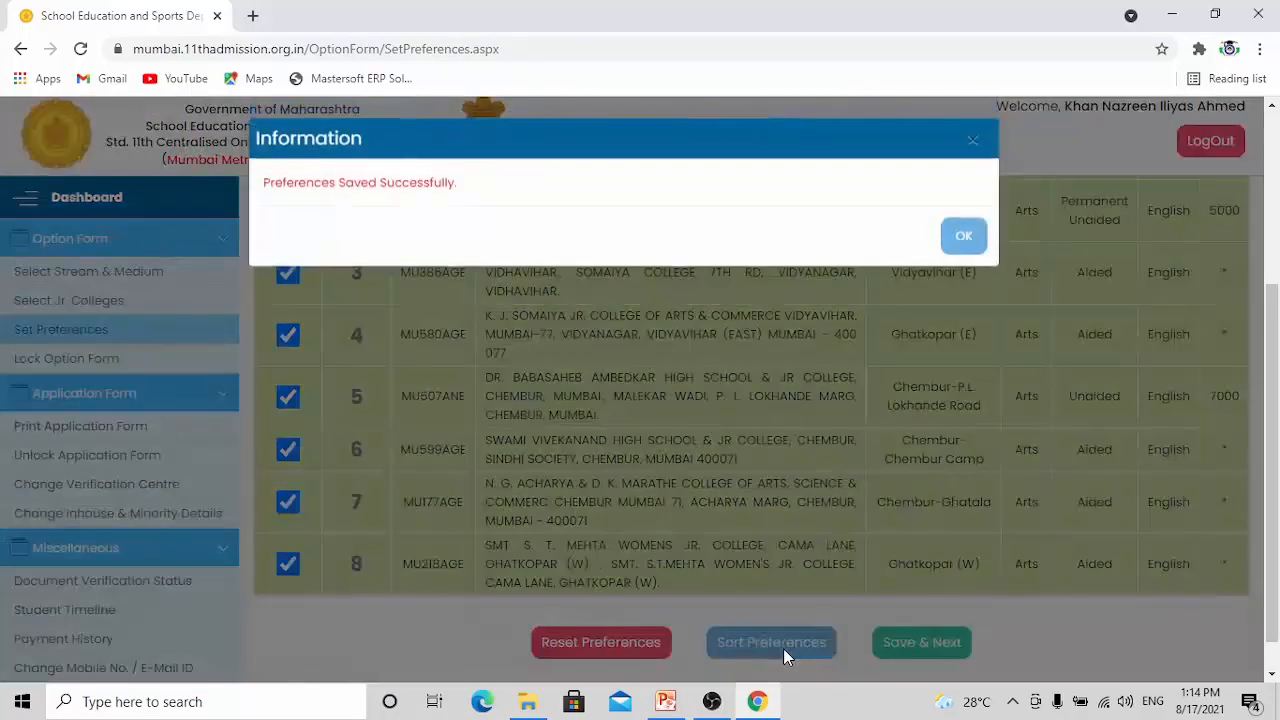
click(960, 238)
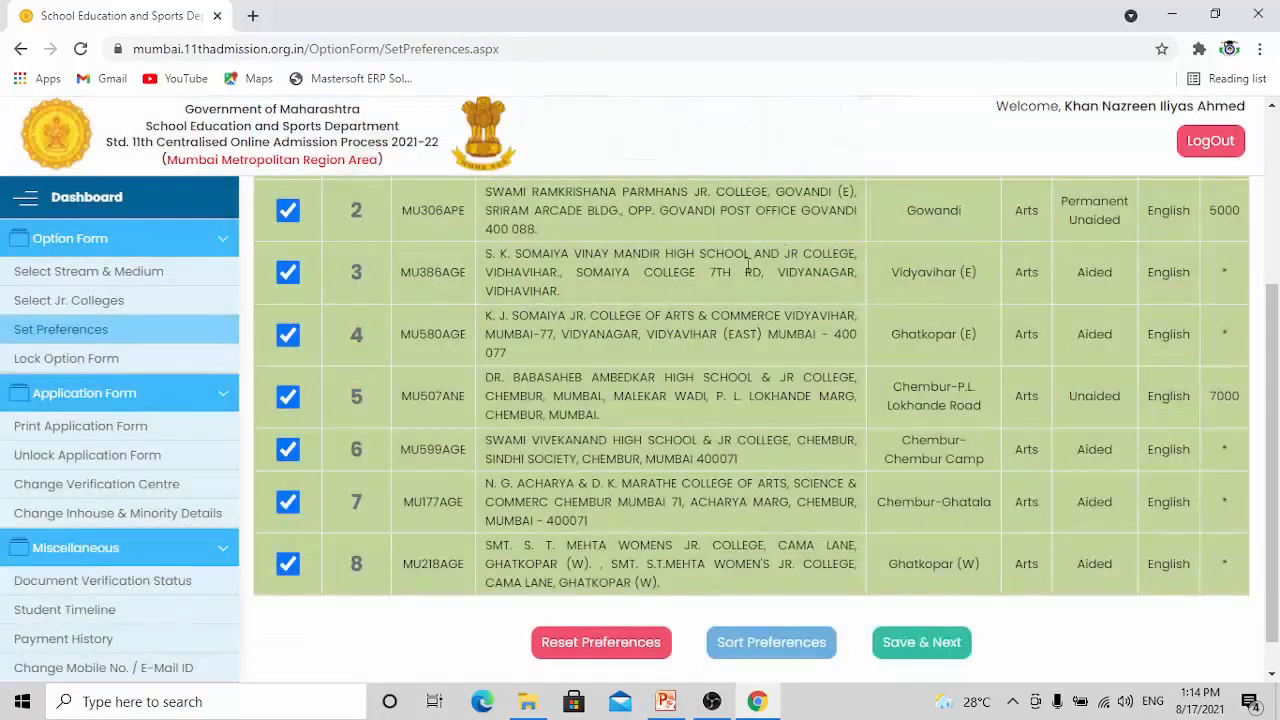
Save the sorted college preferences and continue to the option form summary
scroll(655, 294, up, 1)
scroll(655, 294, down, 2)
click(905, 600)
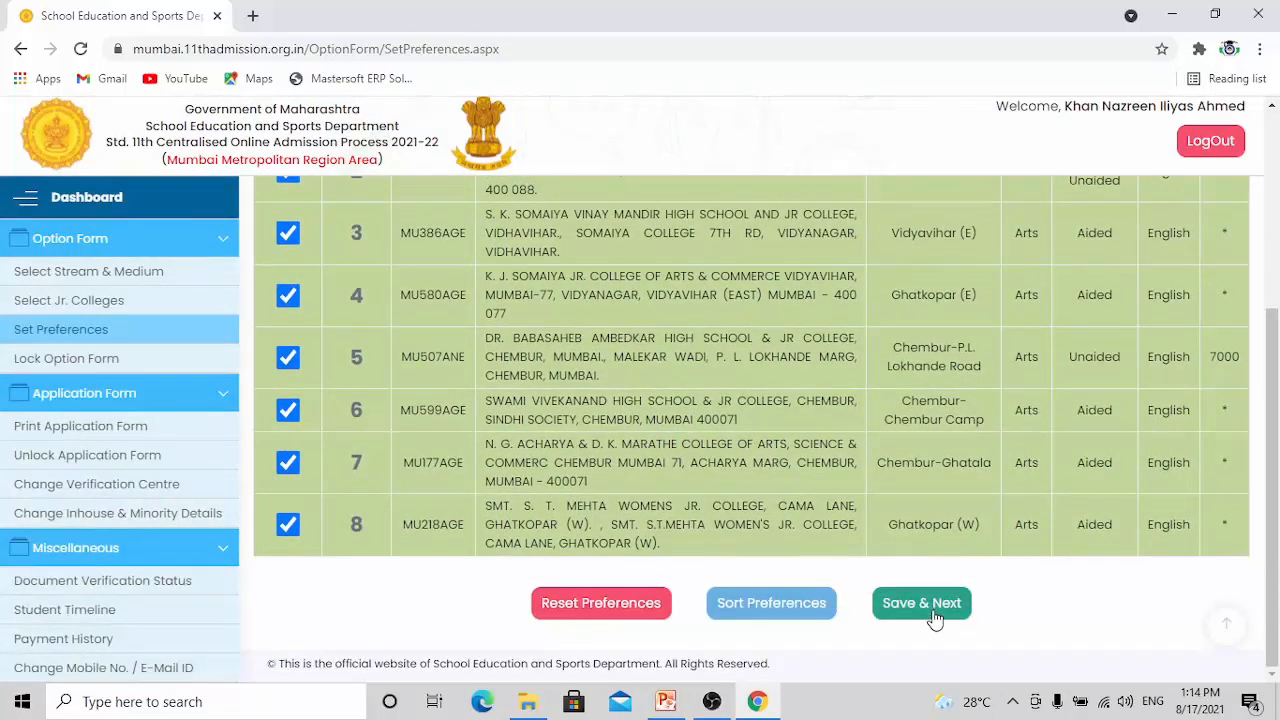
Accept the declaration, lock the option form with confirmation, and check the locked form's preference list
scroll(629, 386, down, 6)
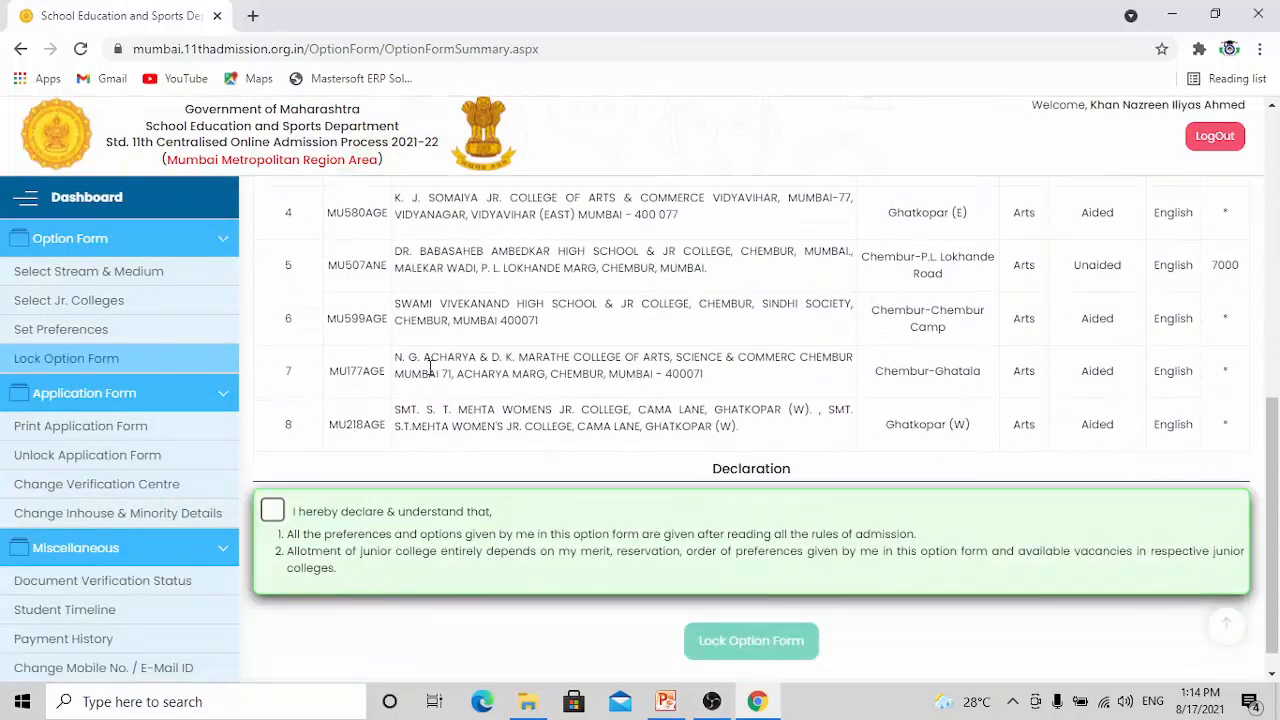
scroll(430, 368, down, 1)
click(273, 482)
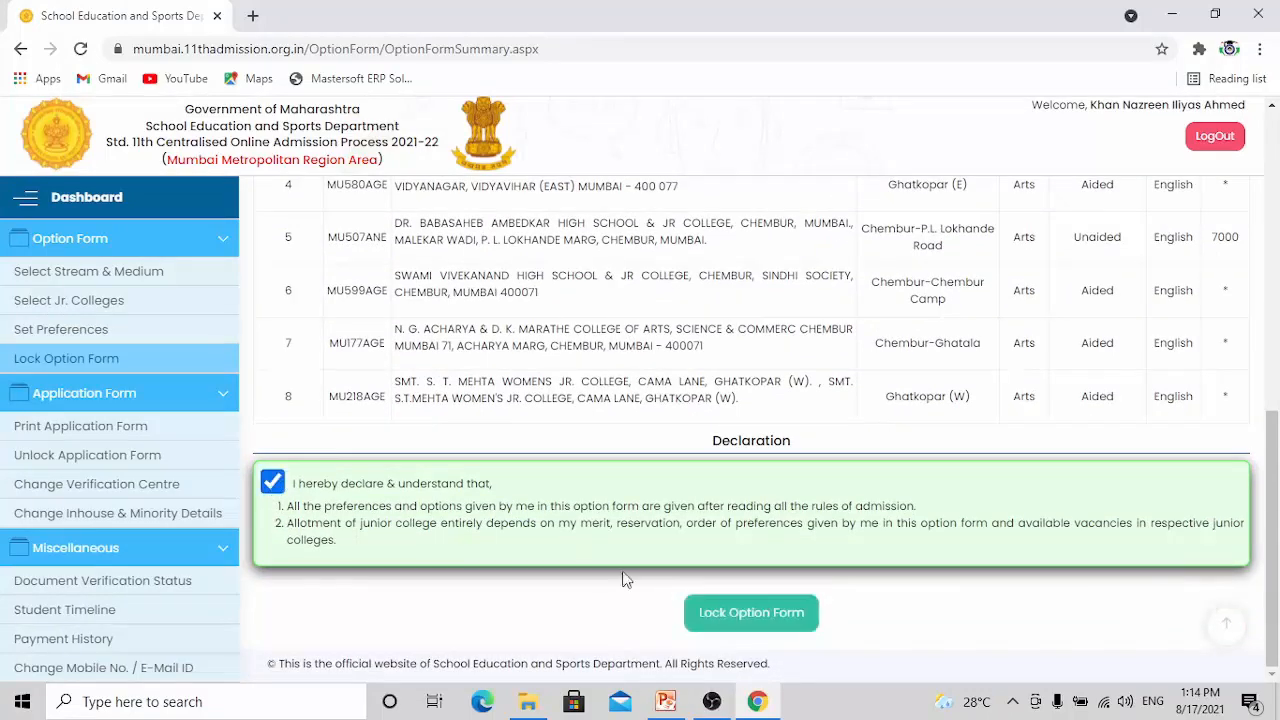
click(750, 618)
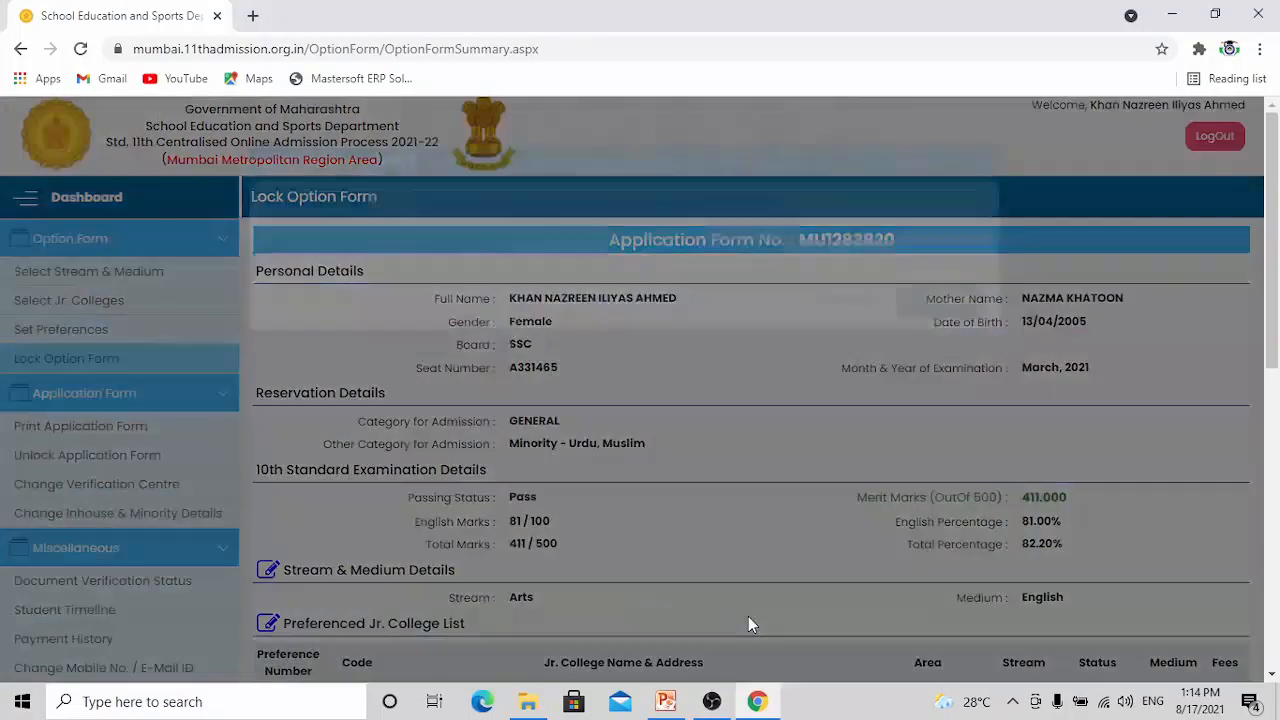
click(928, 344)
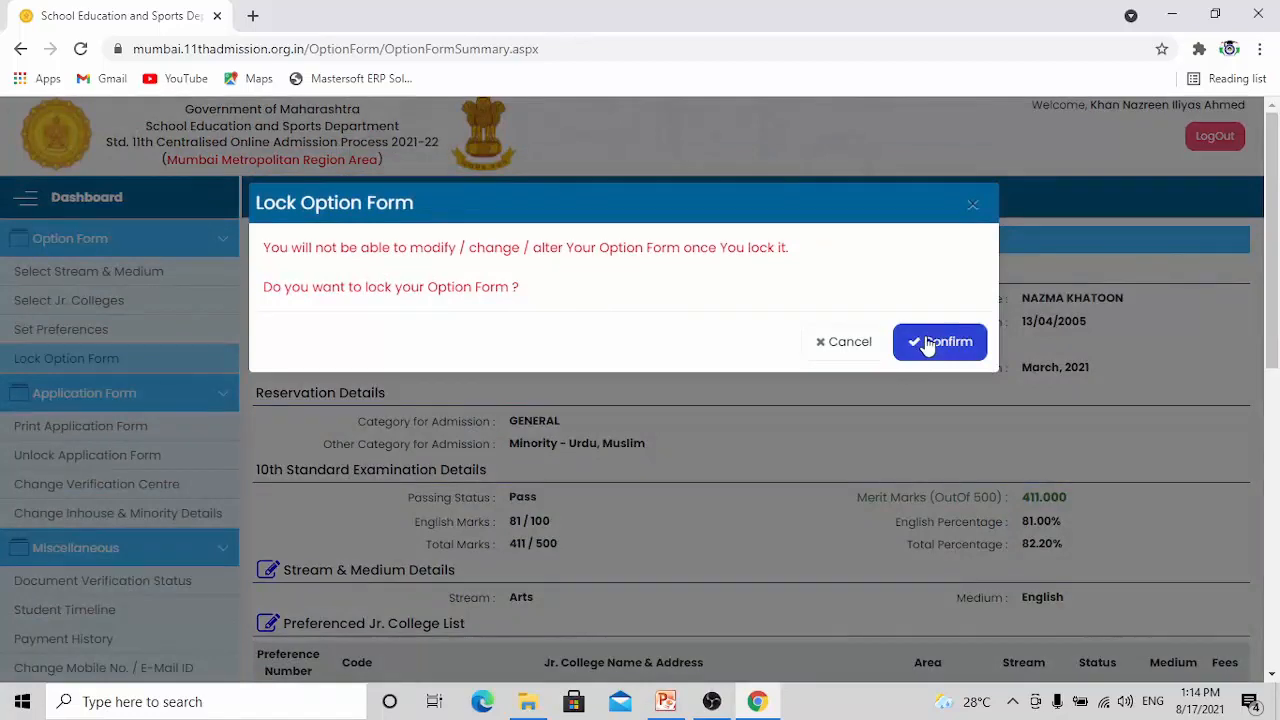
scroll(683, 410, down, 10)
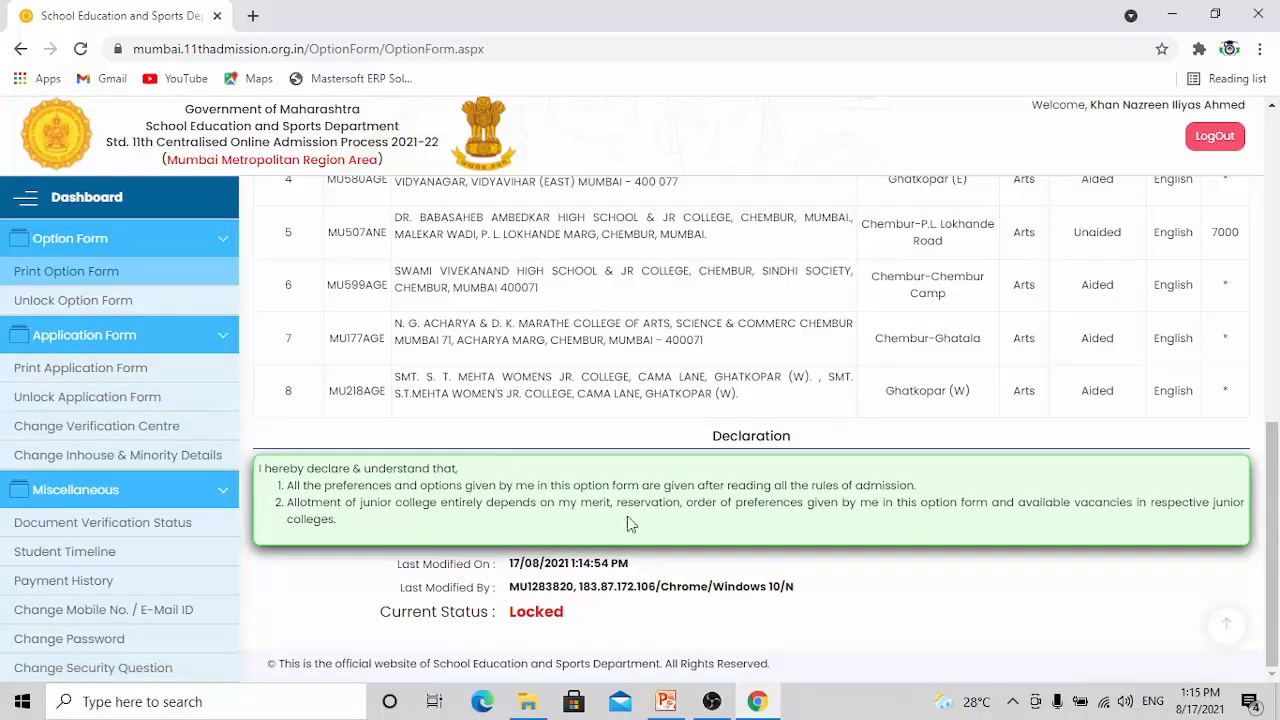
scroll(714, 360, up, 5)
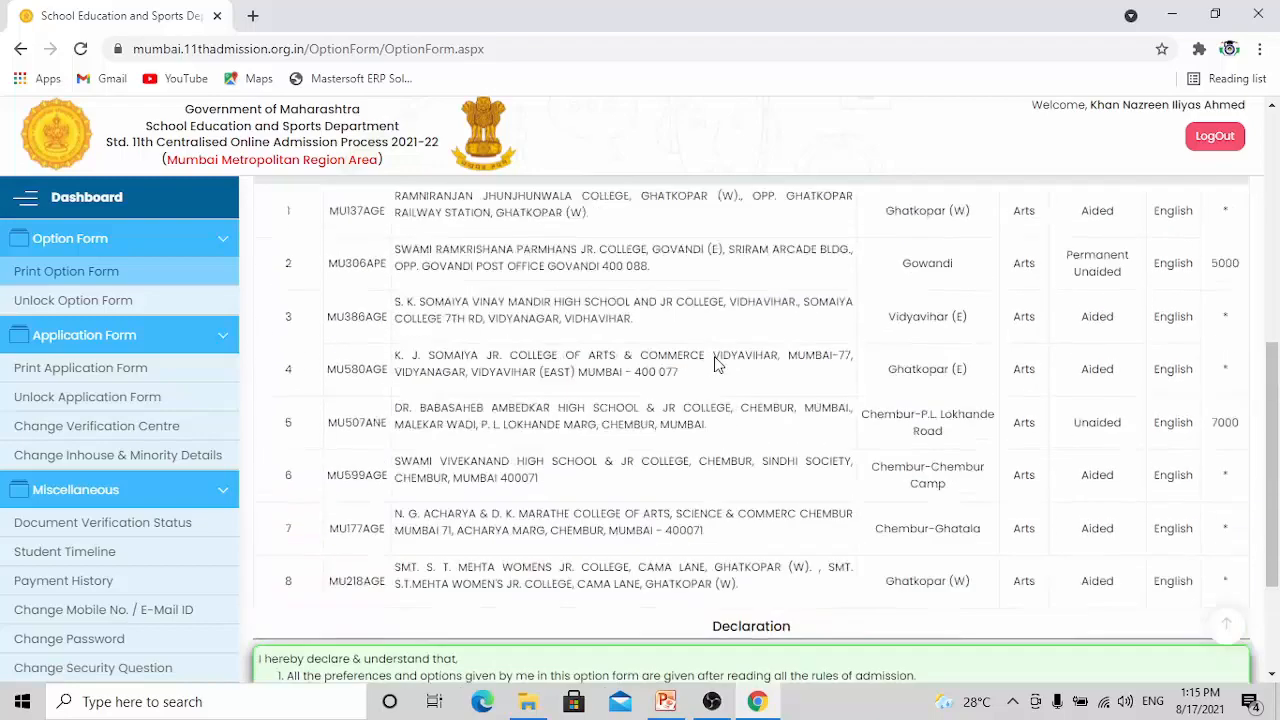
Open the printable application form, review its details and declaration, and download it as a PDF
click(94, 368)
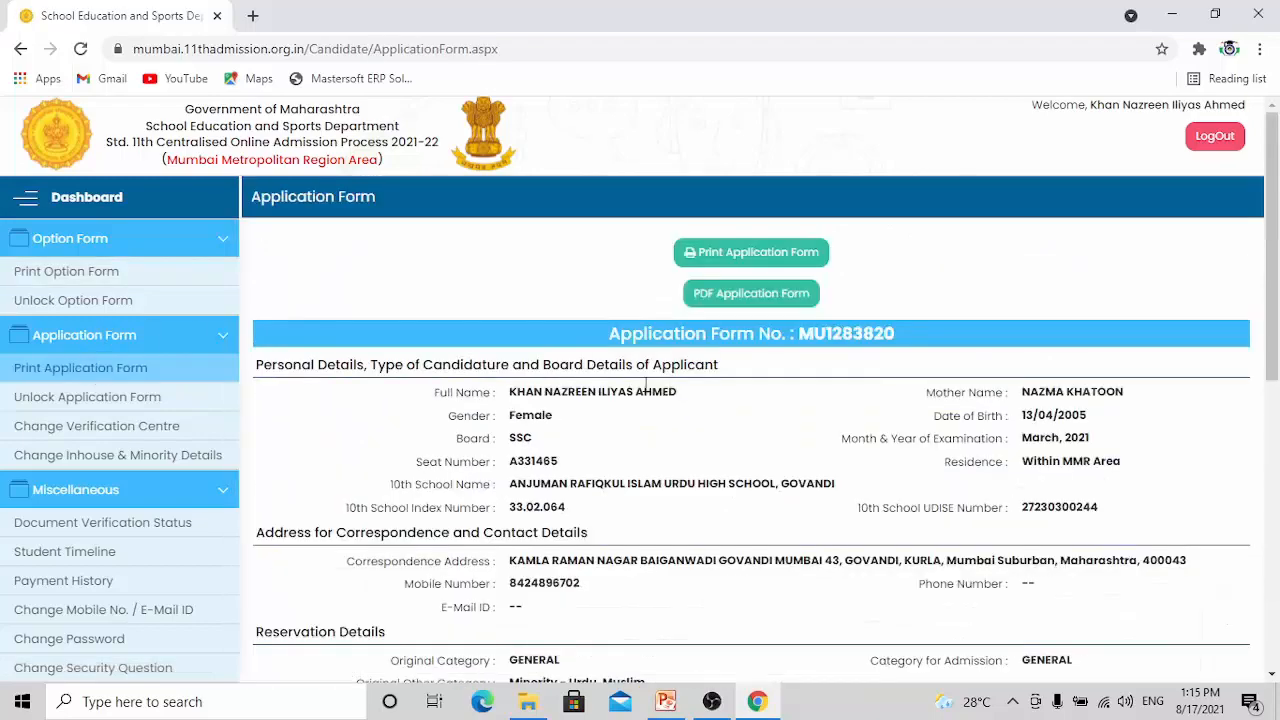
scroll(757, 362, down, 3)
scroll(757, 362, down, 3)
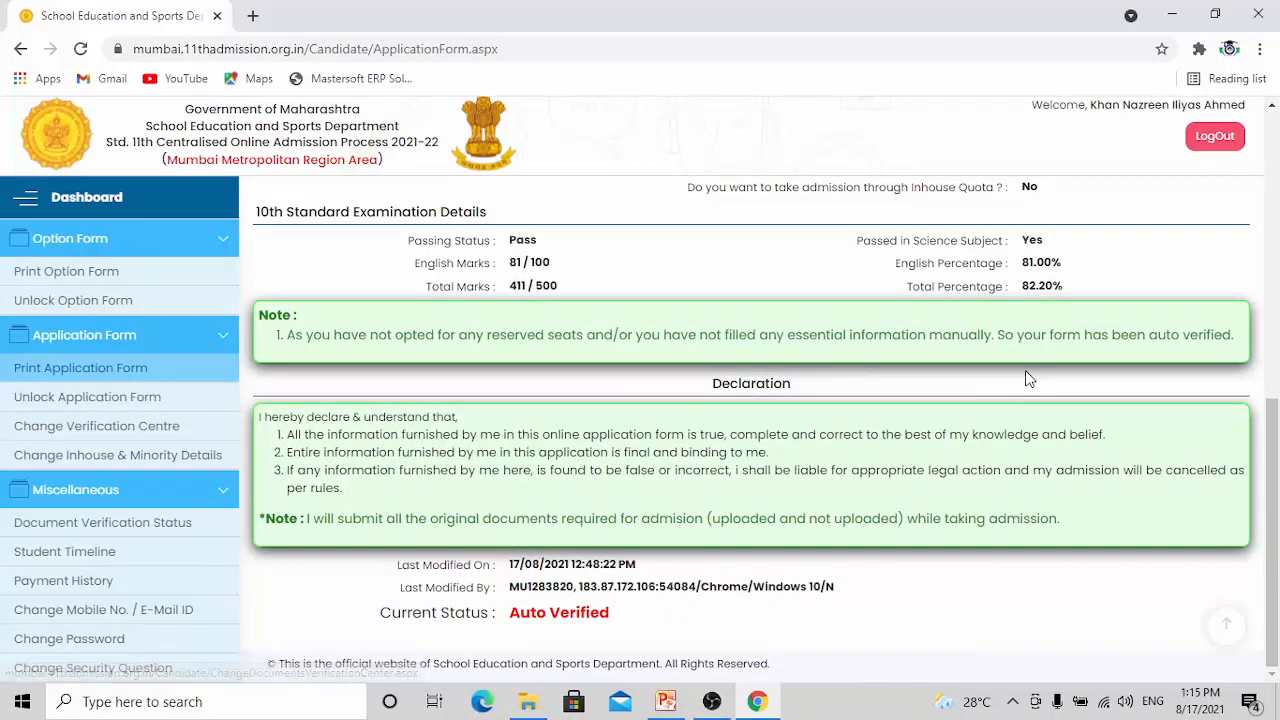
scroll(1012, 376, up, 3)
scroll(760, 374, up, 4)
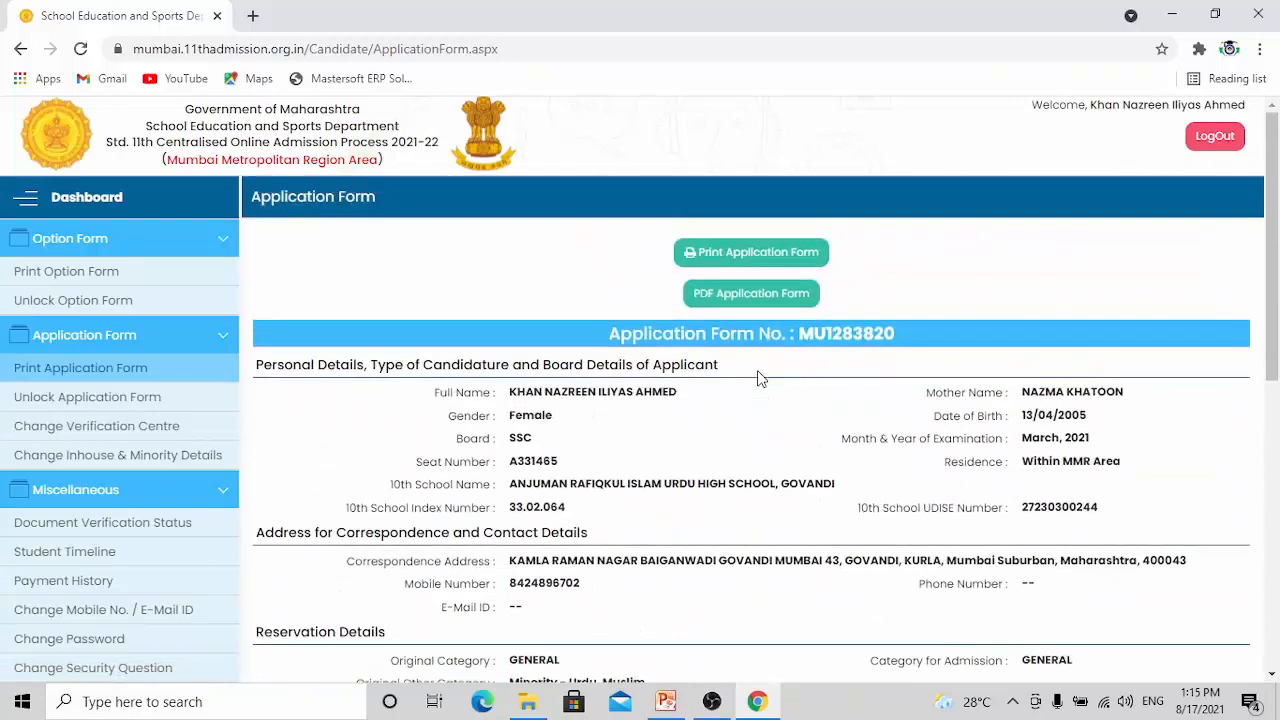
click(793, 298)
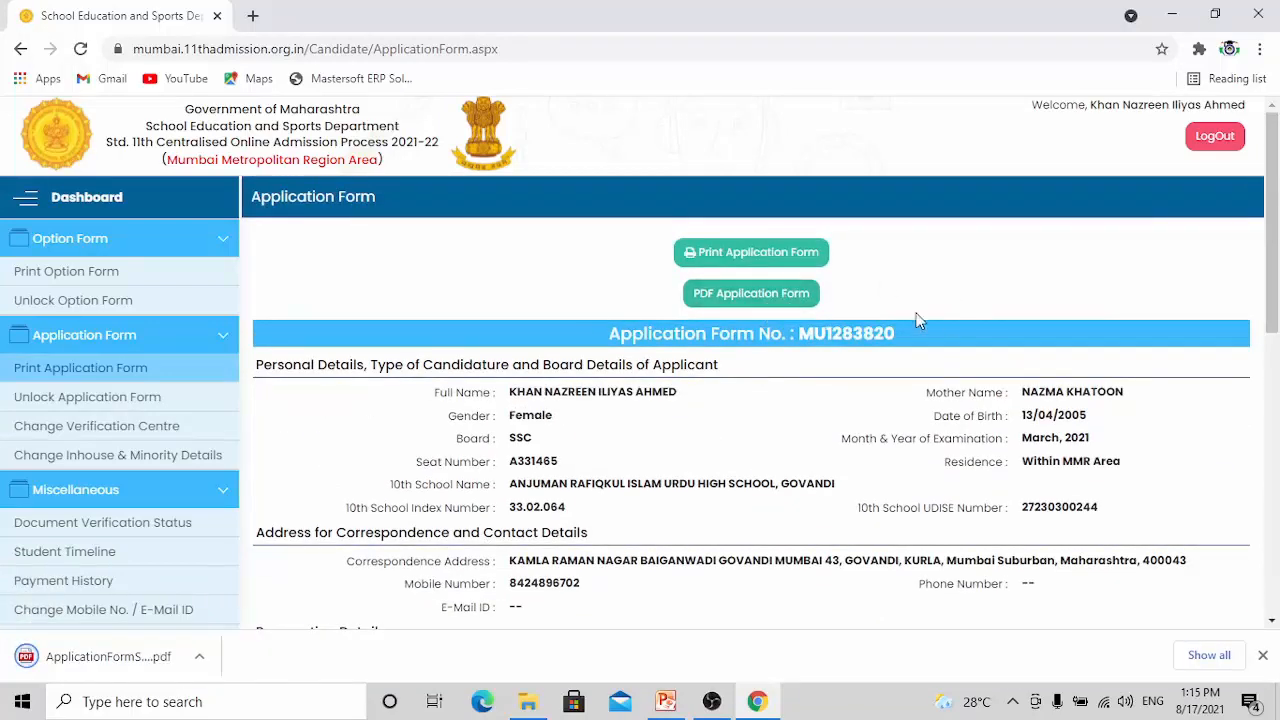
scroll(207, 578, down, 2)
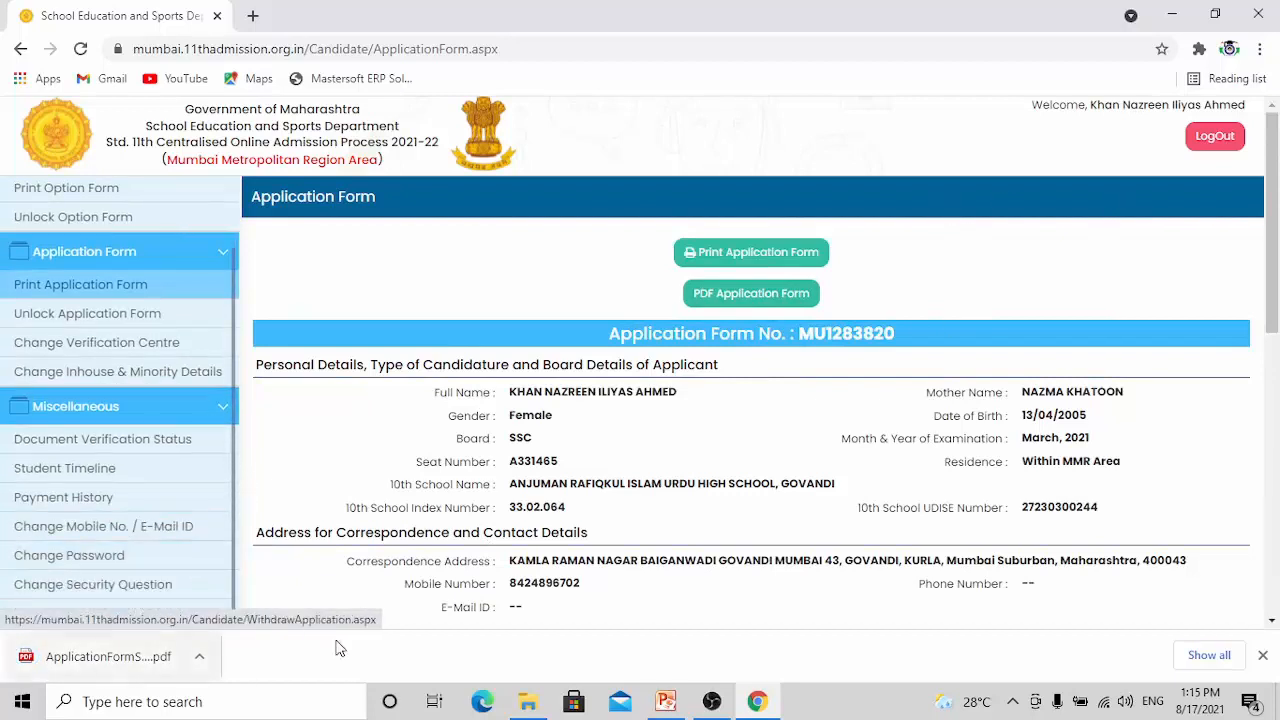